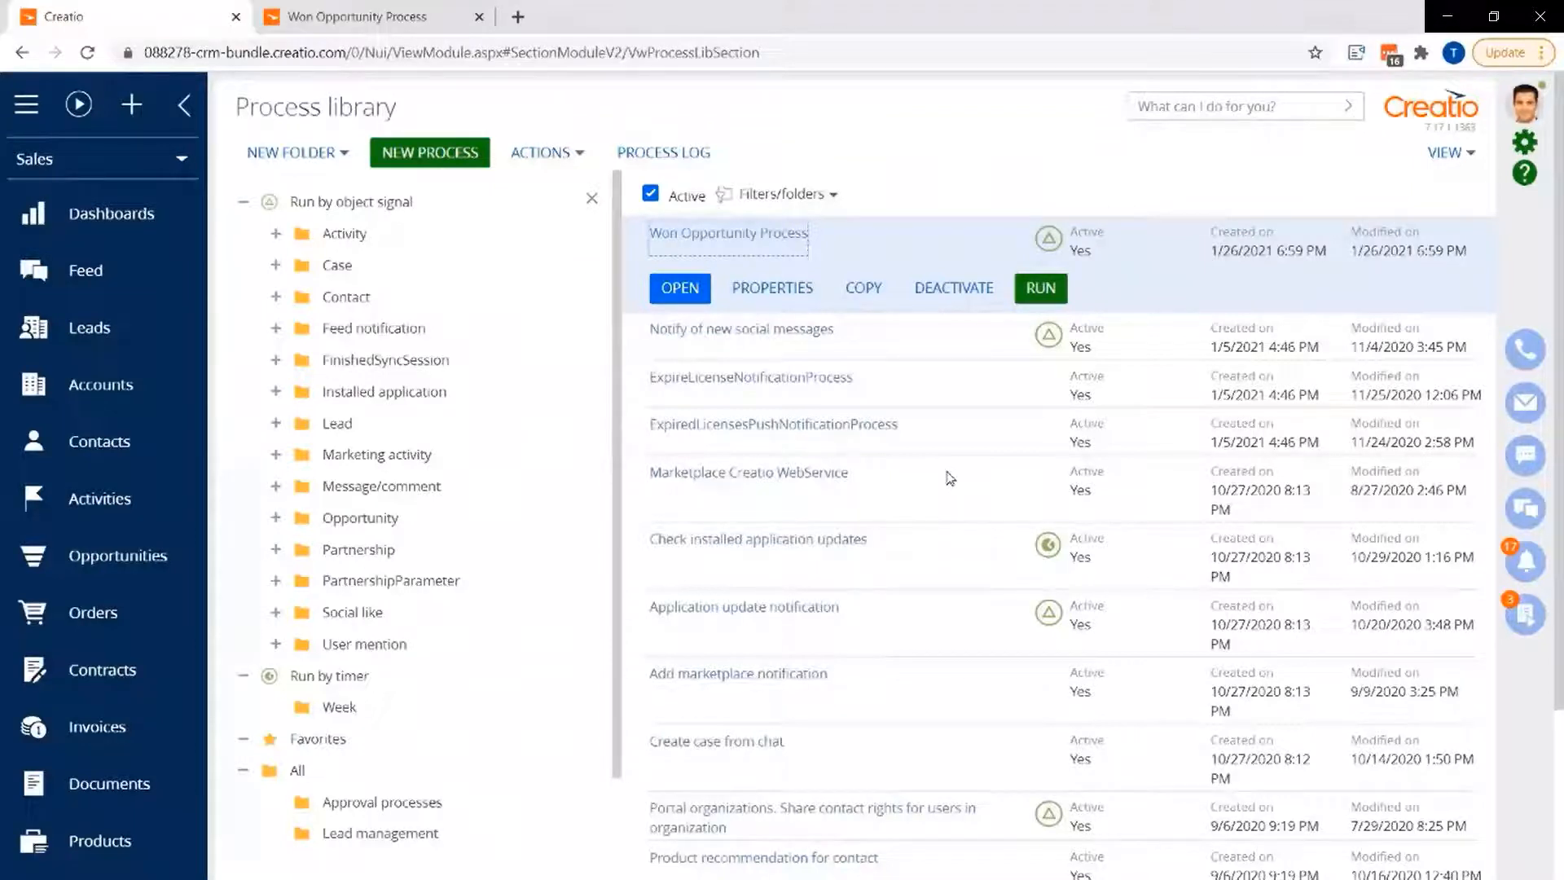
- Switch to the Won Opportunity Process diagram and examine the settings of its start signal and Send email alert element
scroll(949, 478, "down", 3)
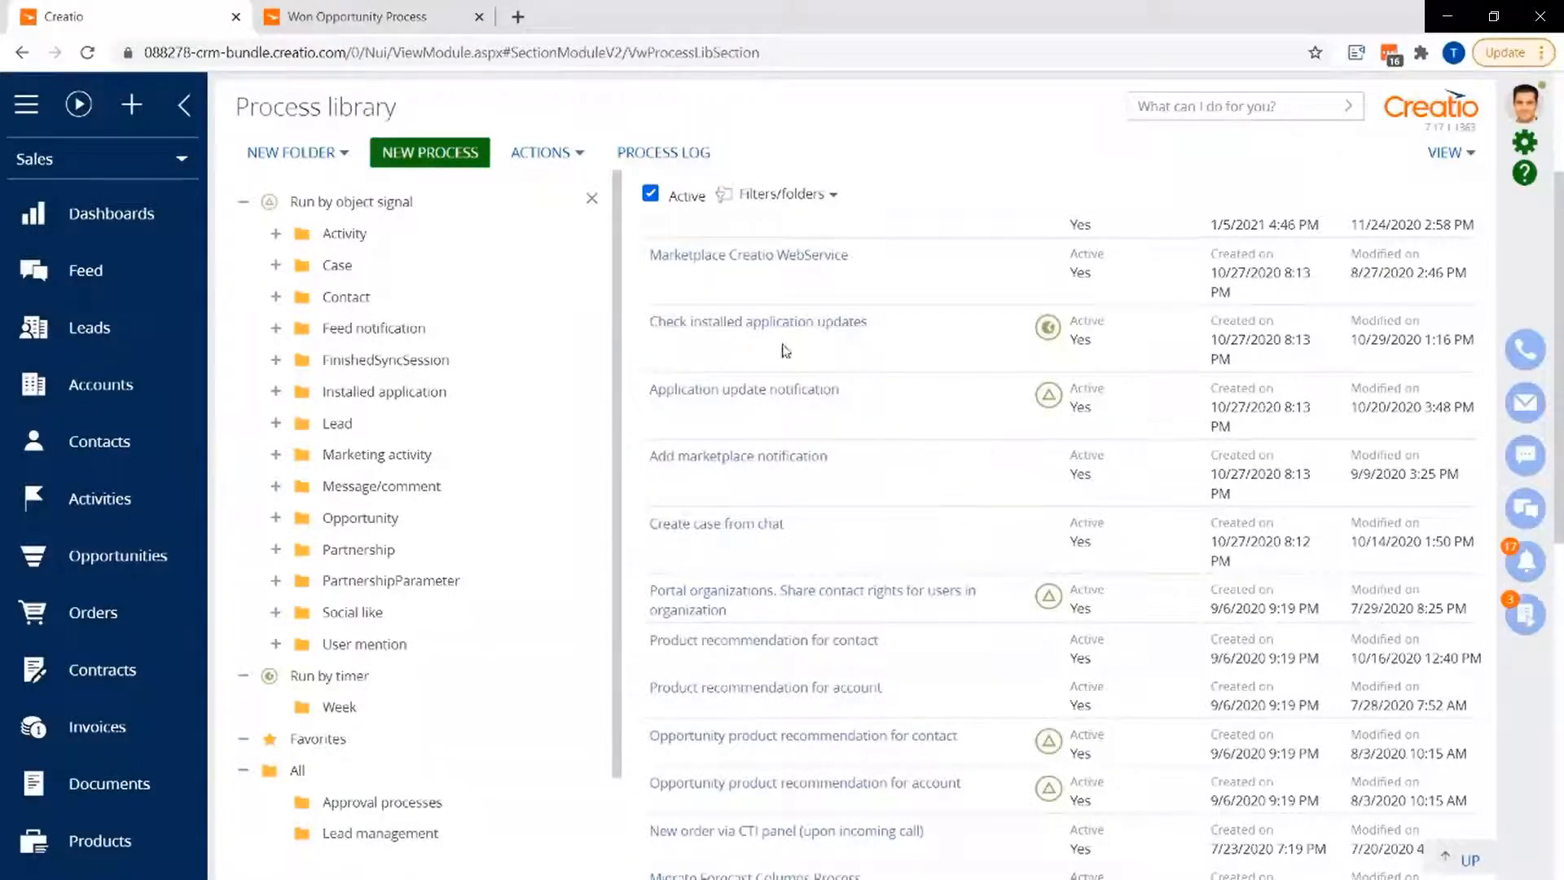
left_click(412, 24)
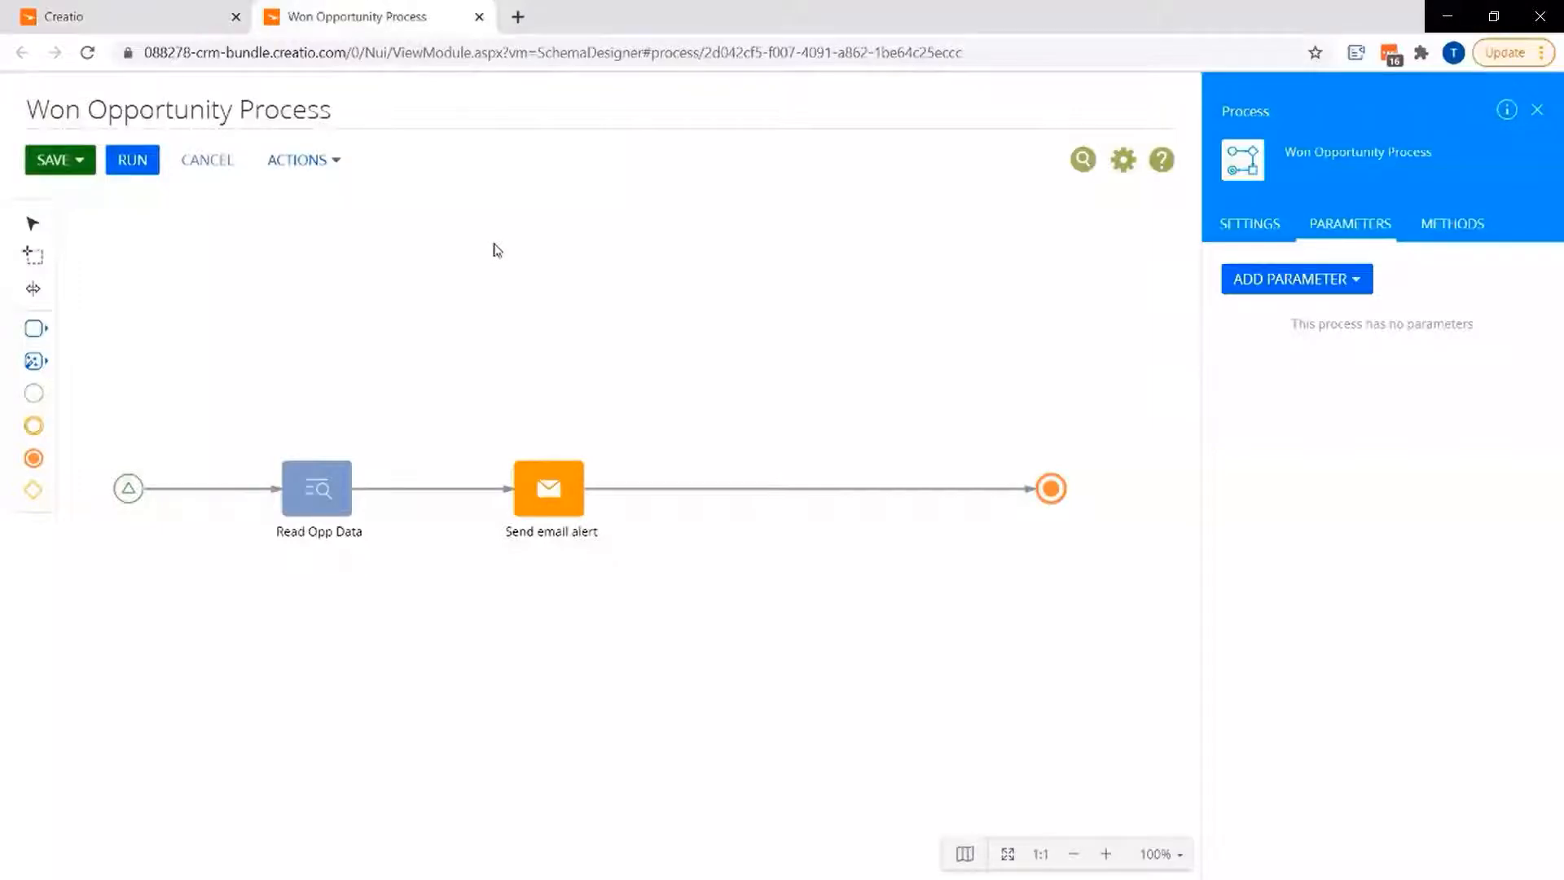
left_click(132, 490)
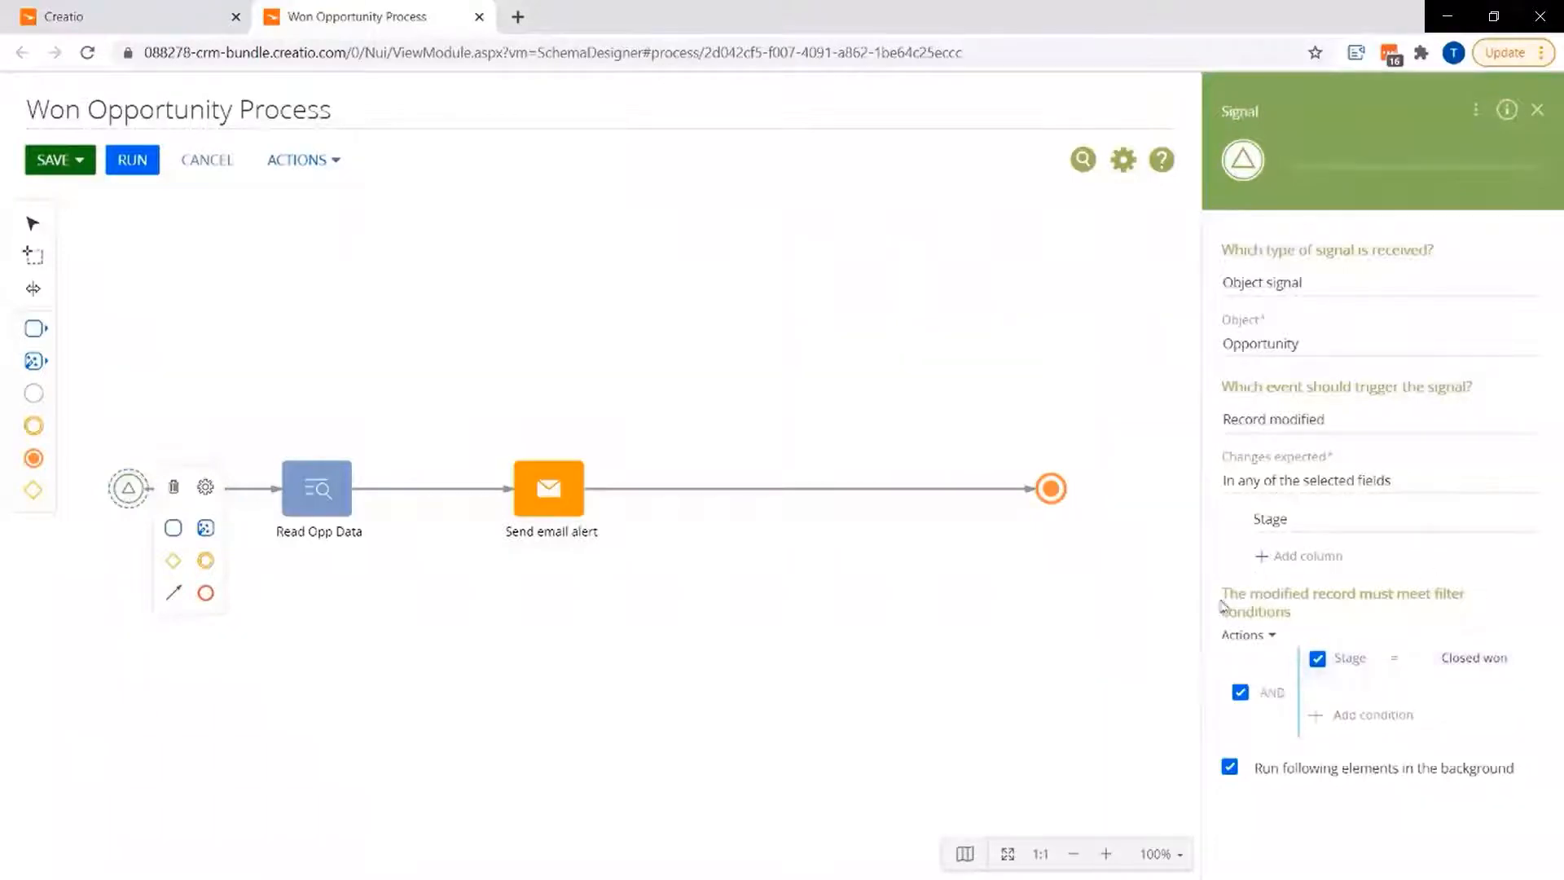
left_click(575, 505)
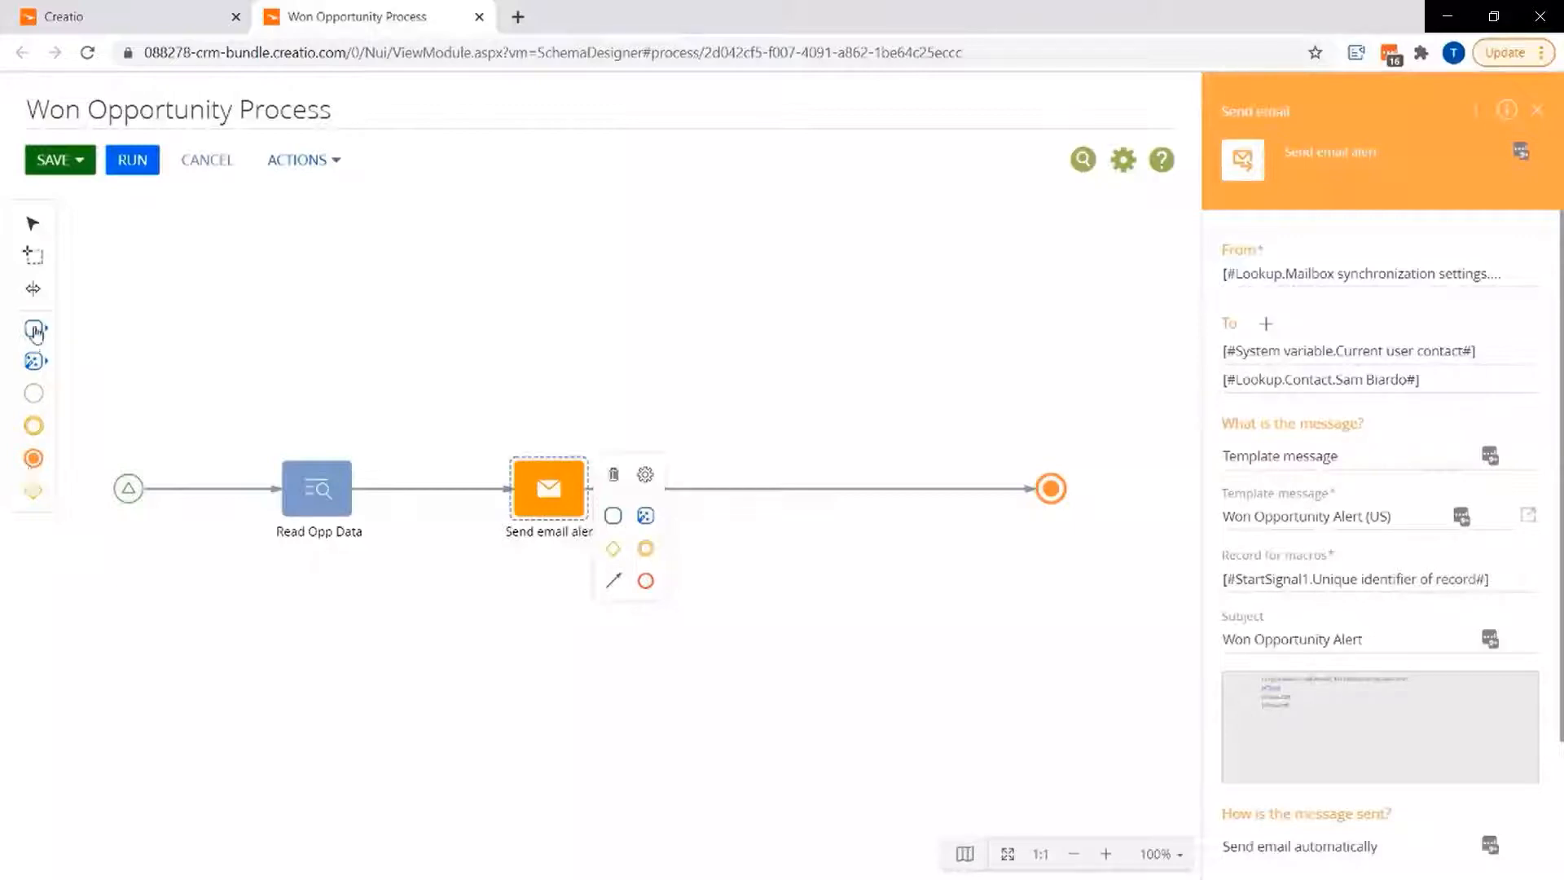
- Browse the user action and system action elements available for the process diagram
left_click(35, 330)
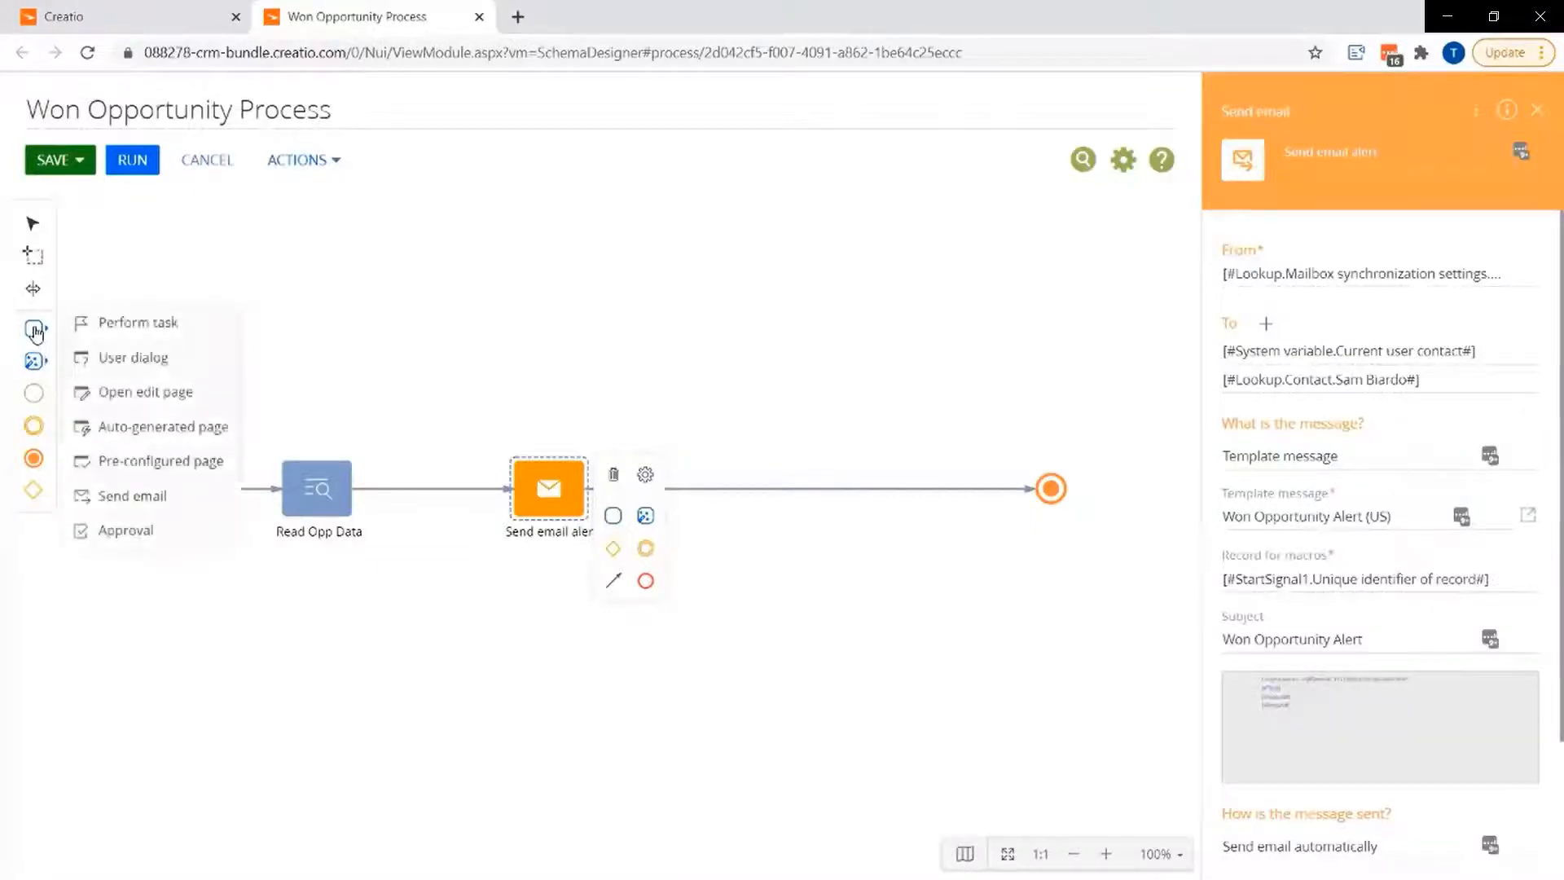
left_click(32, 364)
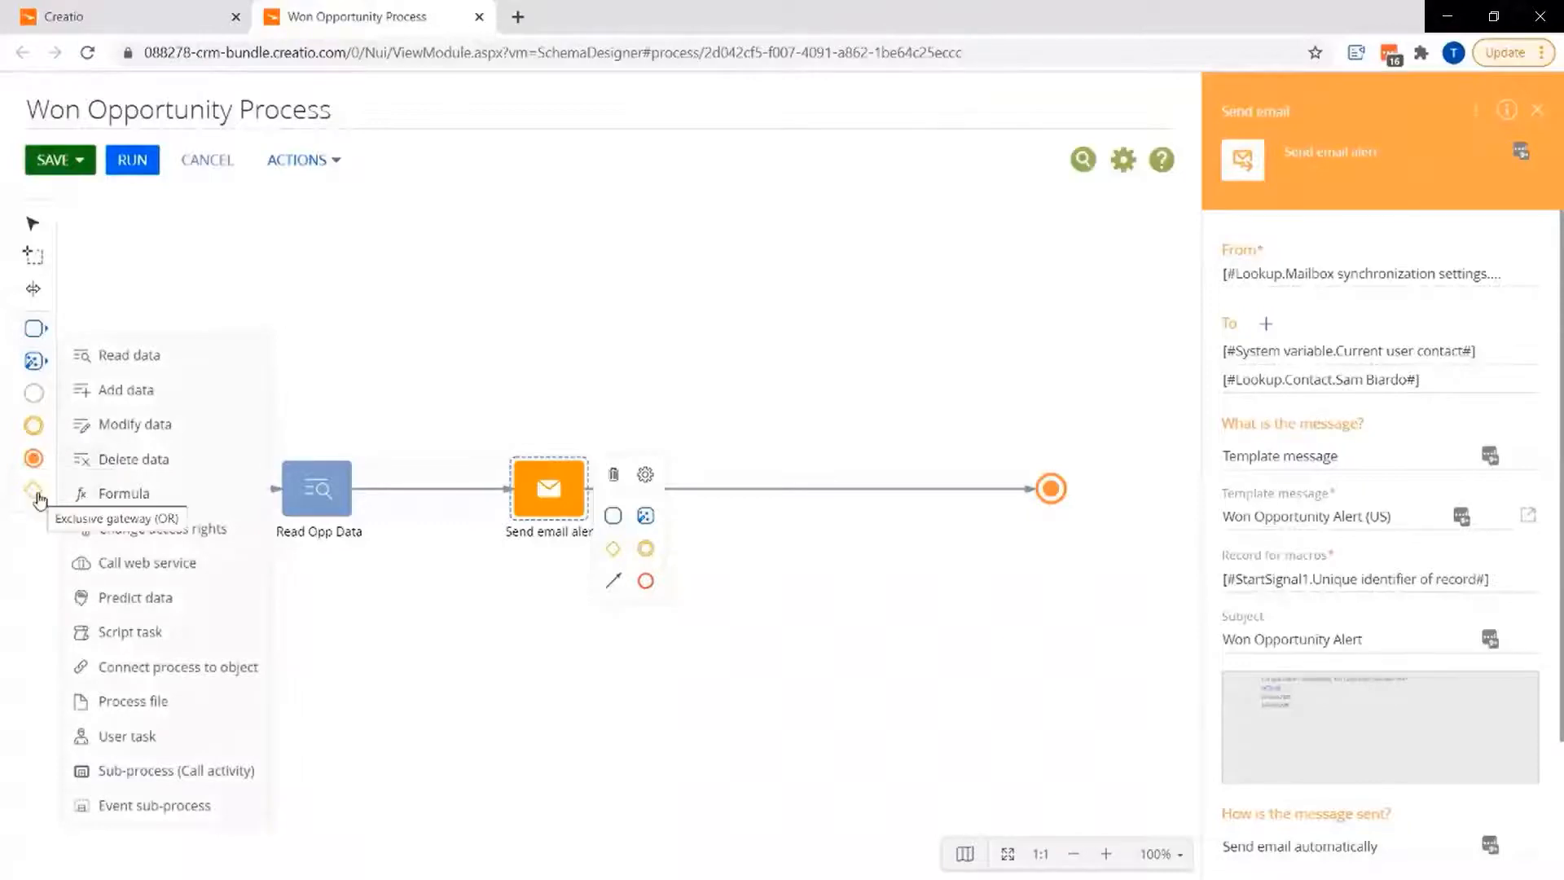
left_click(522, 621)
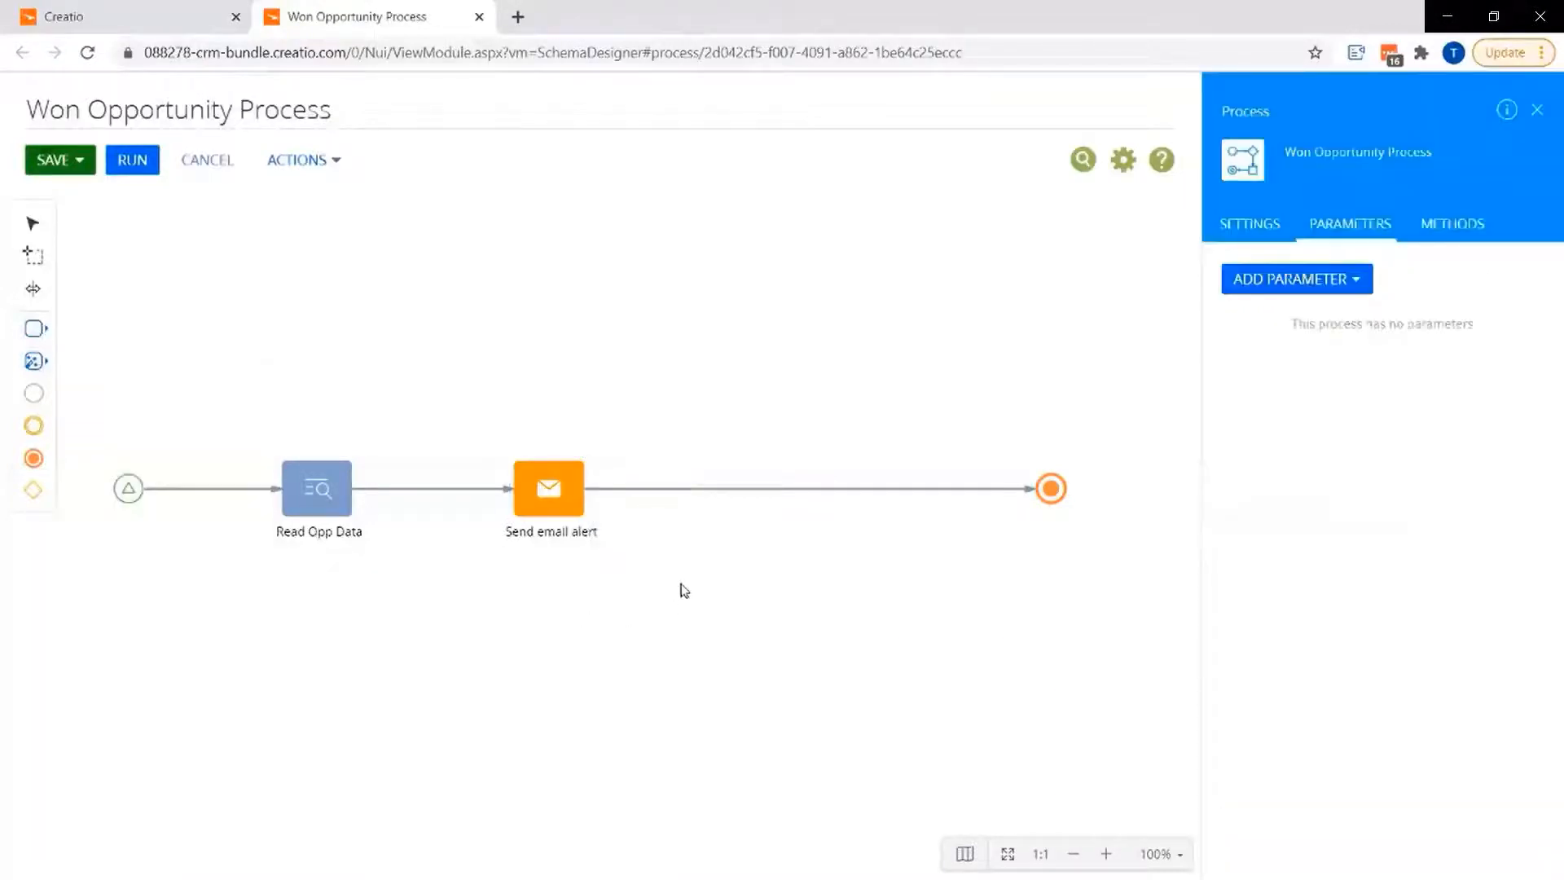
- Place an Add data element between Send email alert and the end event, naming it "Create Customer Handover Activity"
left_click(36, 364)
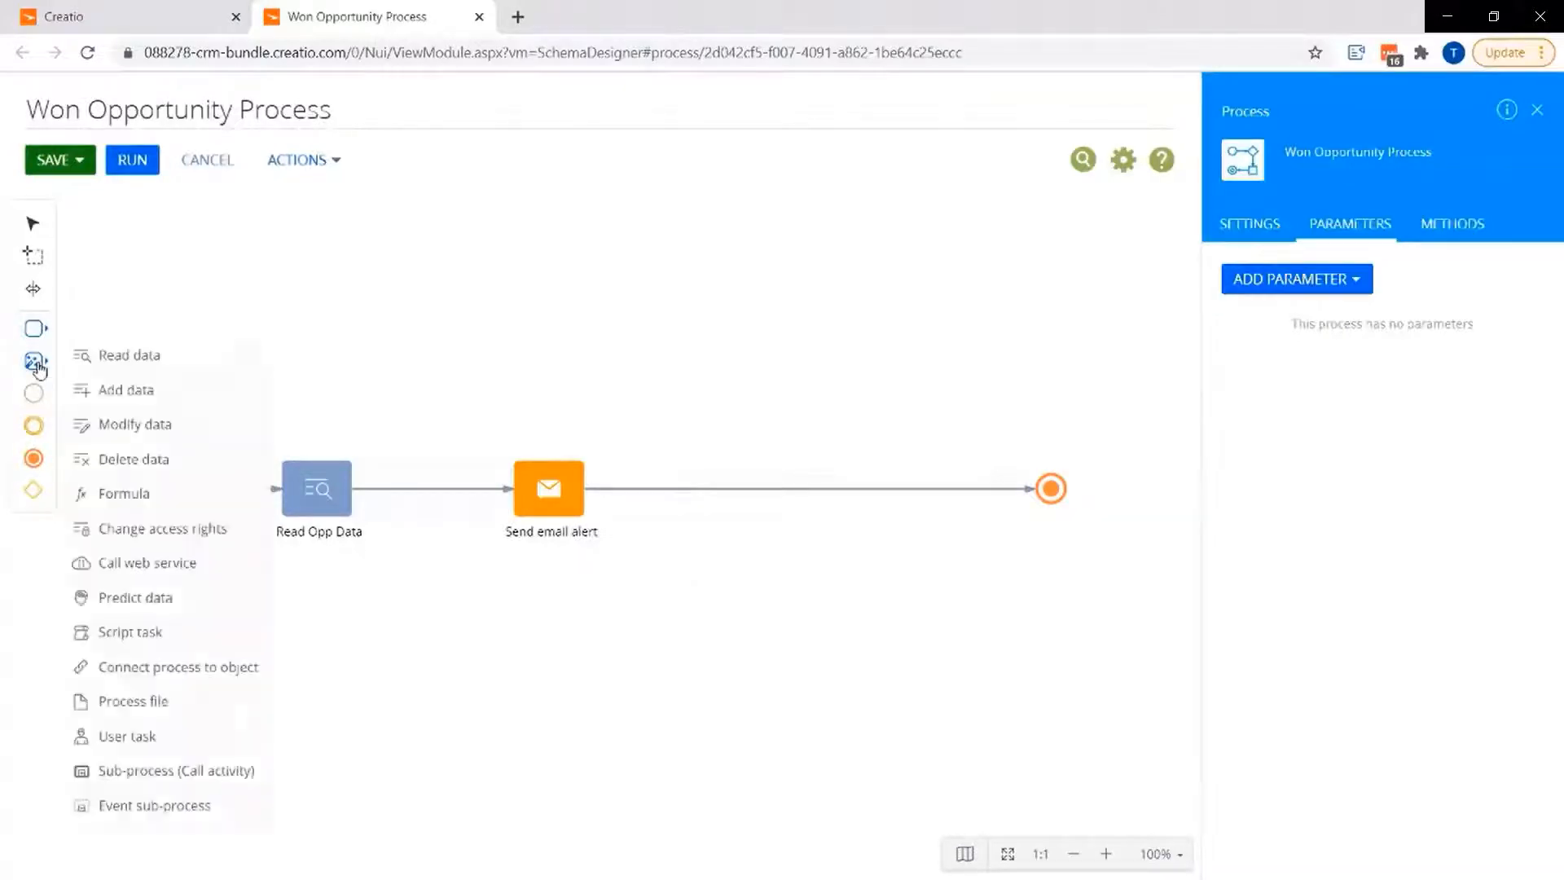
left_click_drag(107, 397, 759, 490)
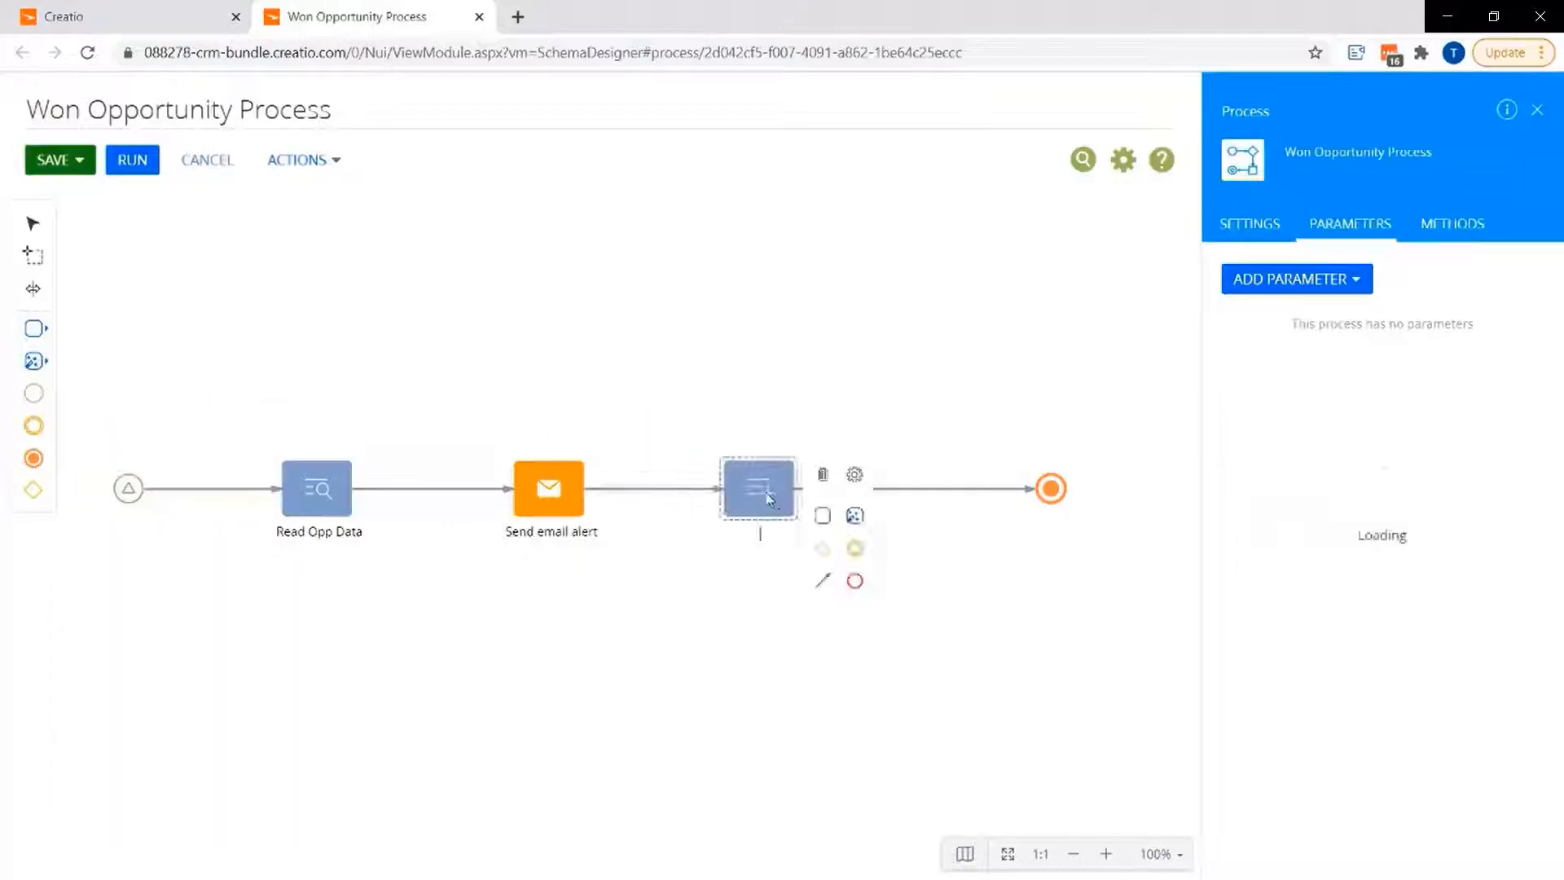
type("Create Customer Han")
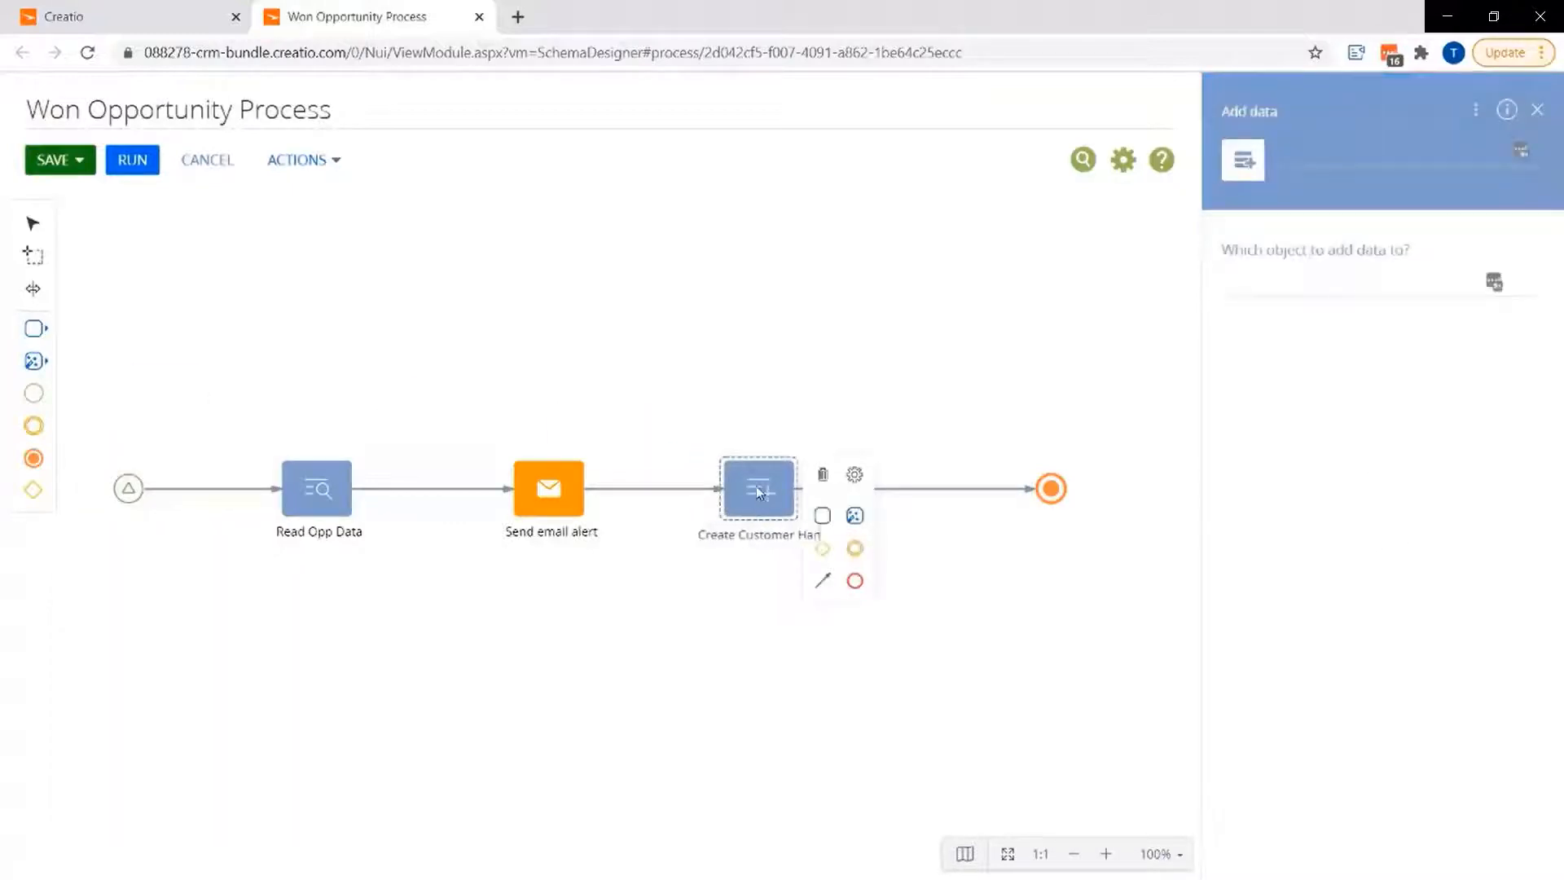
type("dover")
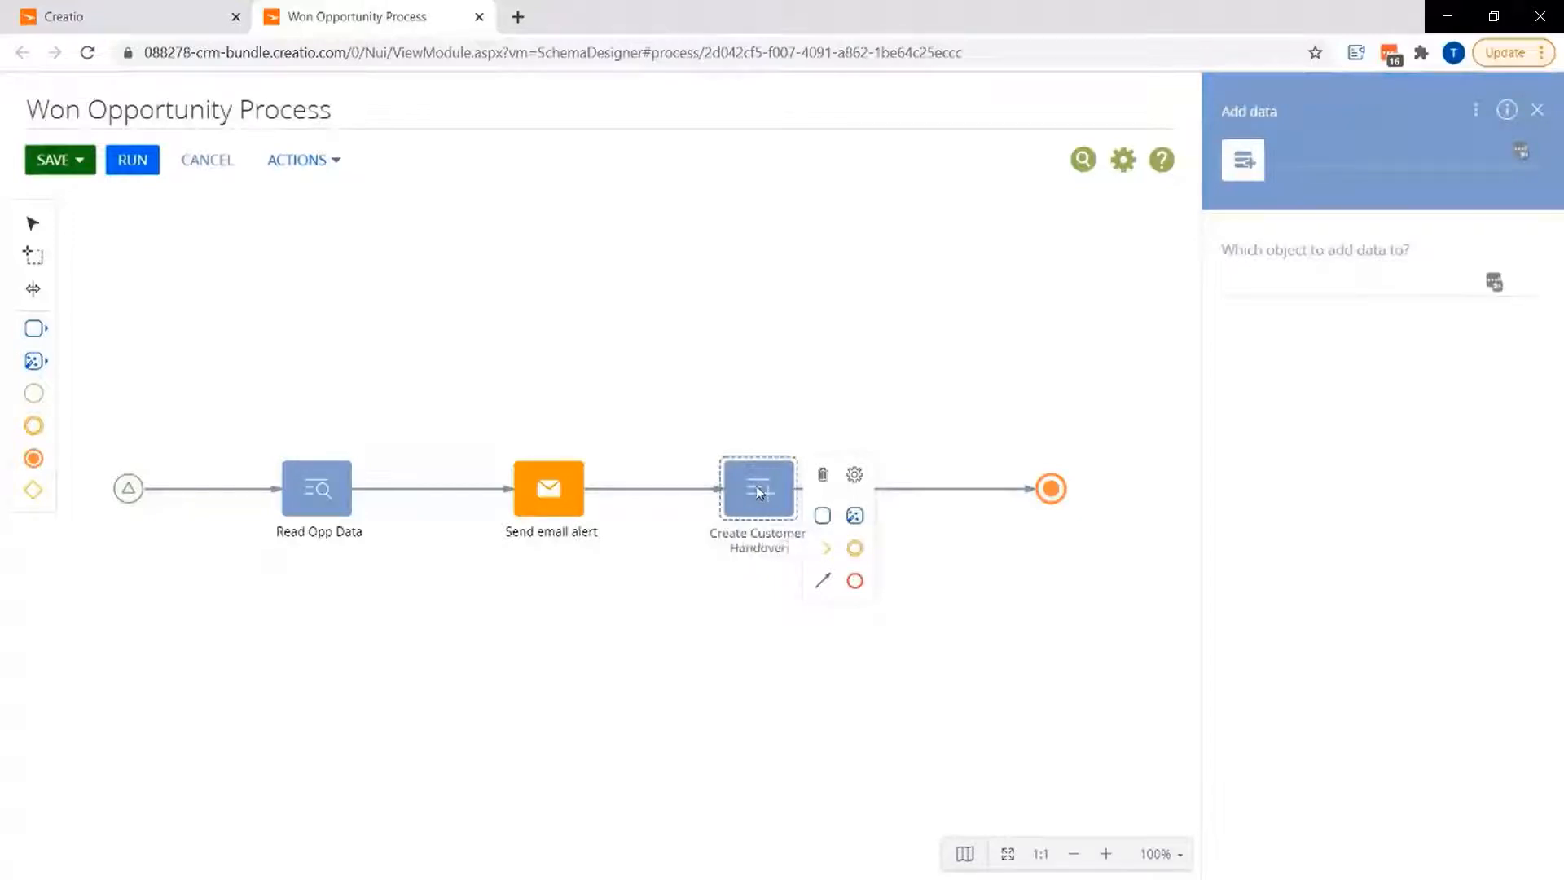
type(" Activity")
key("Return")
- Set Activity as the object the Create Customer Handover Activity element adds data to
left_click(1279, 281)
type("act")
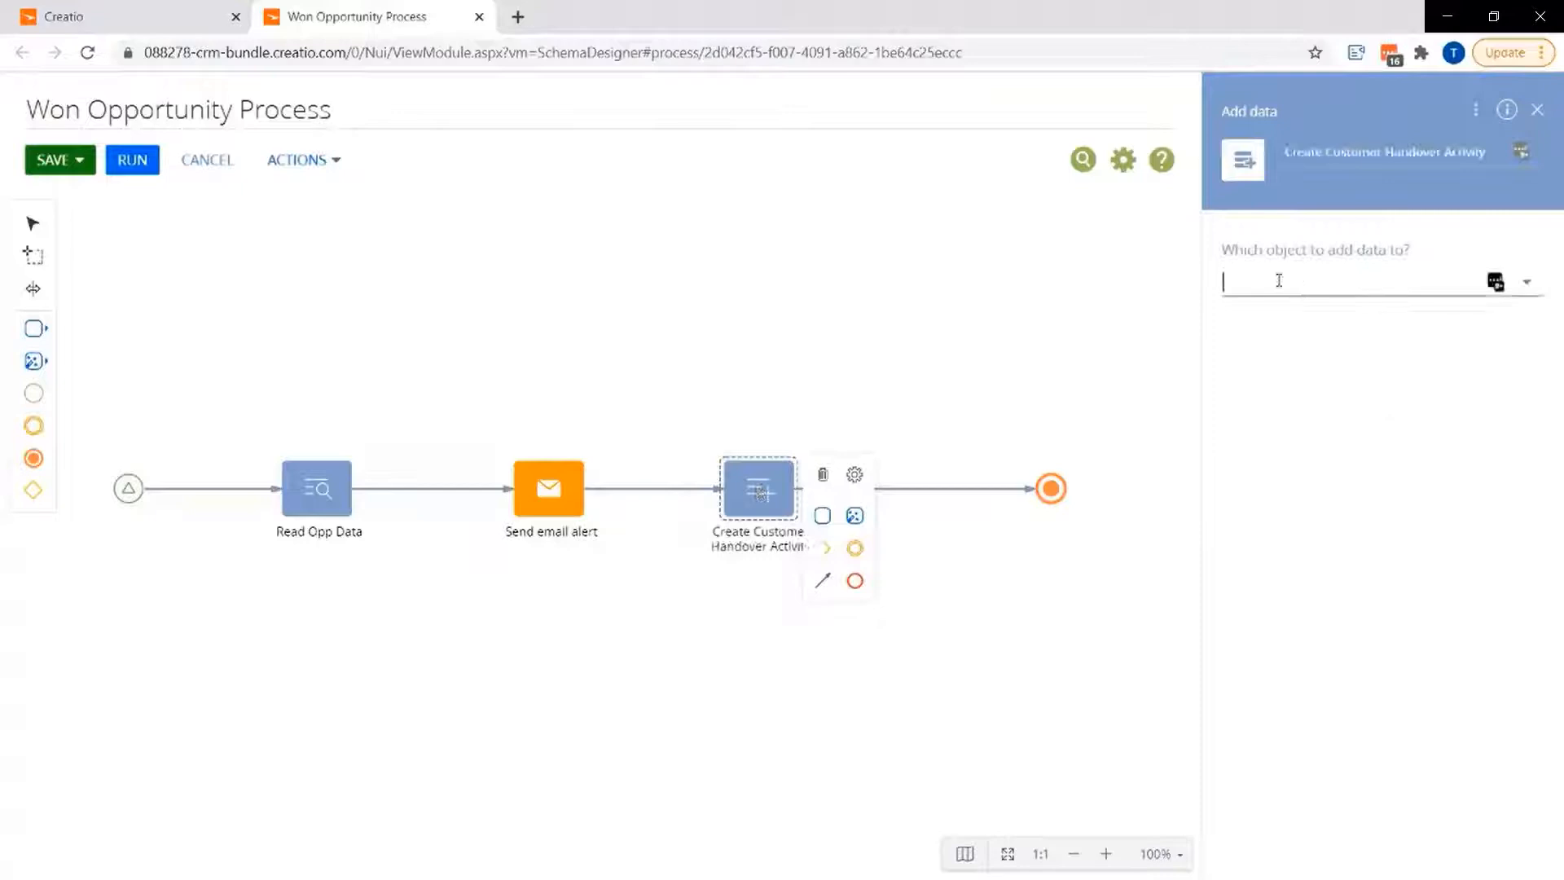
left_click(1421, 449)
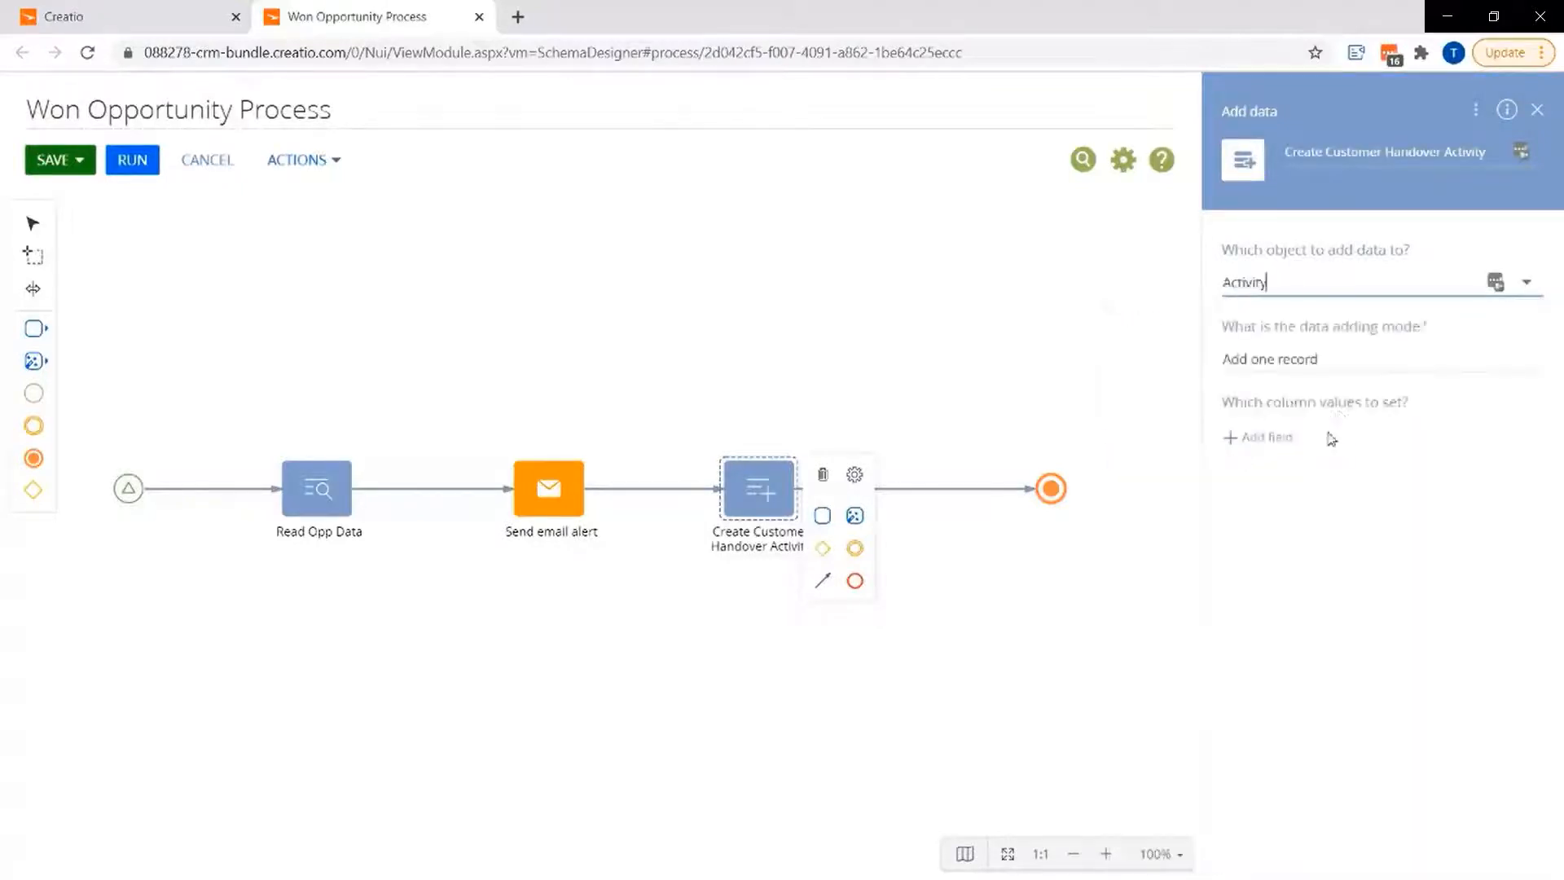
- Begin choosing the column values to set for the activity record by including Account, Category and Due
left_click(1271, 438)
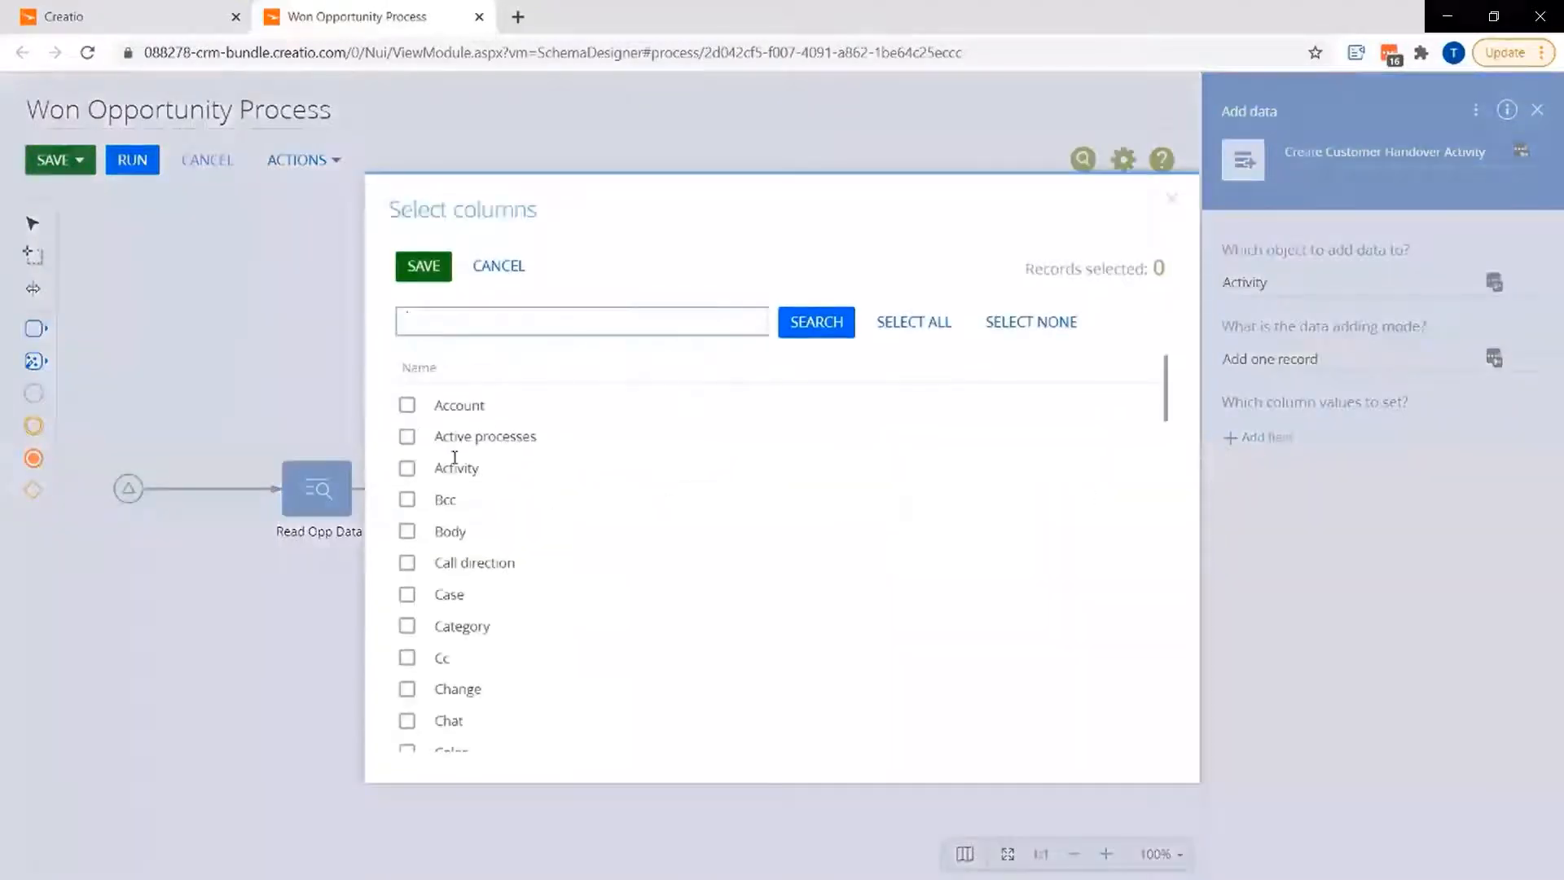
left_click(407, 406)
left_click(405, 632)
scroll(406, 634, "down", 4)
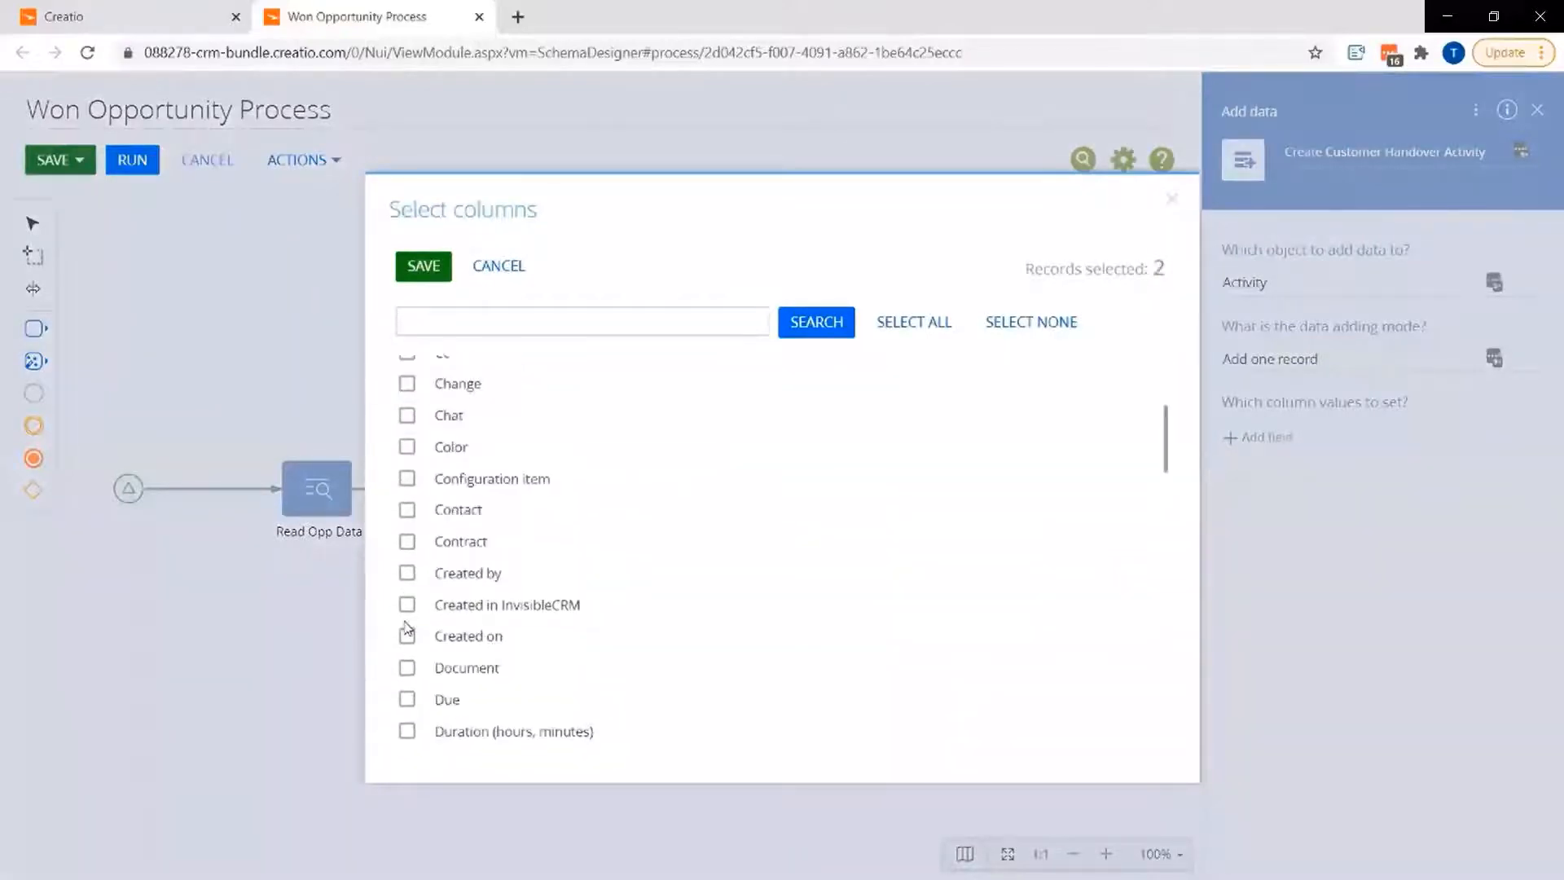
scroll(406, 632, "down", 1)
left_click(408, 598)
- Include the Opportunity, Owner, Subject and Status columns in the selection and save the column list
scroll(408, 600, "down", 6)
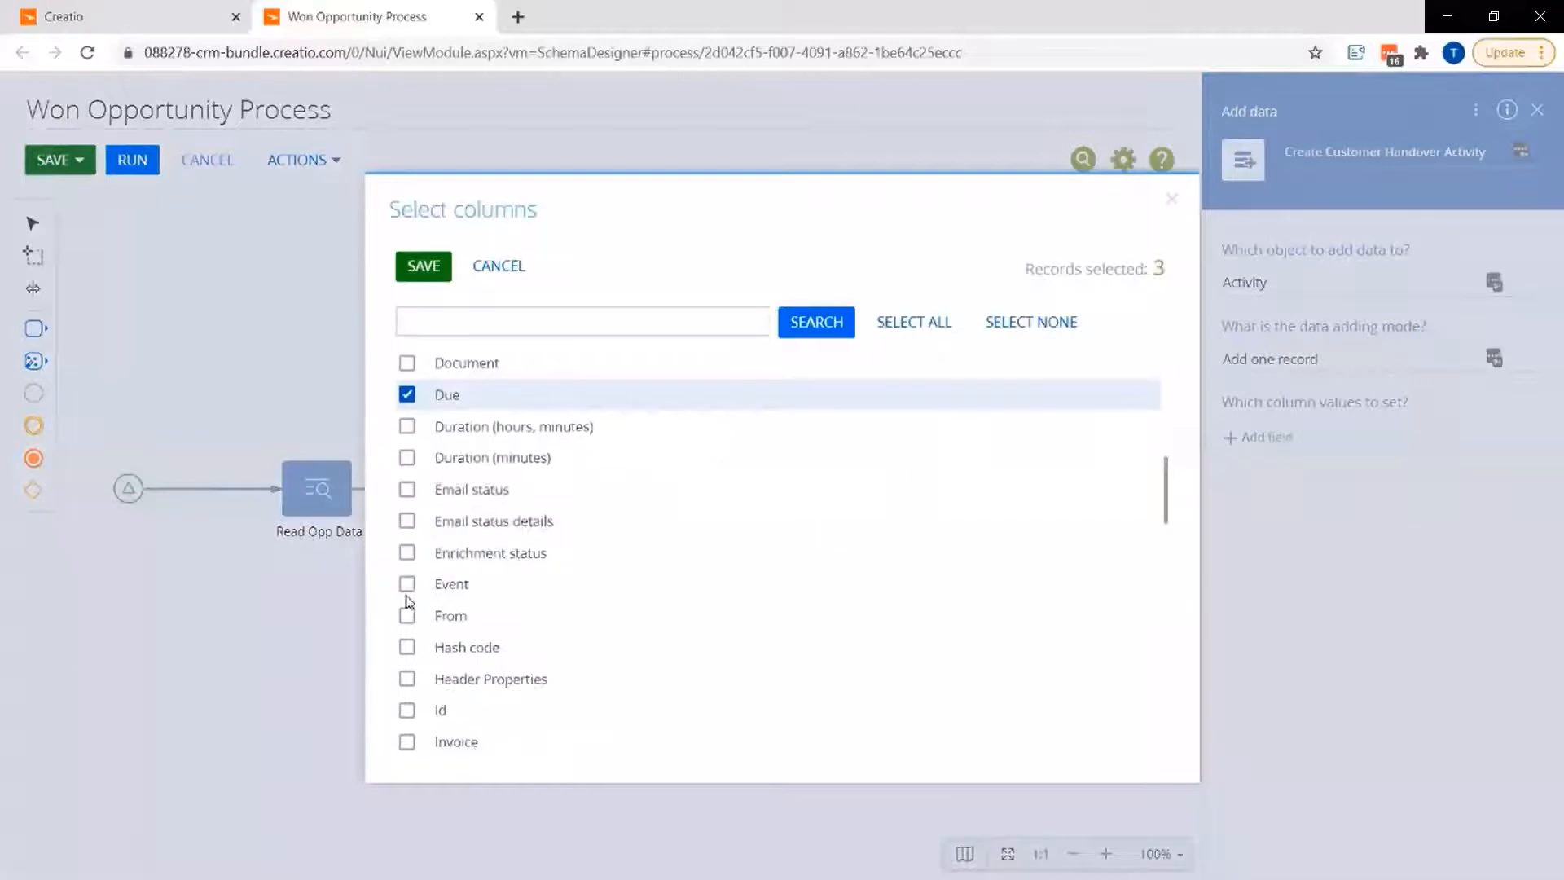
scroll(409, 602, "down", 3)
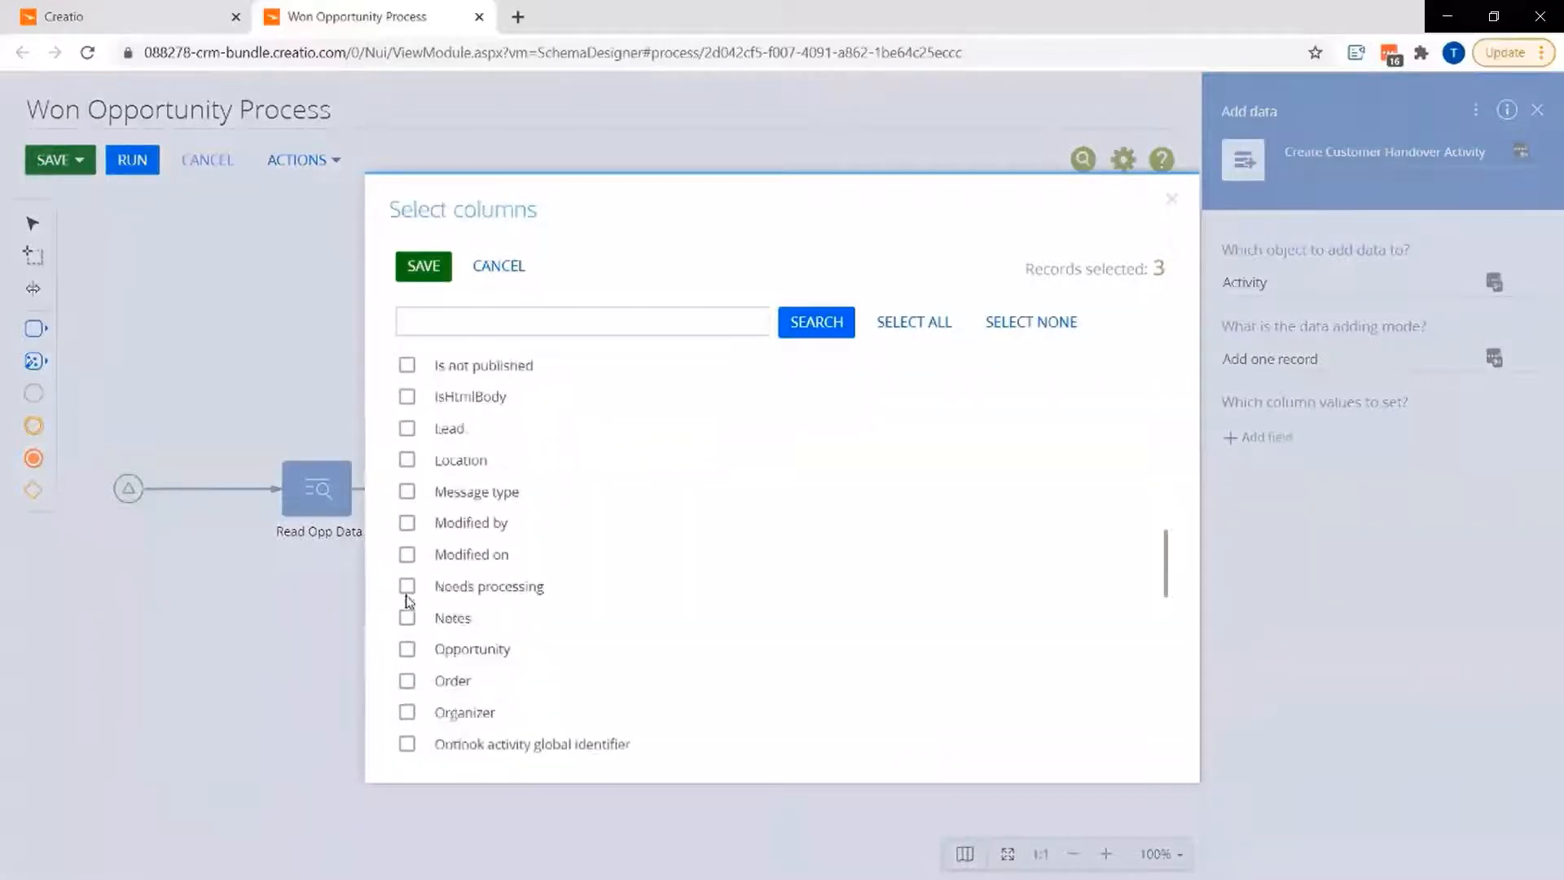
left_click(407, 582)
scroll(410, 607, "down", 3)
scroll(410, 606, "down", 1)
left_click(407, 505)
scroll(409, 604, "down", 3)
scroll(410, 610, "down", 3)
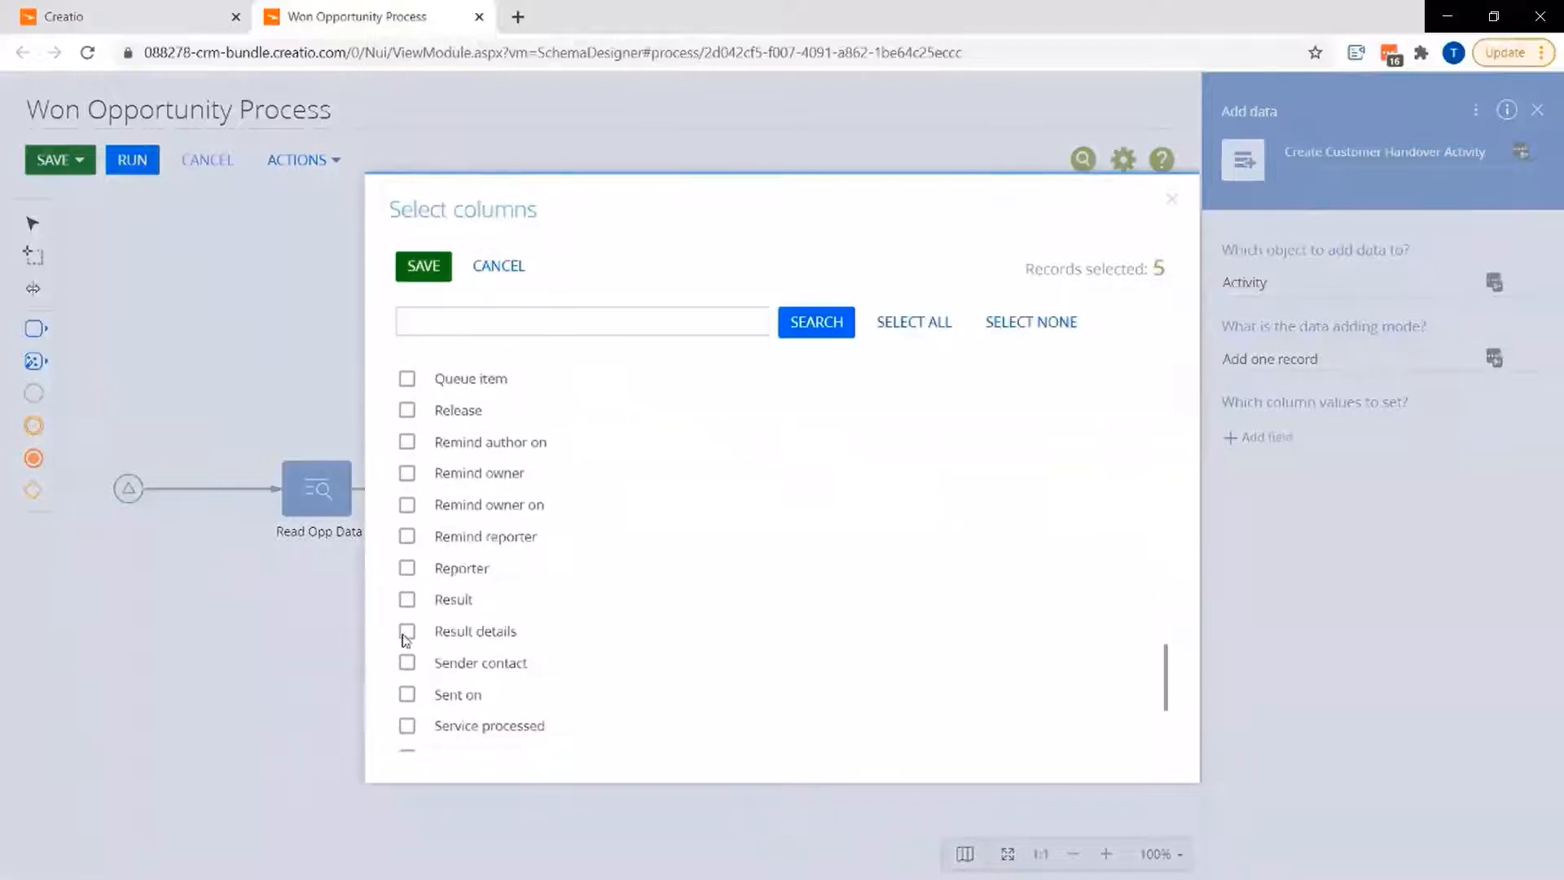
scroll(411, 699, "down", 3)
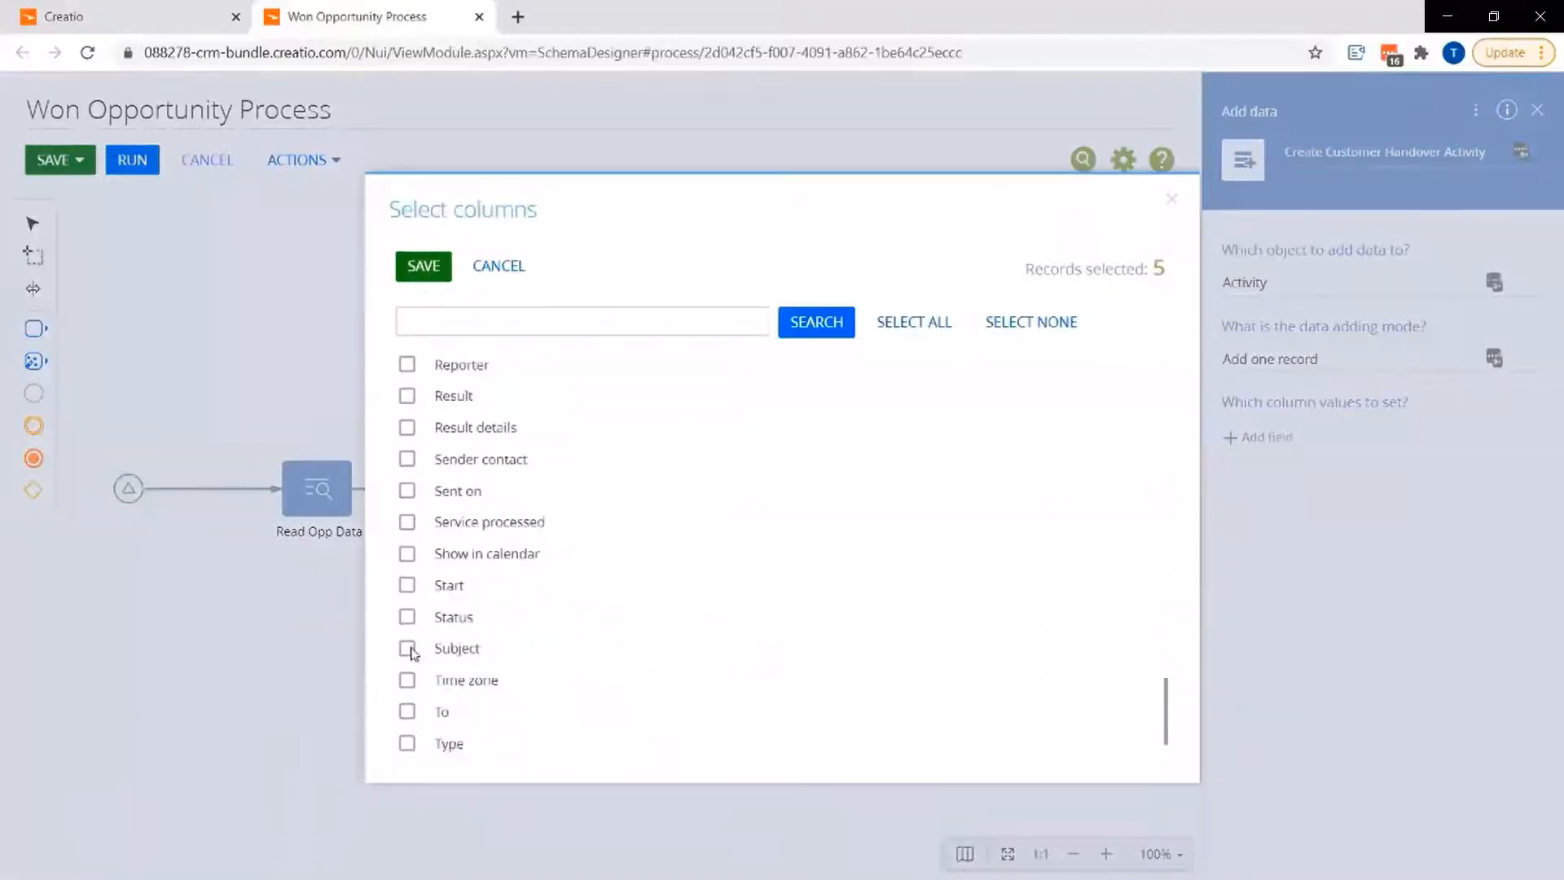
left_click(408, 649)
left_click(407, 617)
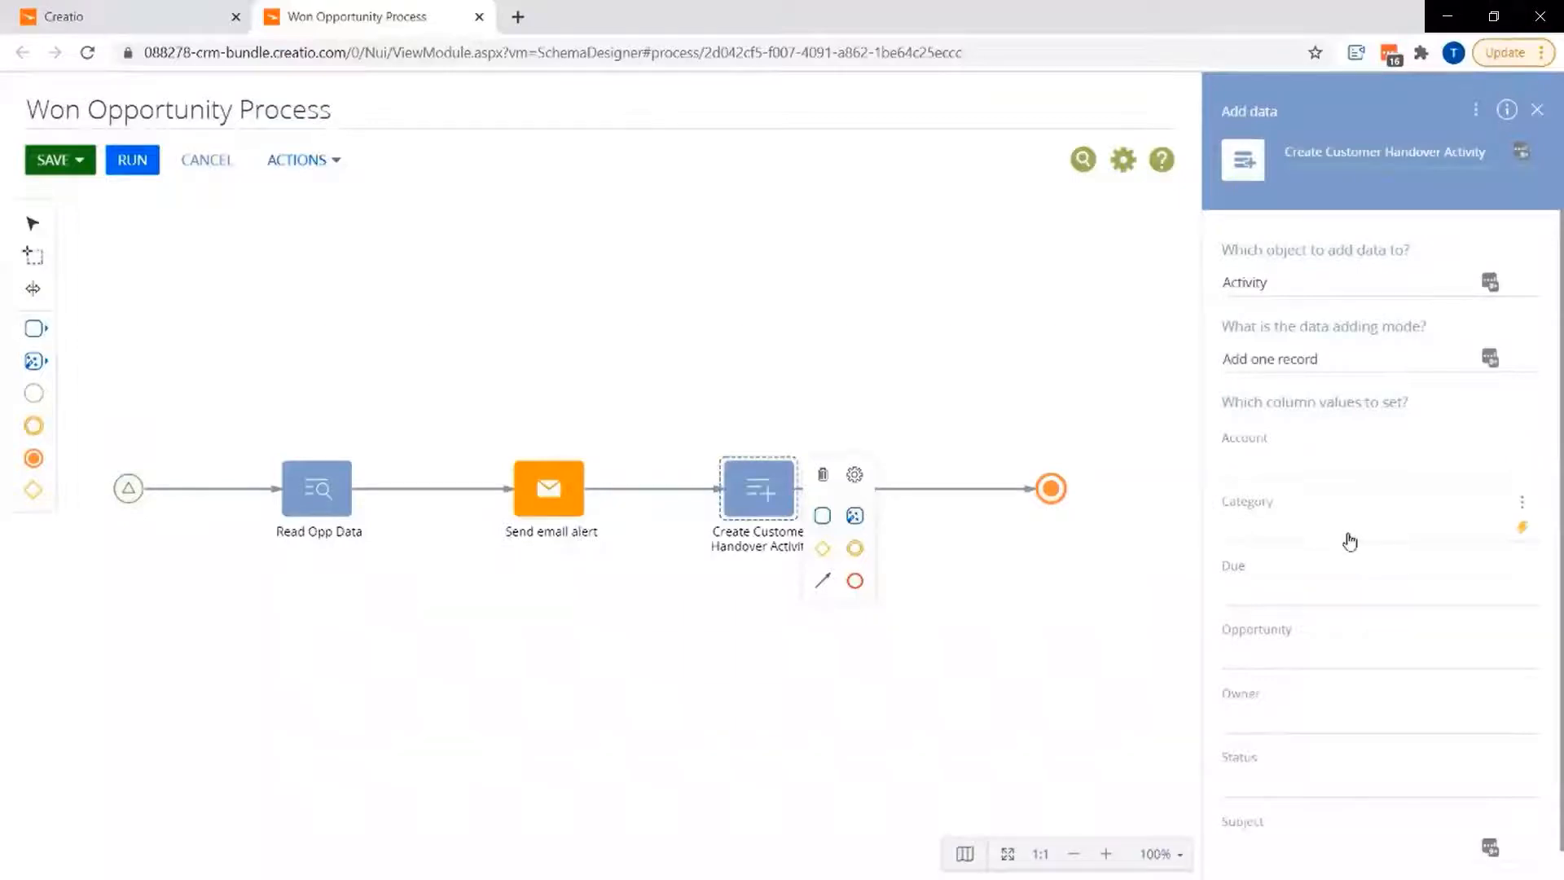
- Set the activity's Category to the lookup value To do
left_click(1523, 529)
left_click(1458, 595)
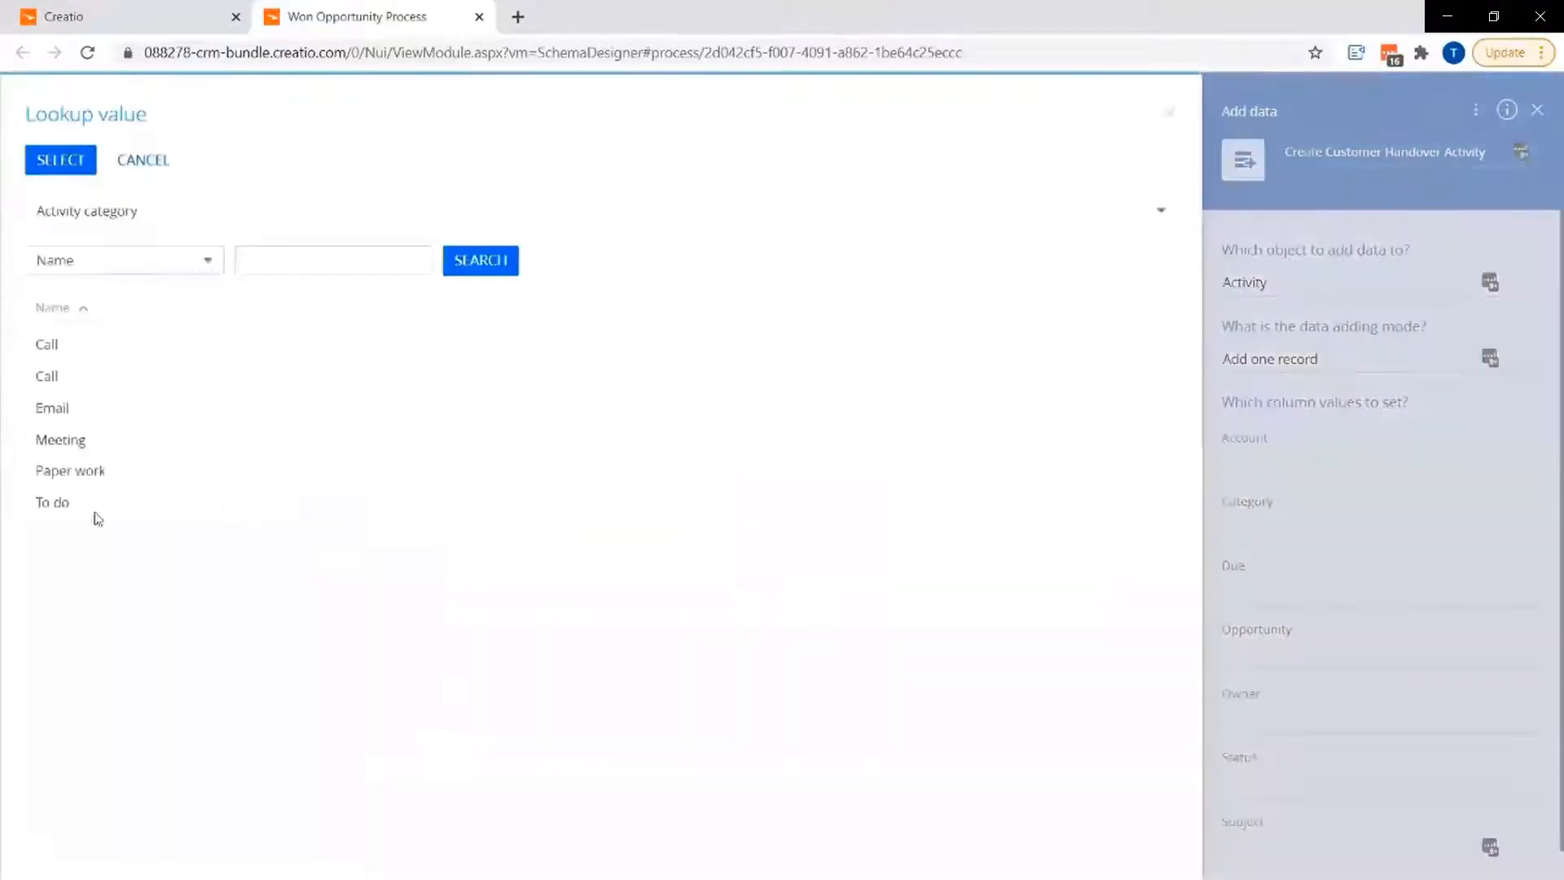
double_click(57, 503)
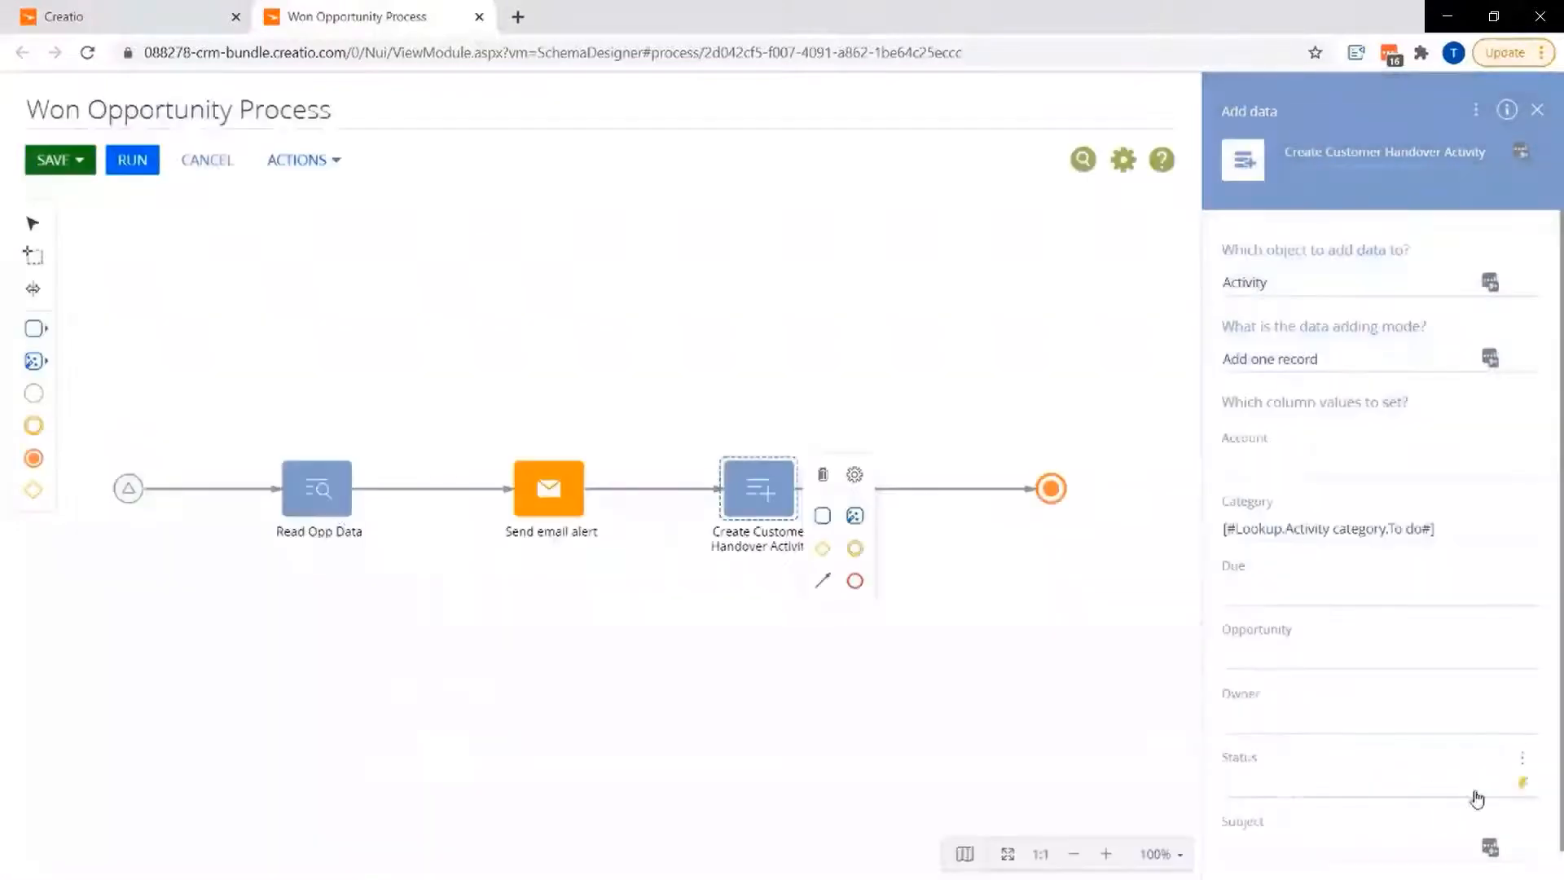
- Set the activity's Status to the lookup value Not started and its Subject to "Customer Handover"
left_click(1512, 787)
left_click(1424, 689)
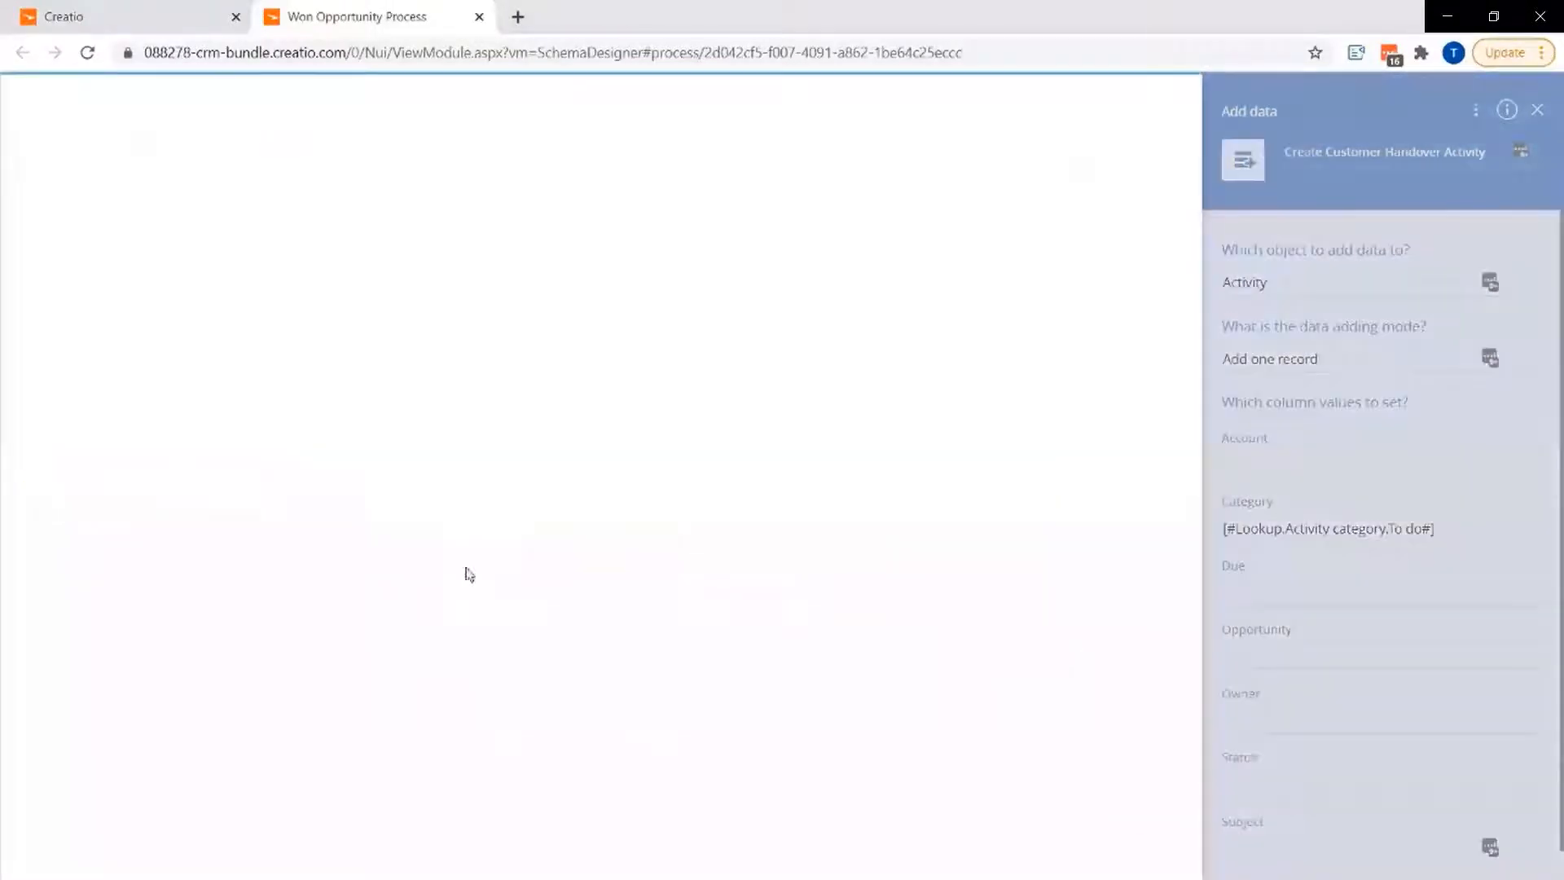
double_click(74, 440)
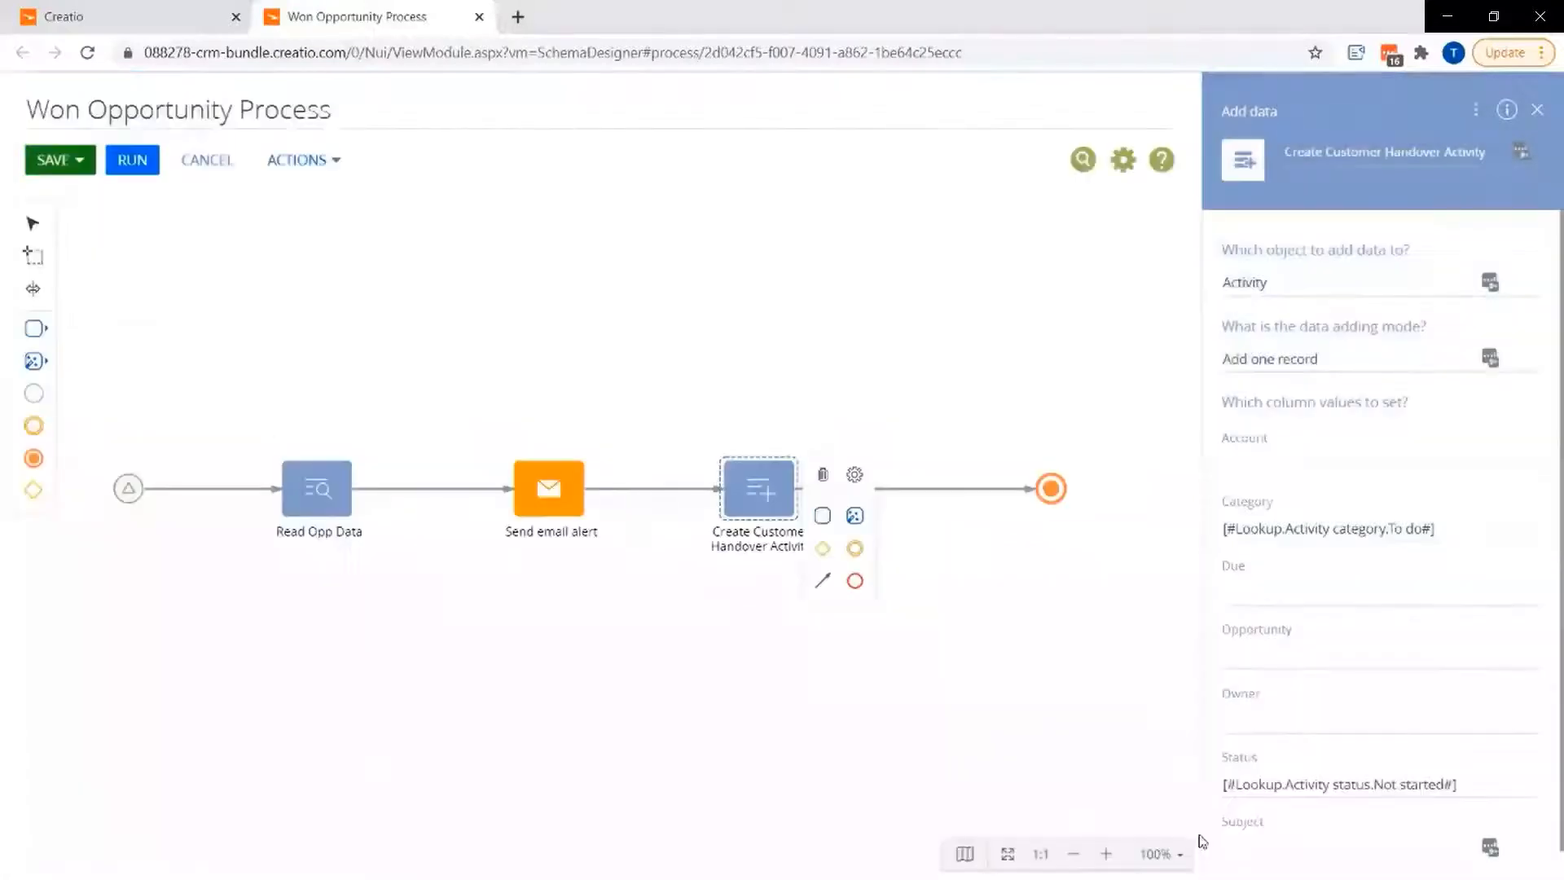
left_click(1256, 846)
type("Customer Handover")
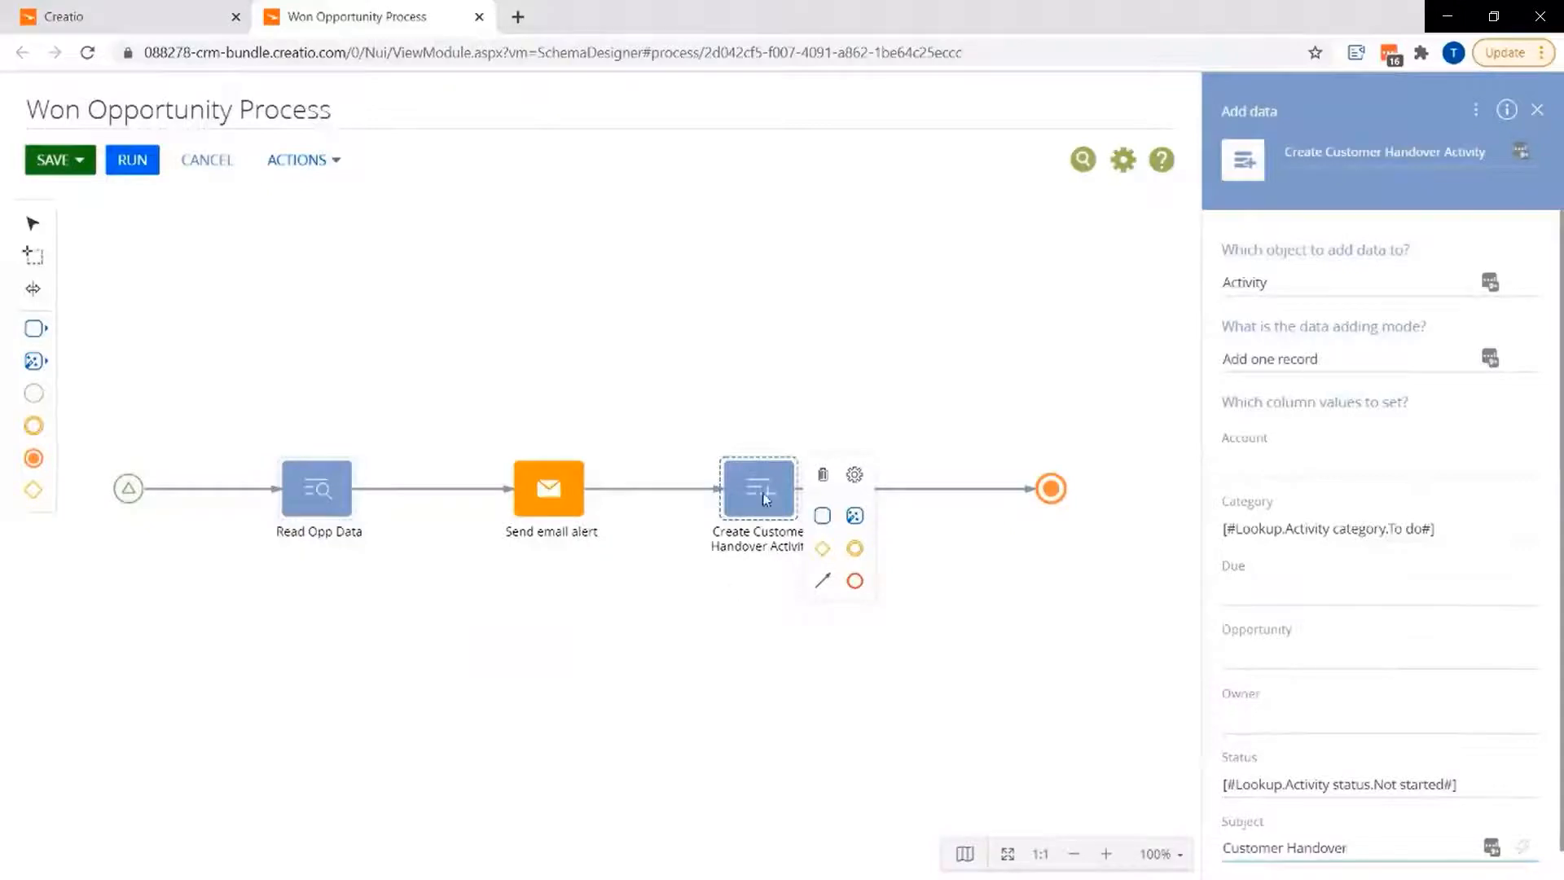
- Map Account to the first item of the Read Opp Data result and Opportunity to StartSignal1's unique identifier of record
left_click(1520, 468)
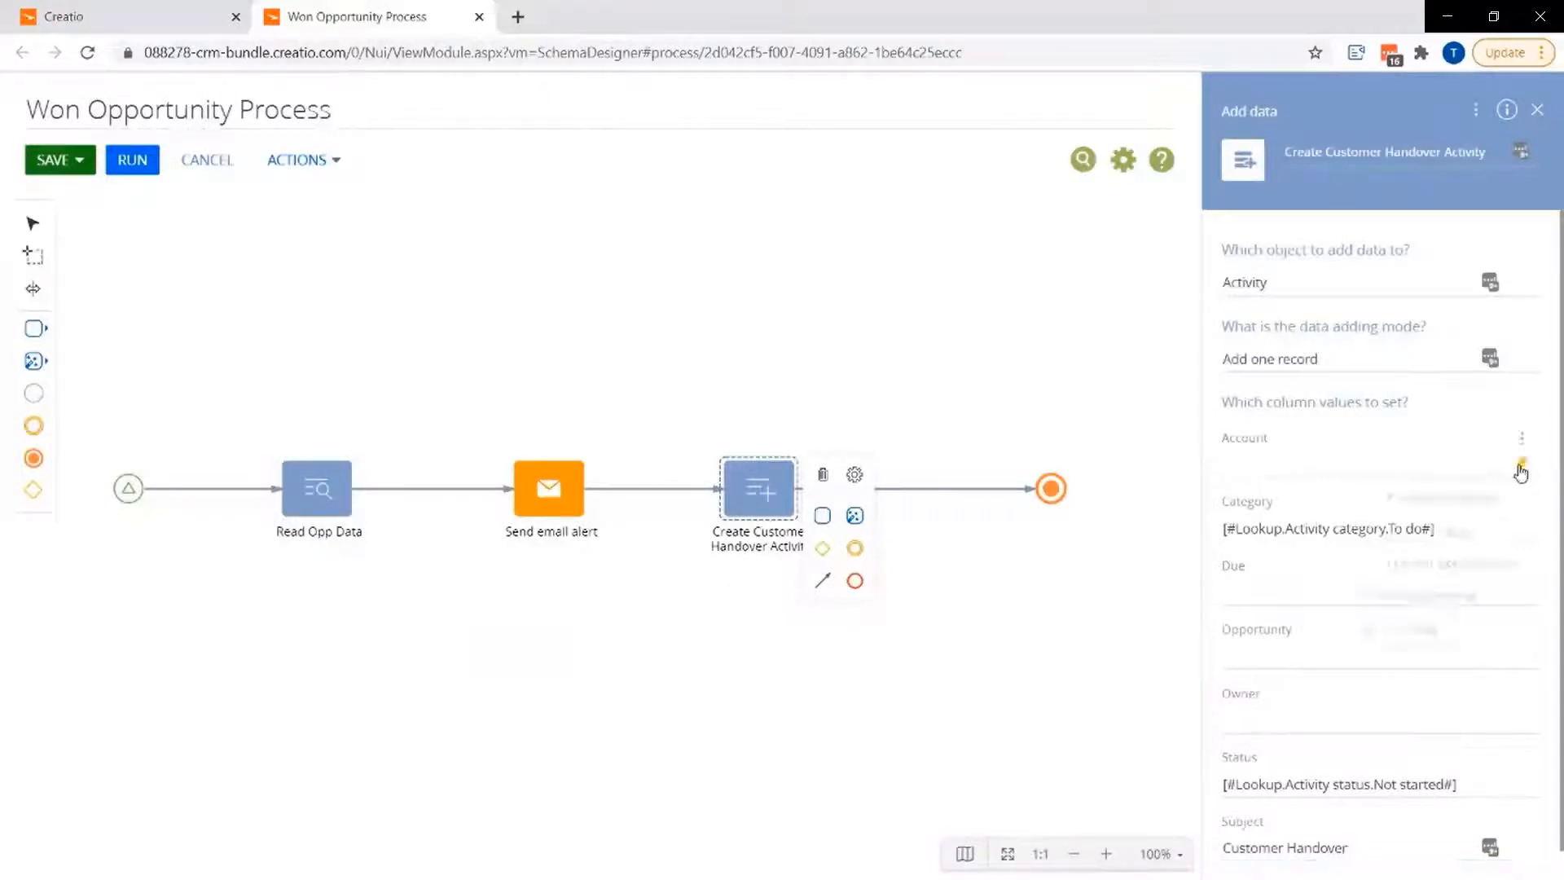
left_click(1484, 505)
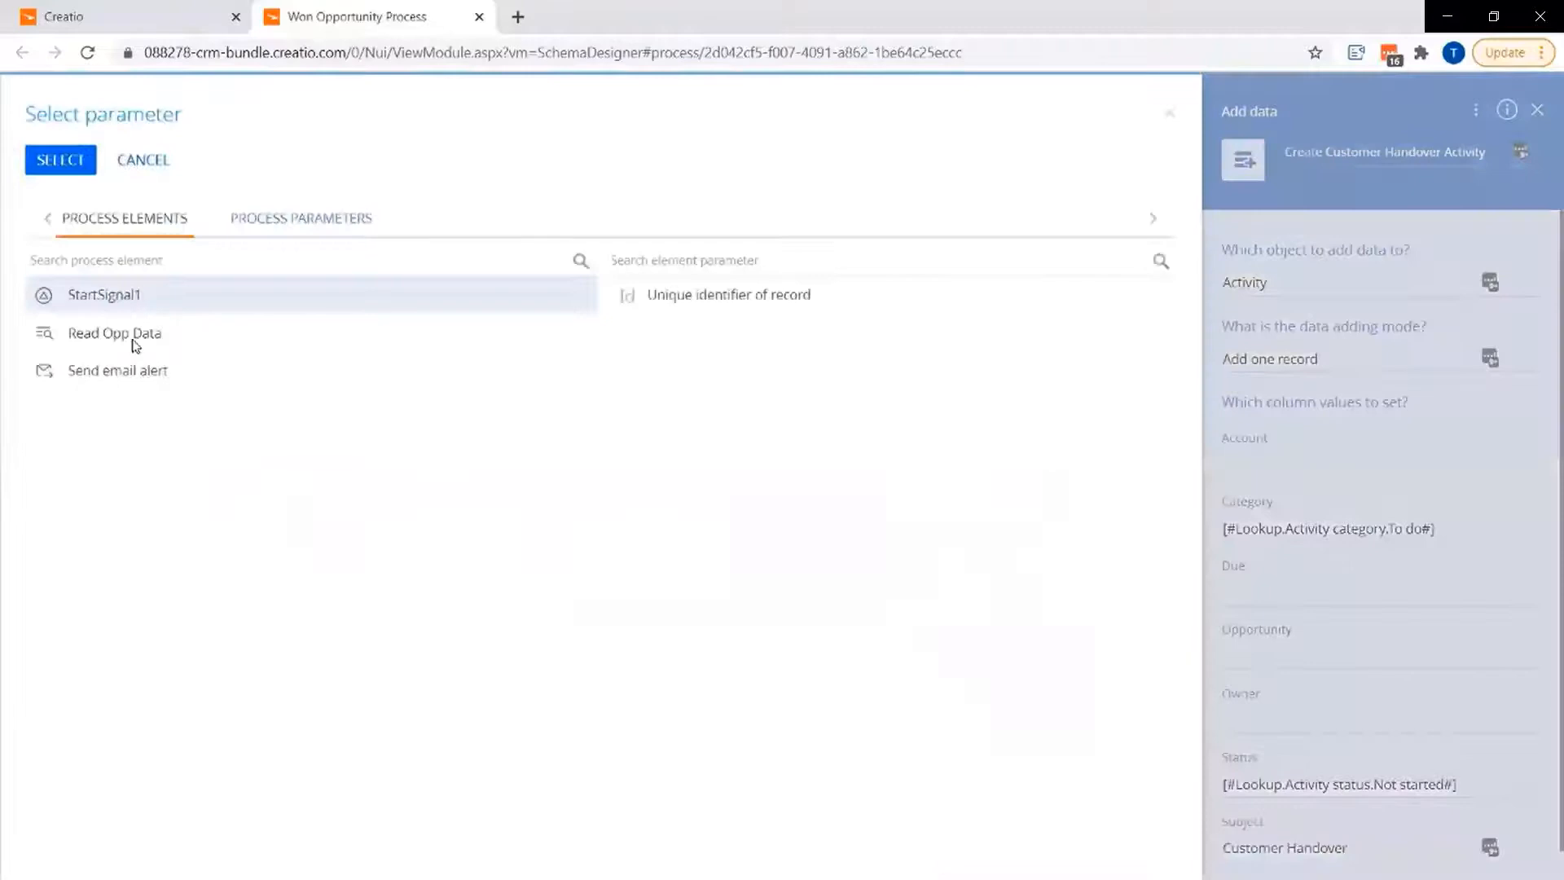
left_click(136, 340)
double_click(692, 304)
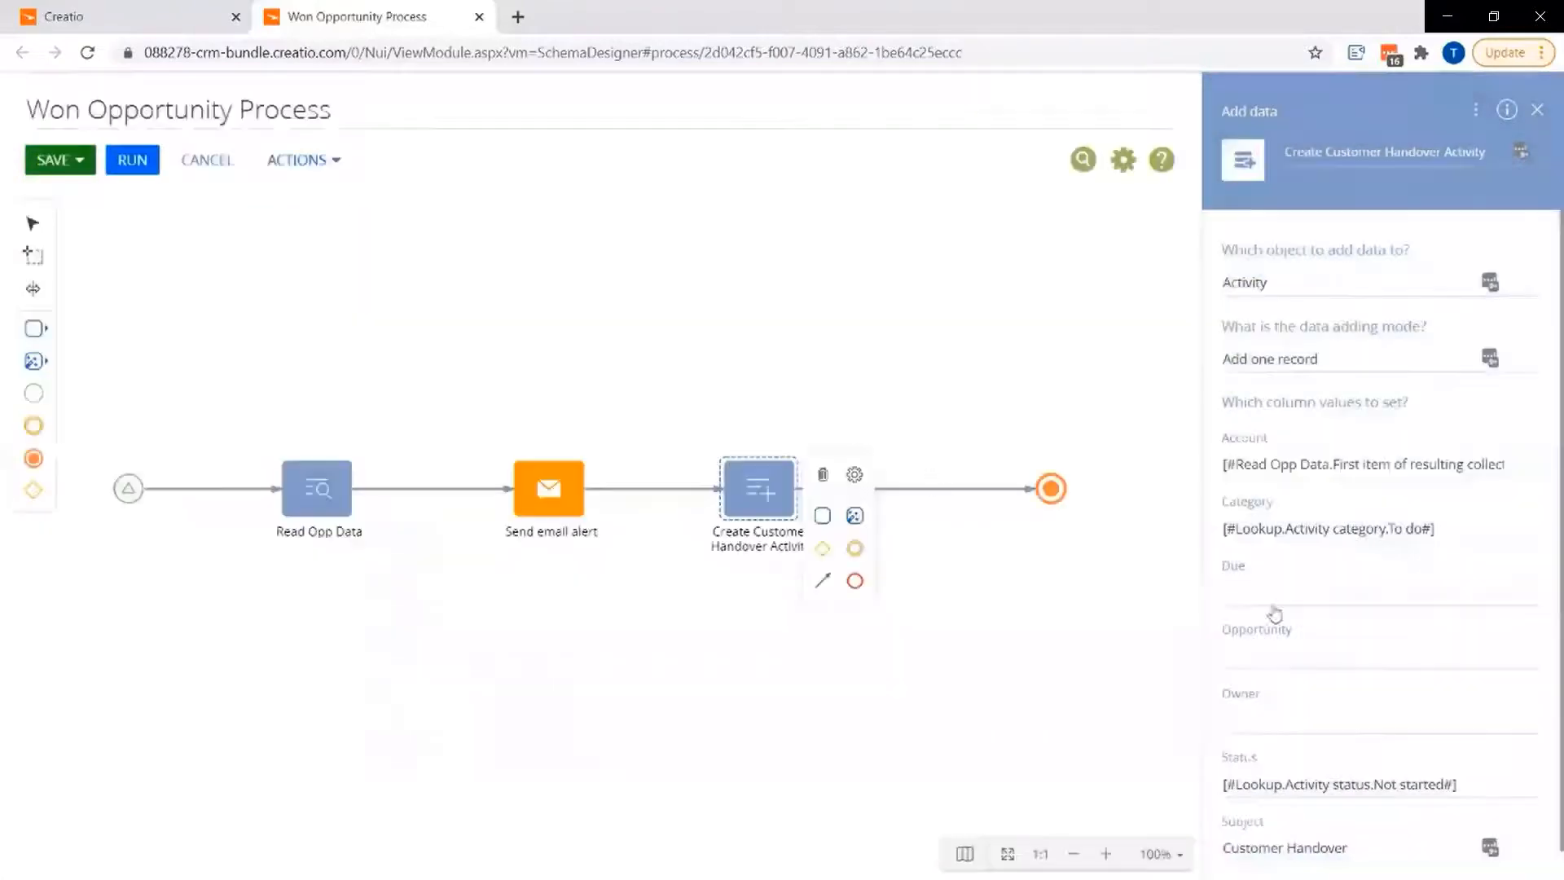
left_click(1521, 659)
left_click(1458, 688)
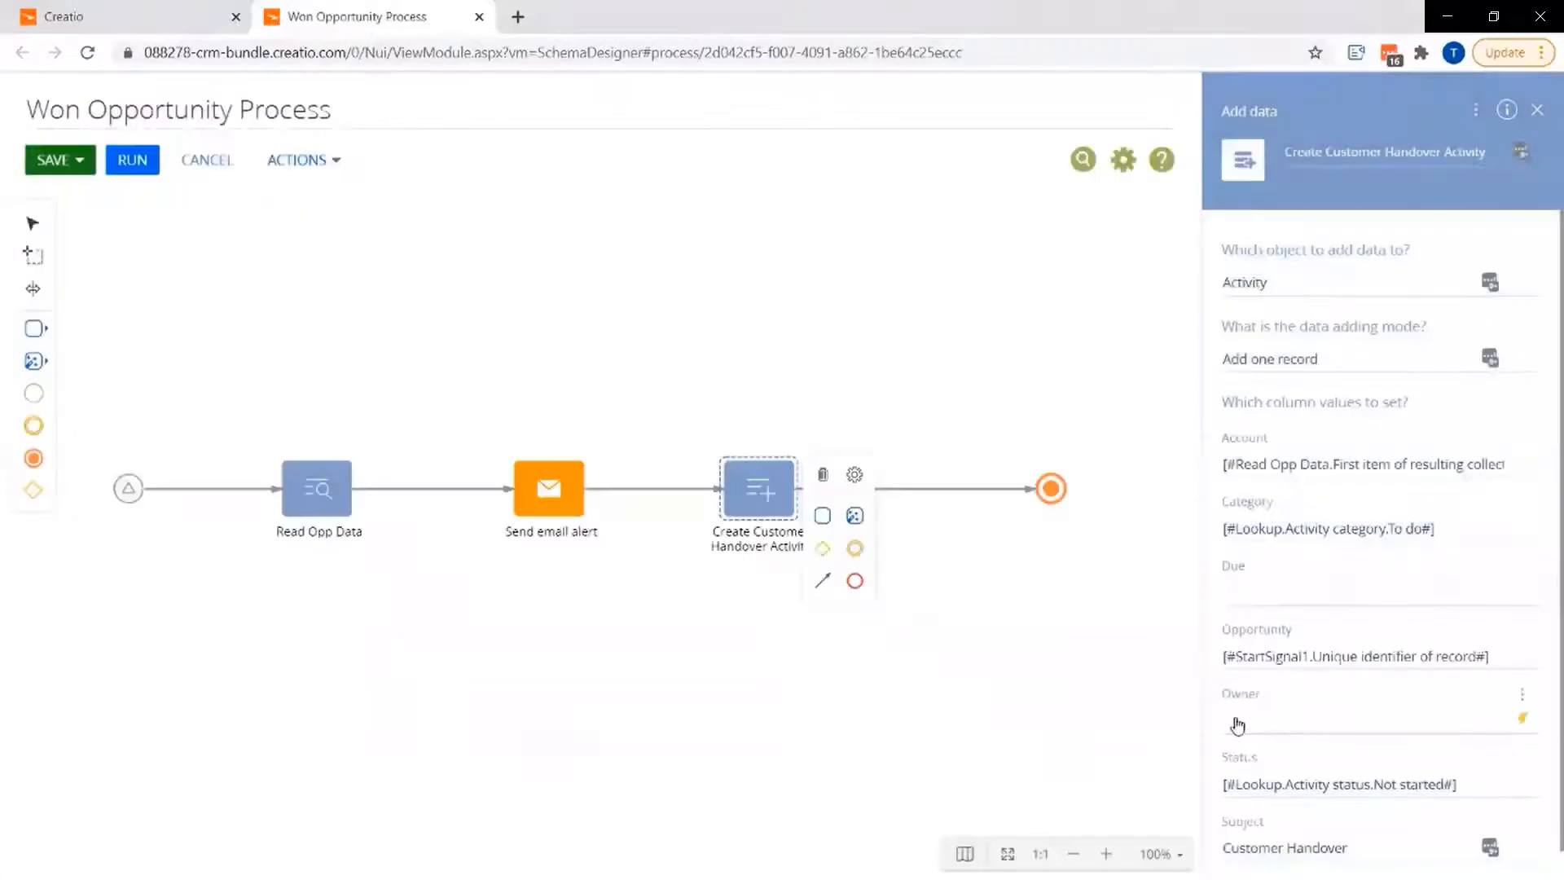
- Map the activity's Owner to a process parameter from the first item of the Read Opp Data result
left_click(1521, 718)
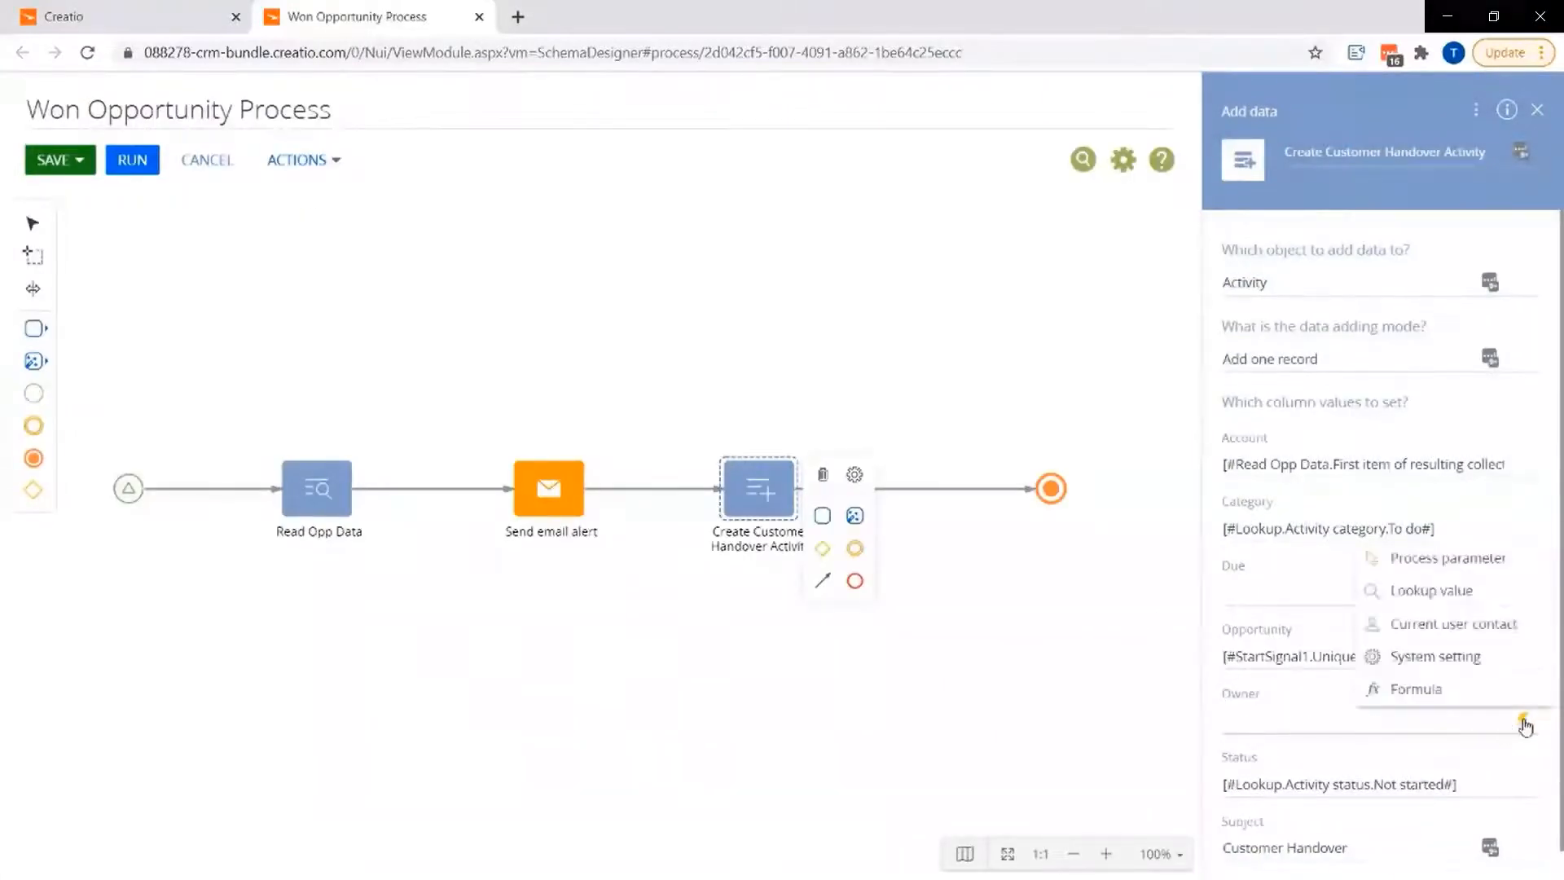
left_click(1431, 558)
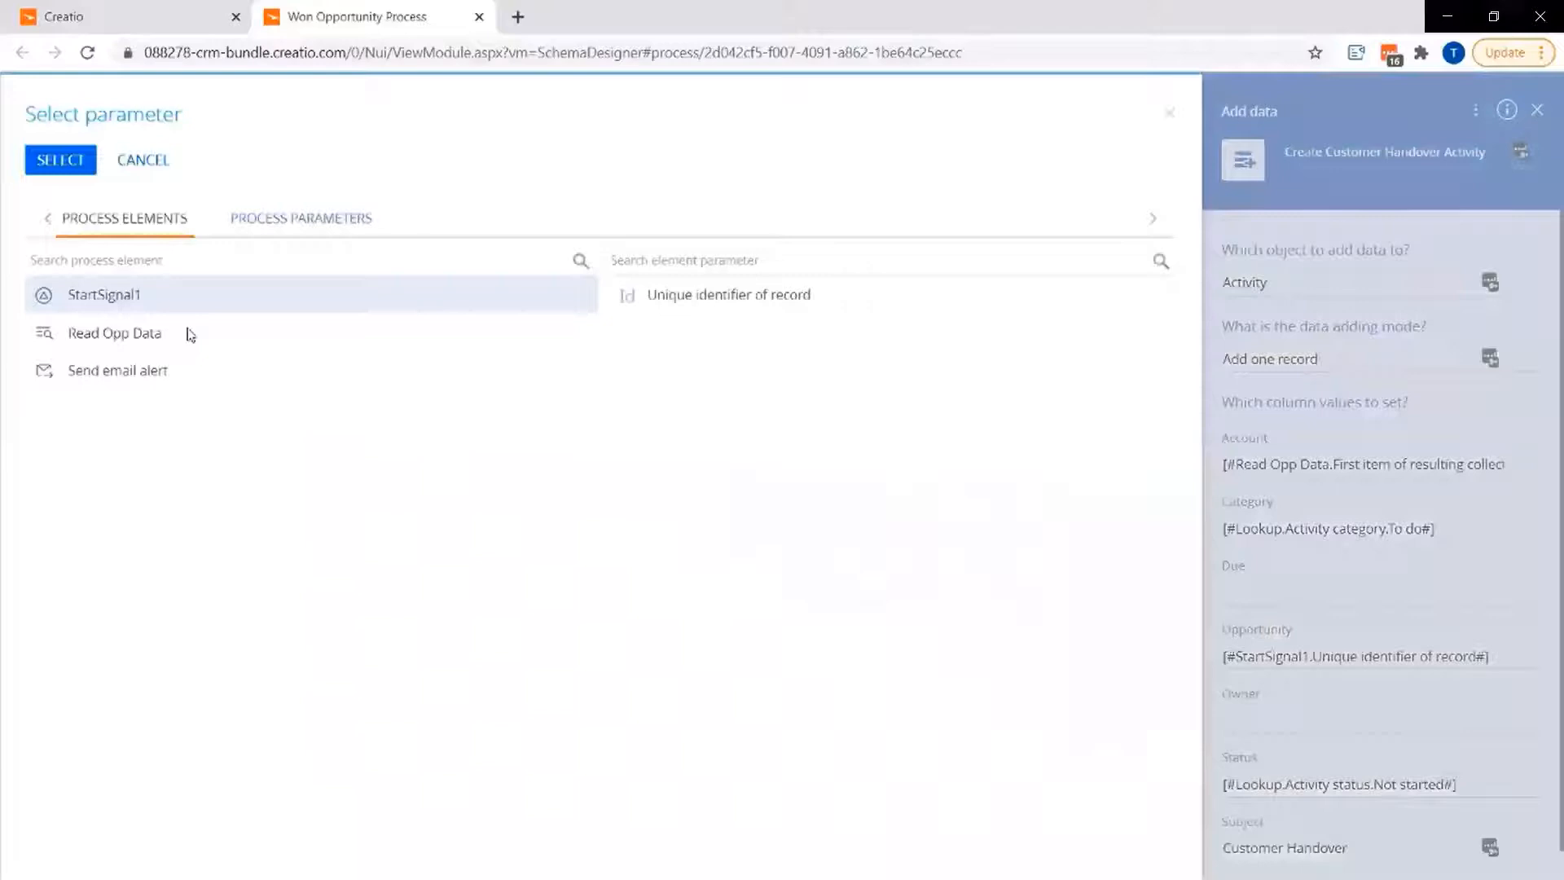
left_click(157, 346)
double_click(676, 303)
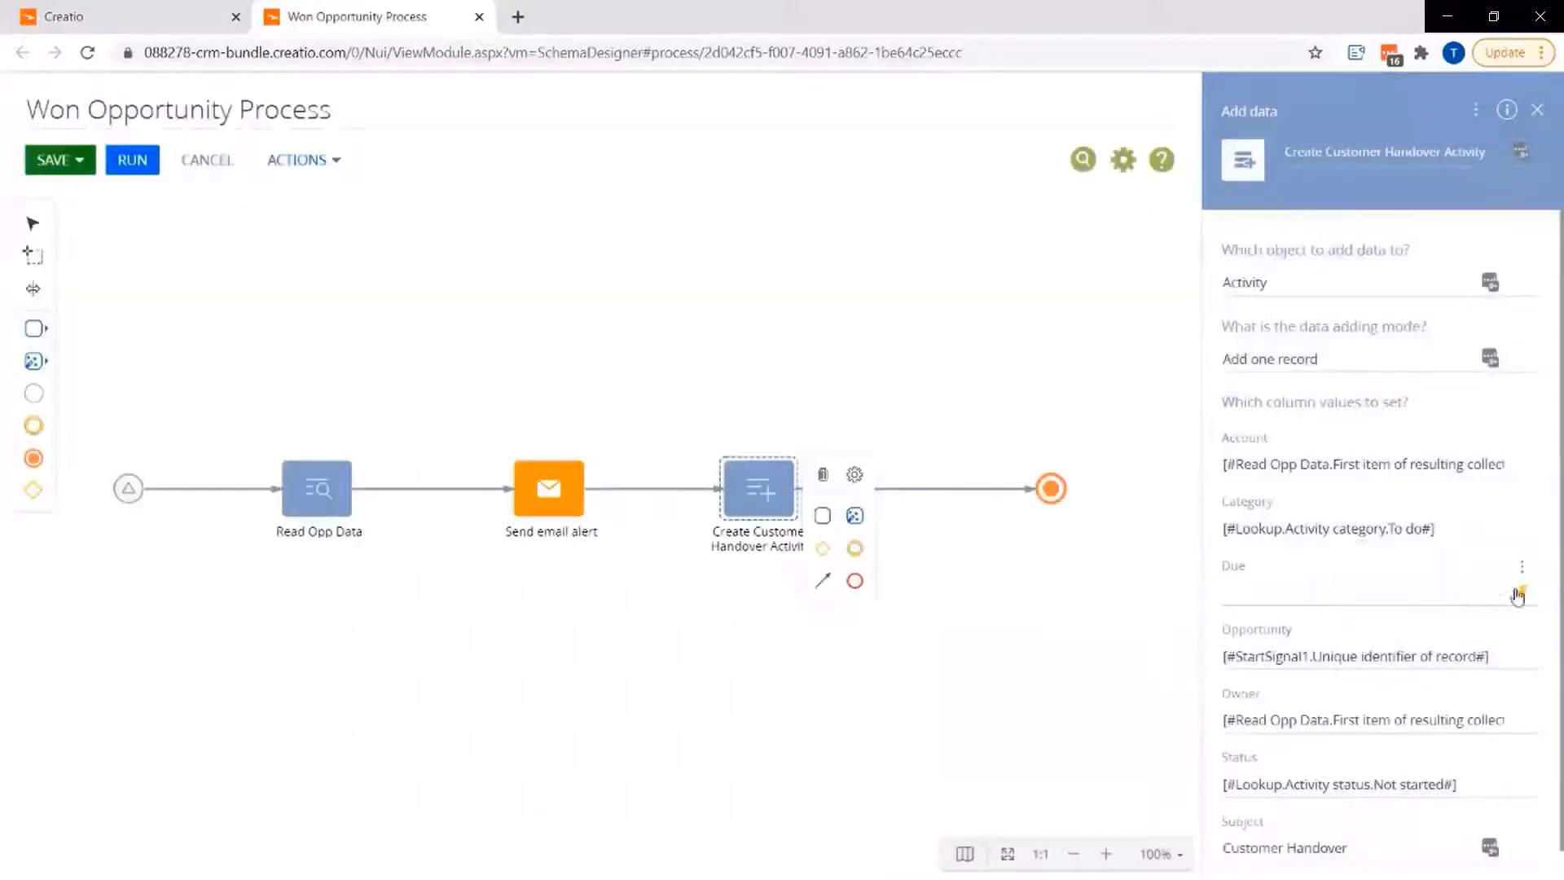
- Set the activity's Due to the current date and time and extend it with an AddDays formula
left_click(1520, 594)
mouse_move(1444, 658)
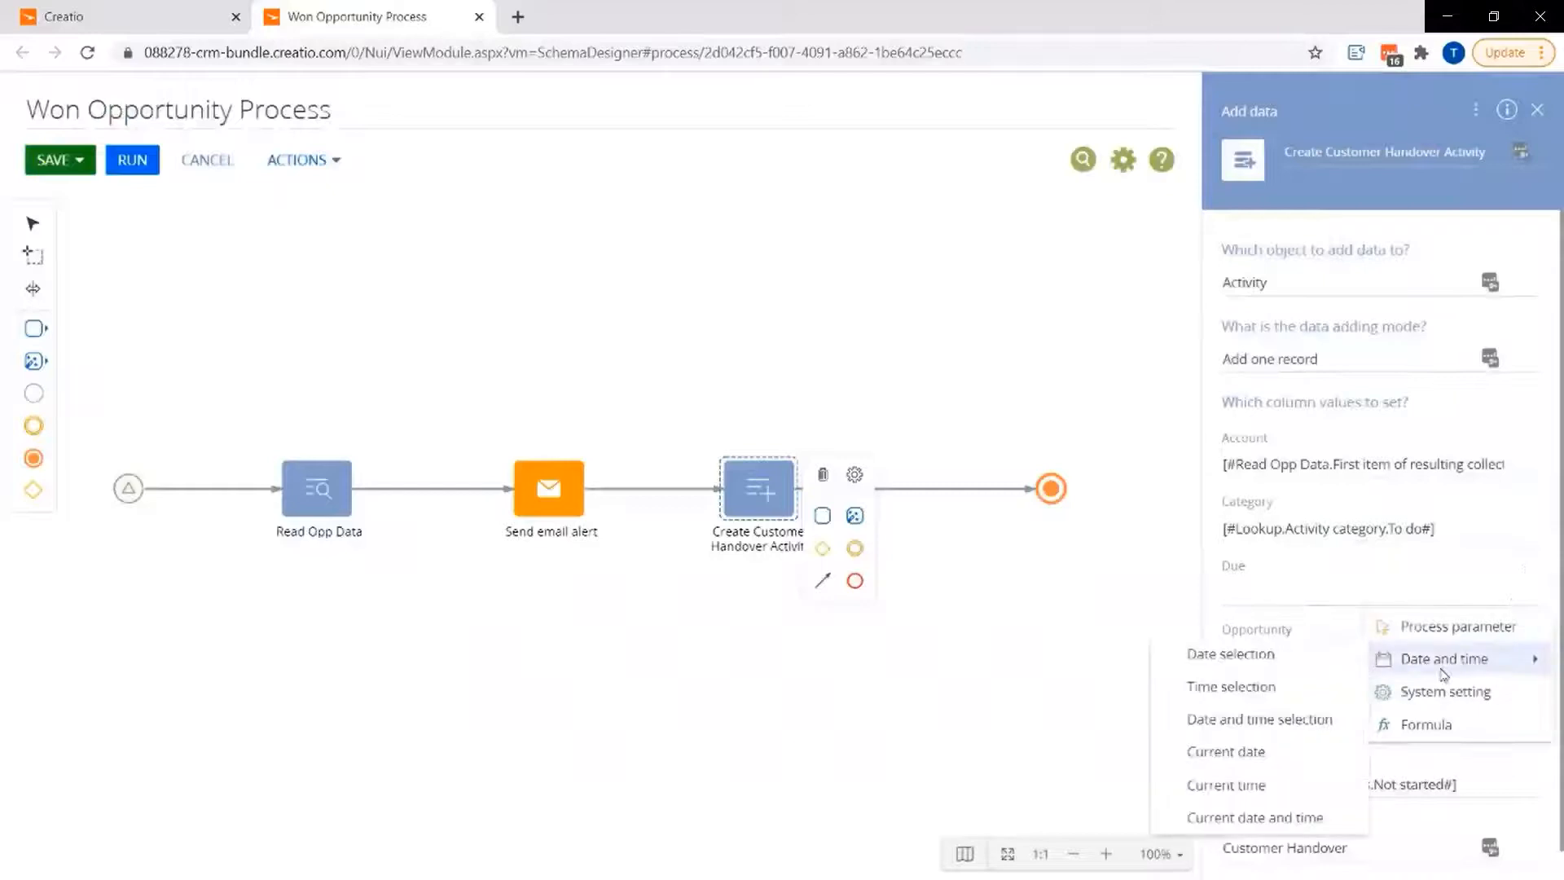
left_click(1264, 818)
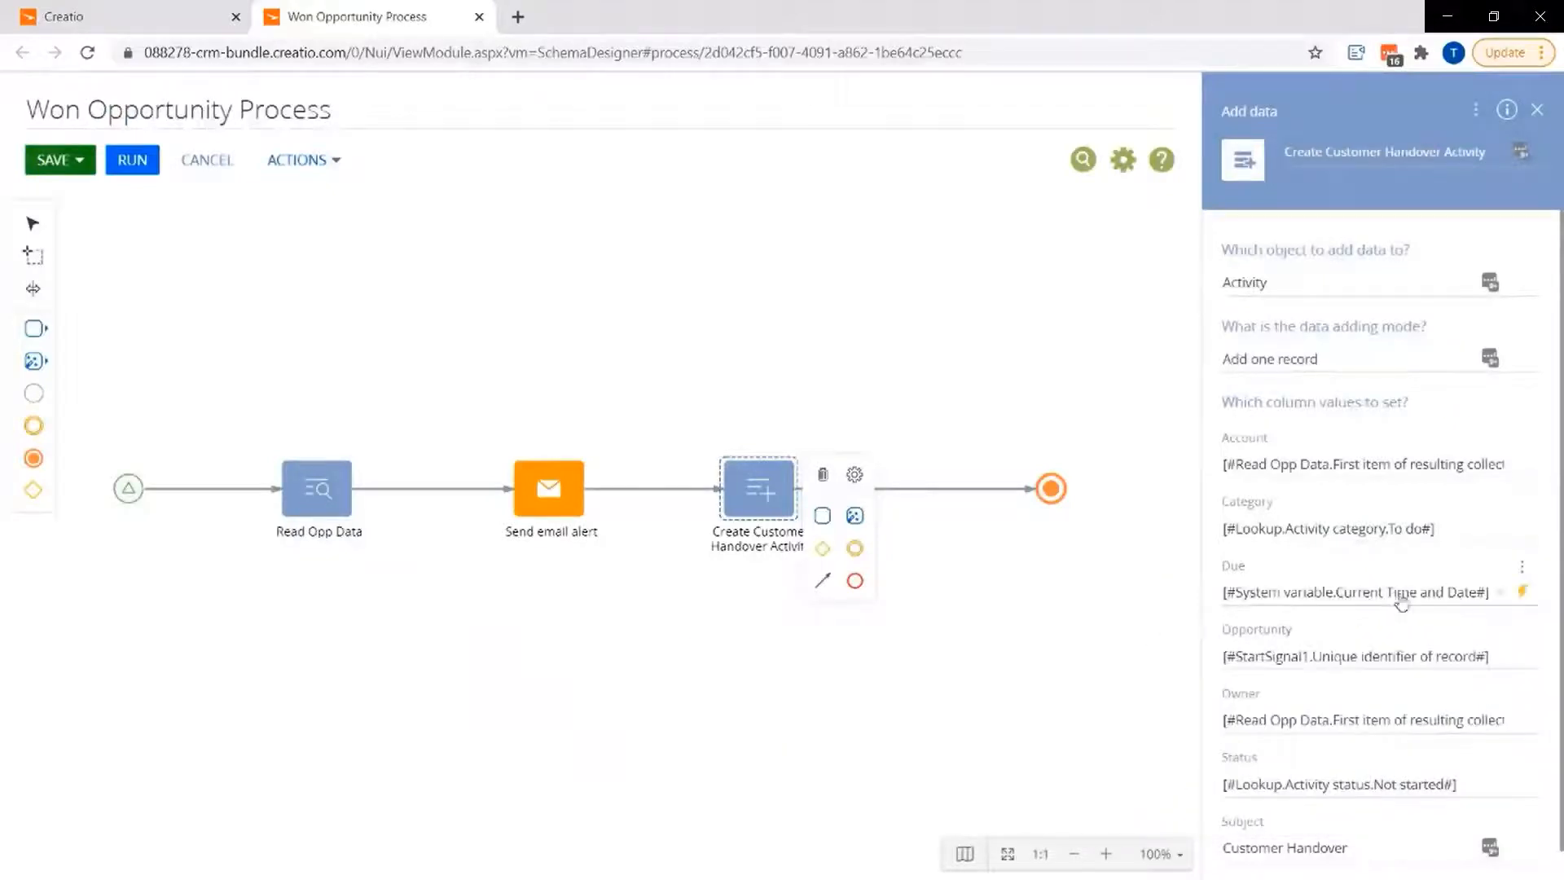
left_click(1526, 594)
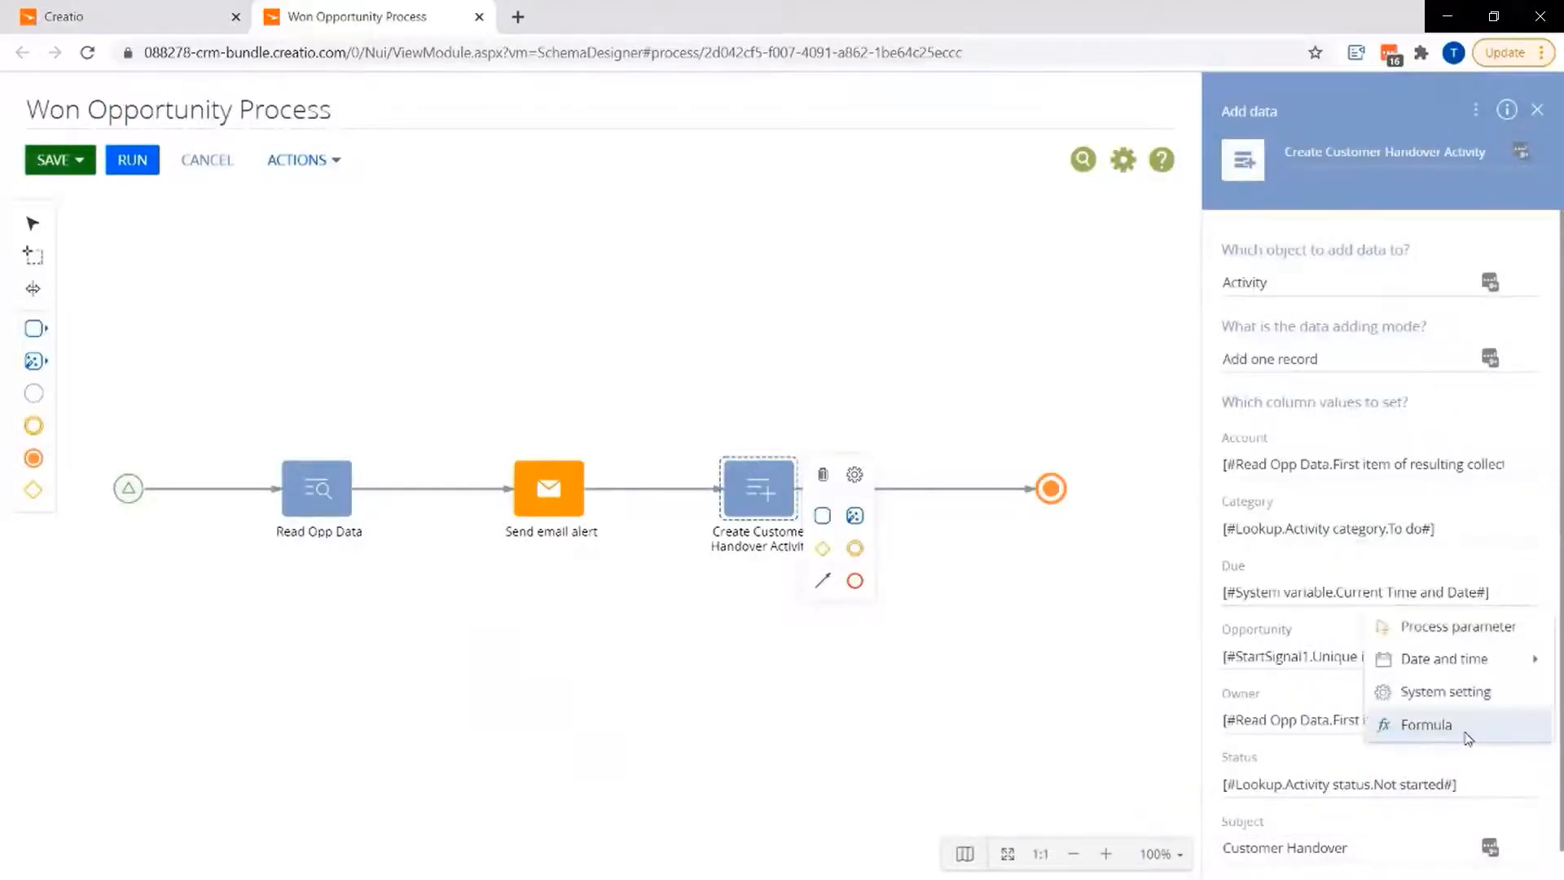
left_click(1377, 729)
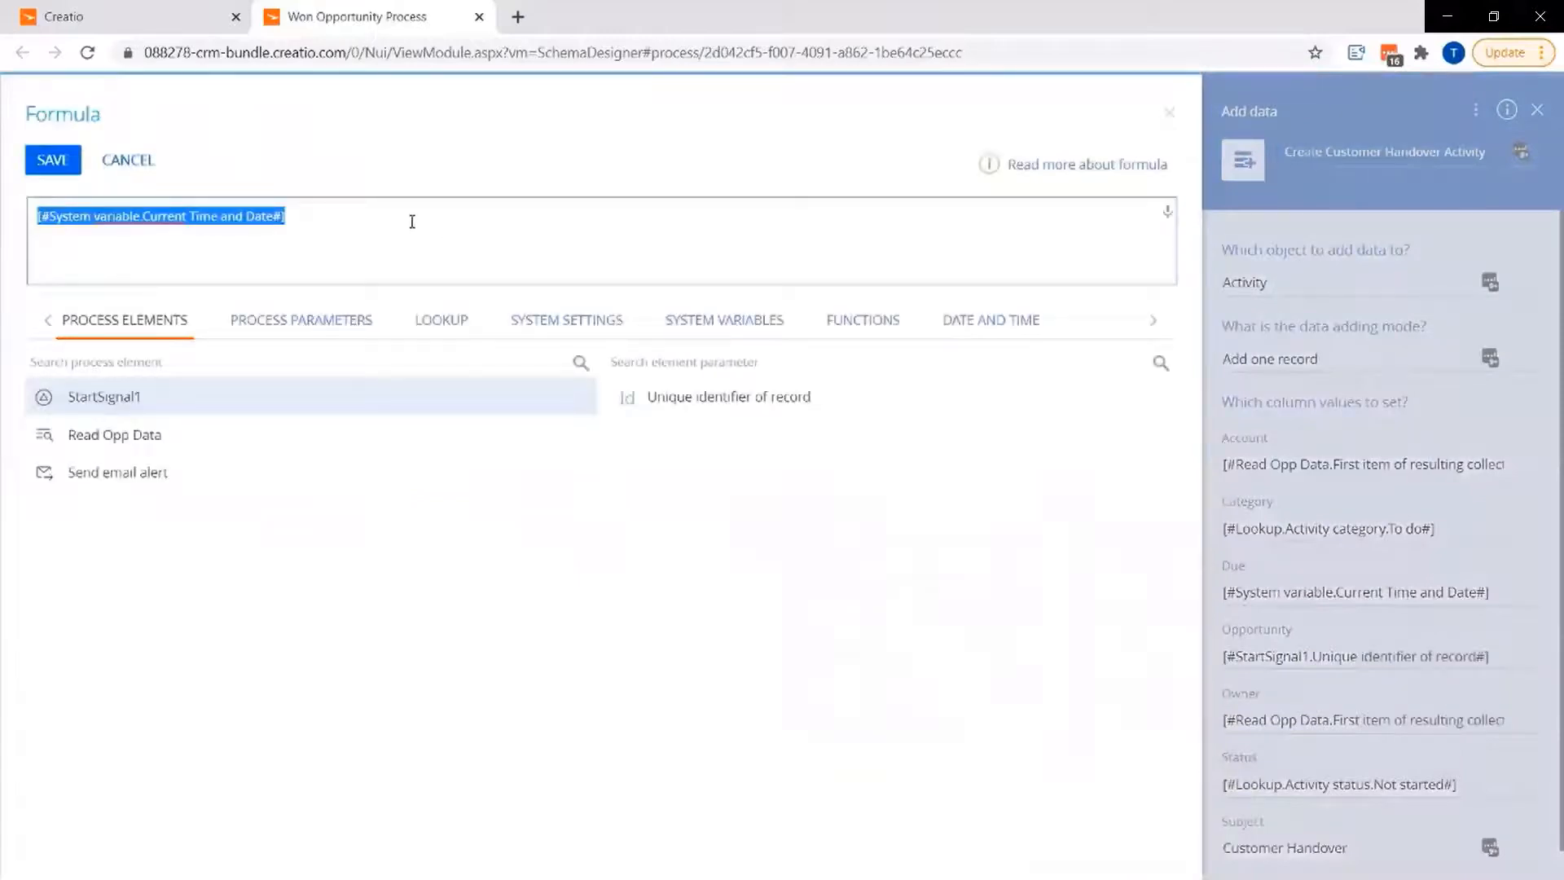
left_click(412, 222)
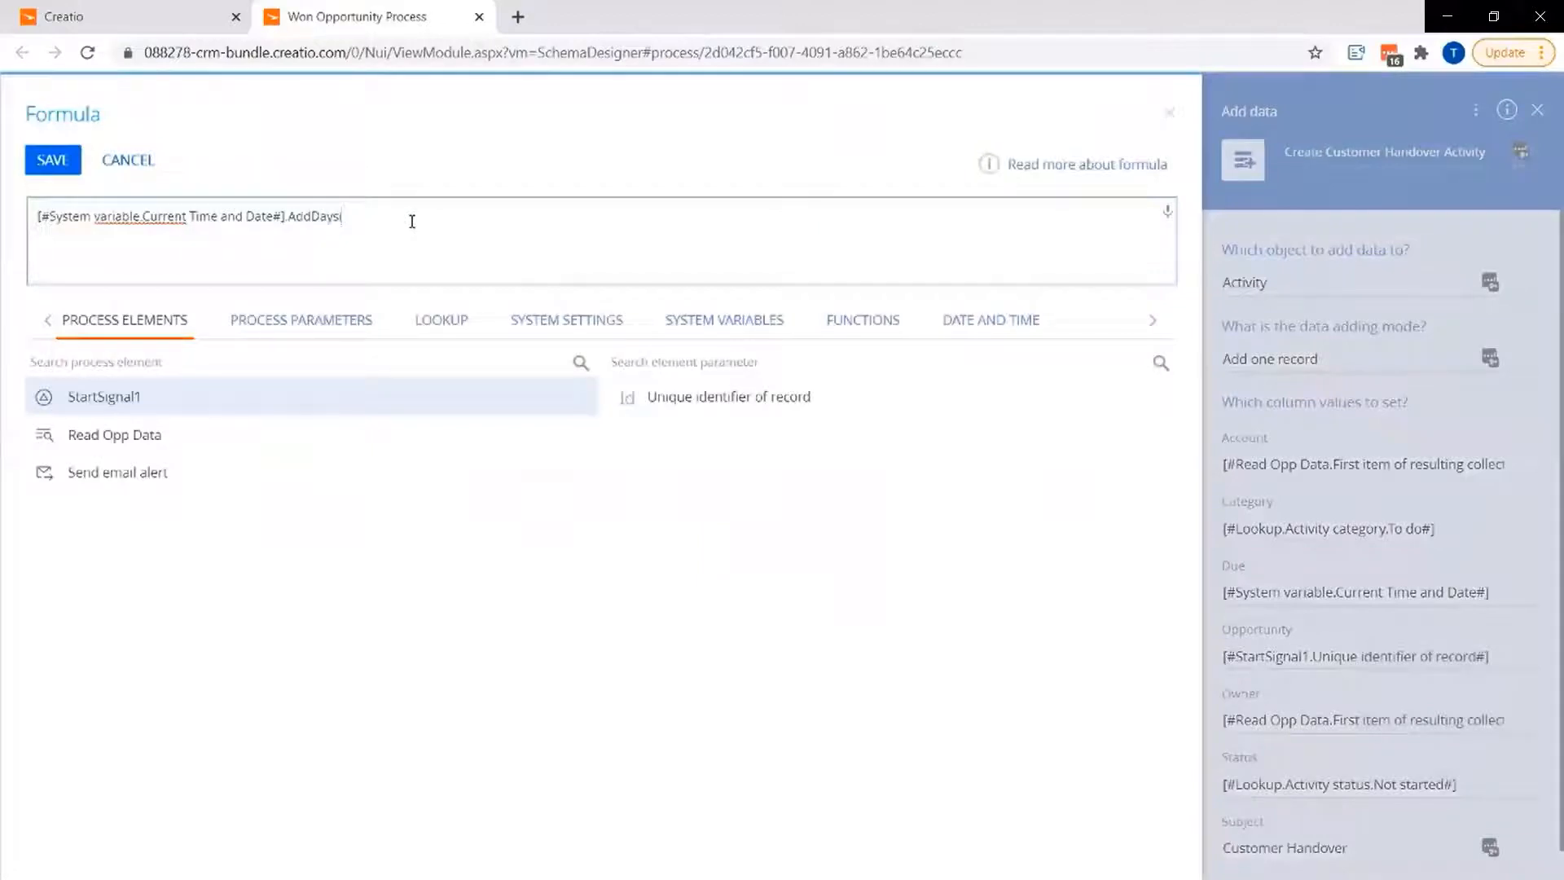
left_click(51, 161)
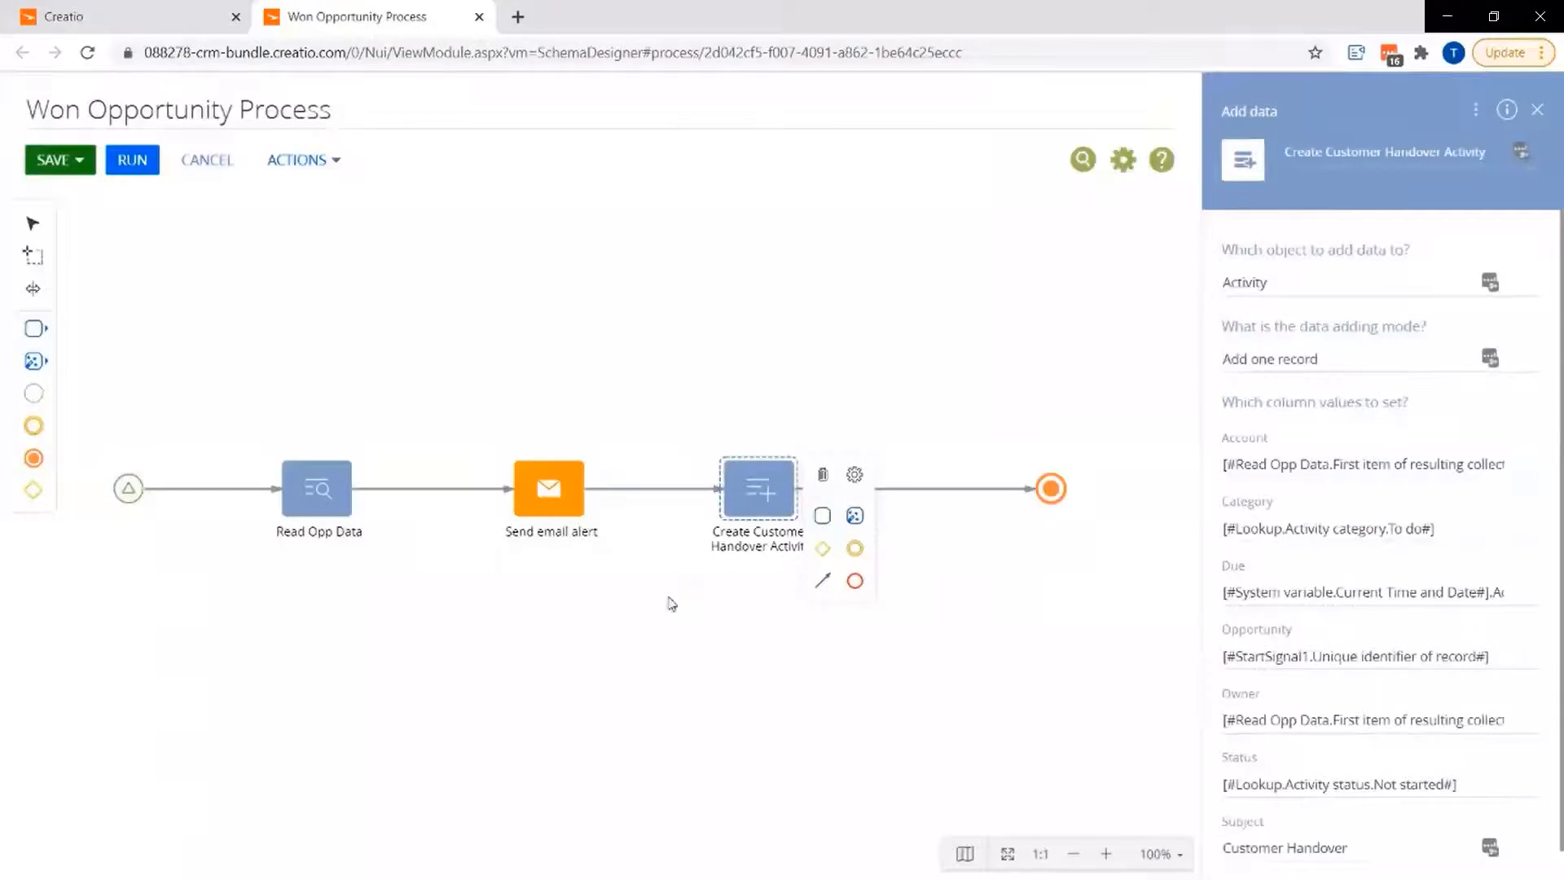
- Convert the flow between Send email alert and Create Customer Handover Activity into a conditional flow named "New Customer"
left_click(665, 488)
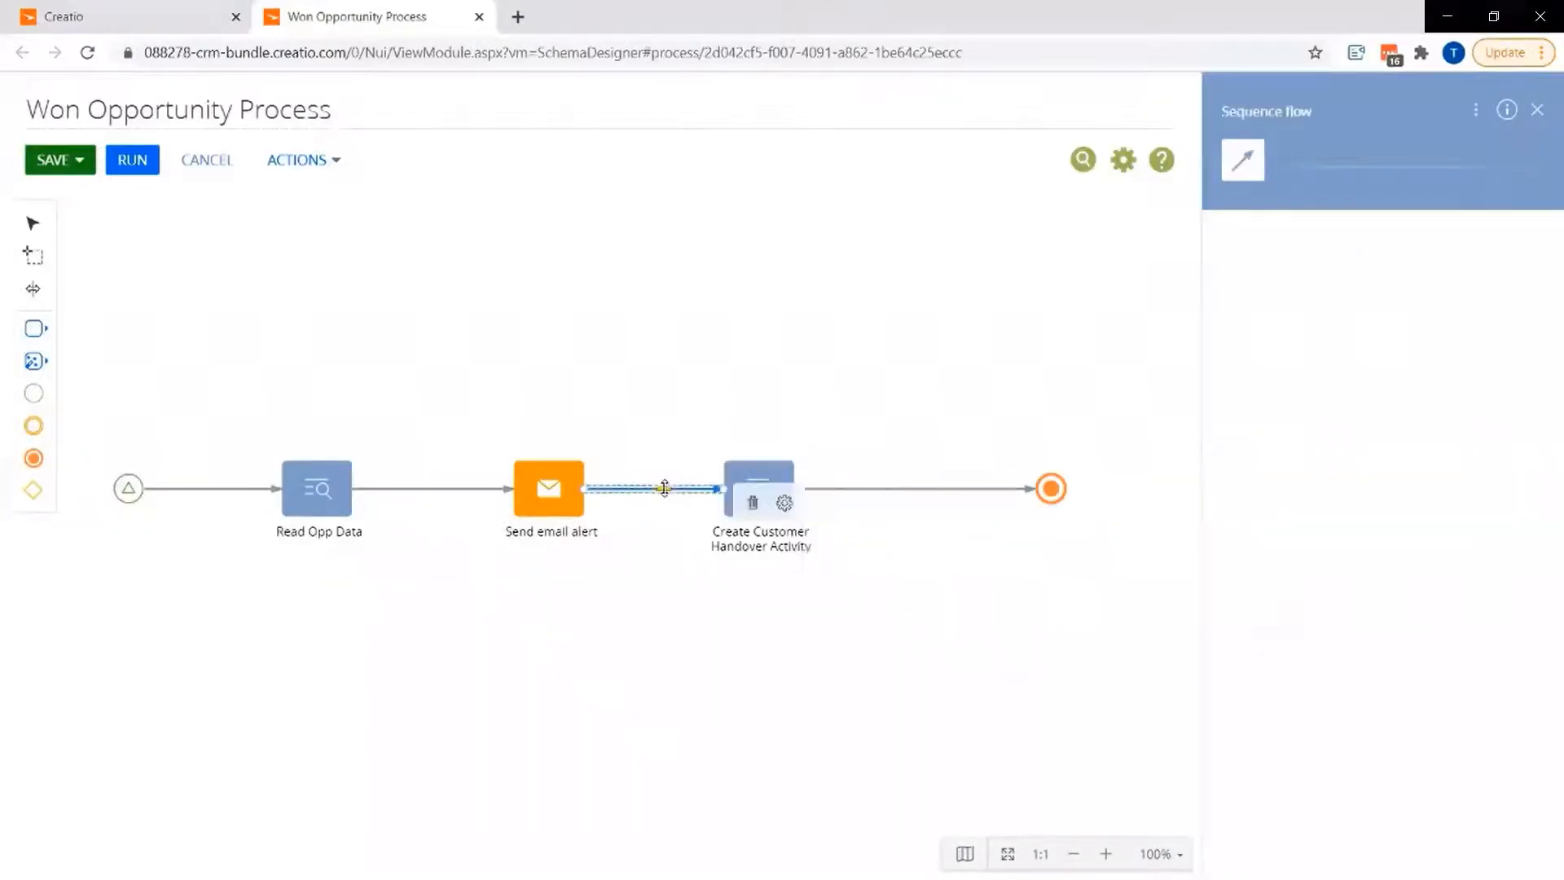
left_click(785, 503)
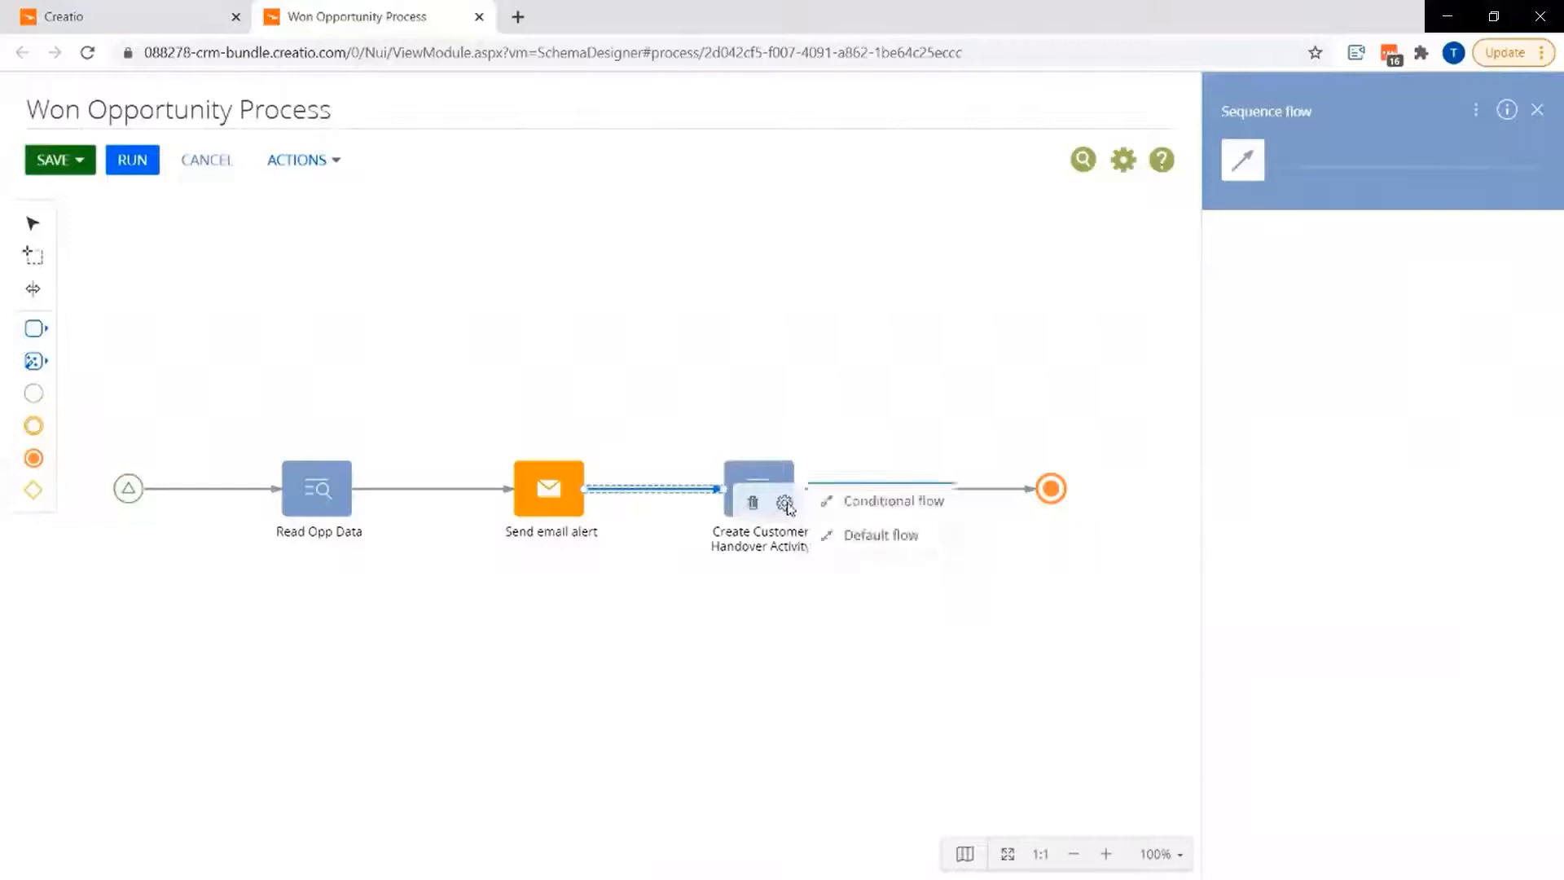
left_click(875, 511)
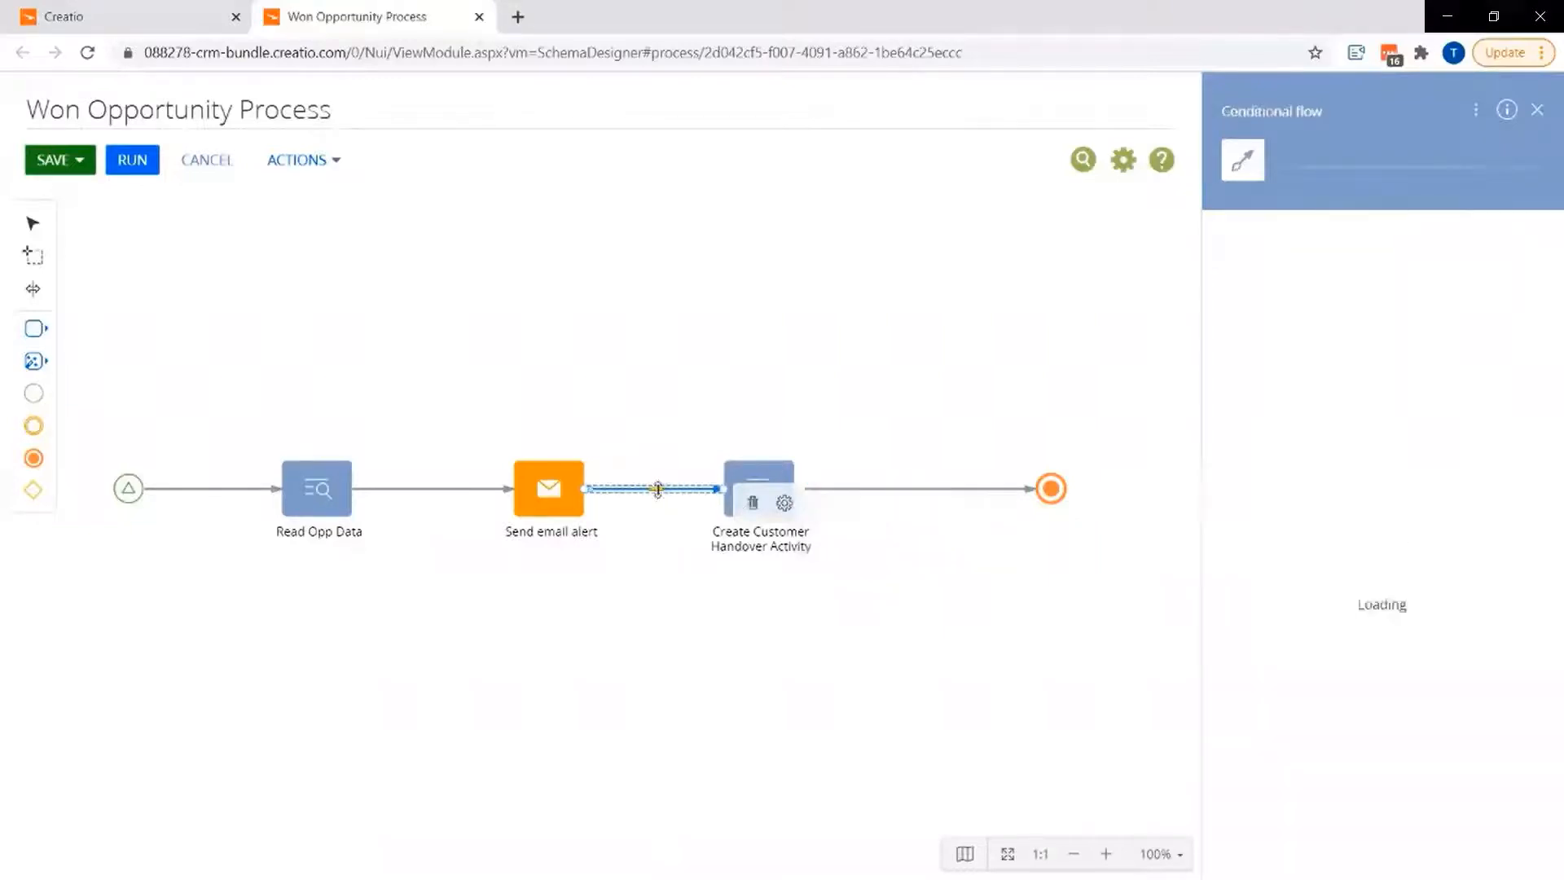
type("New Customer")
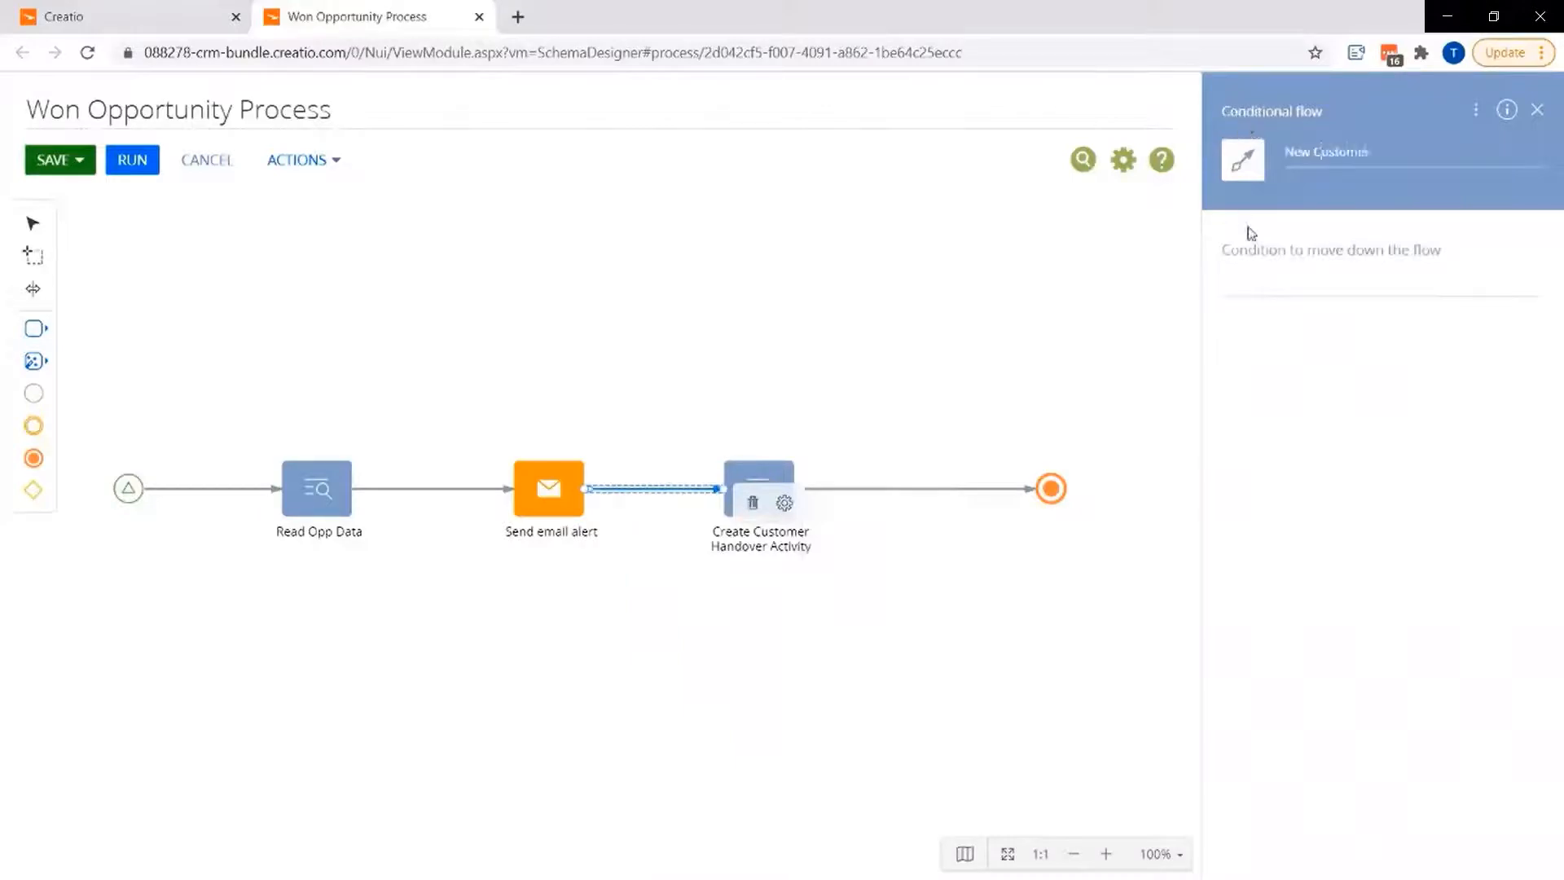
- Set the New Customer flow's condition to the New customer parameter of Read Opp Data and save the formula
left_click(1269, 297)
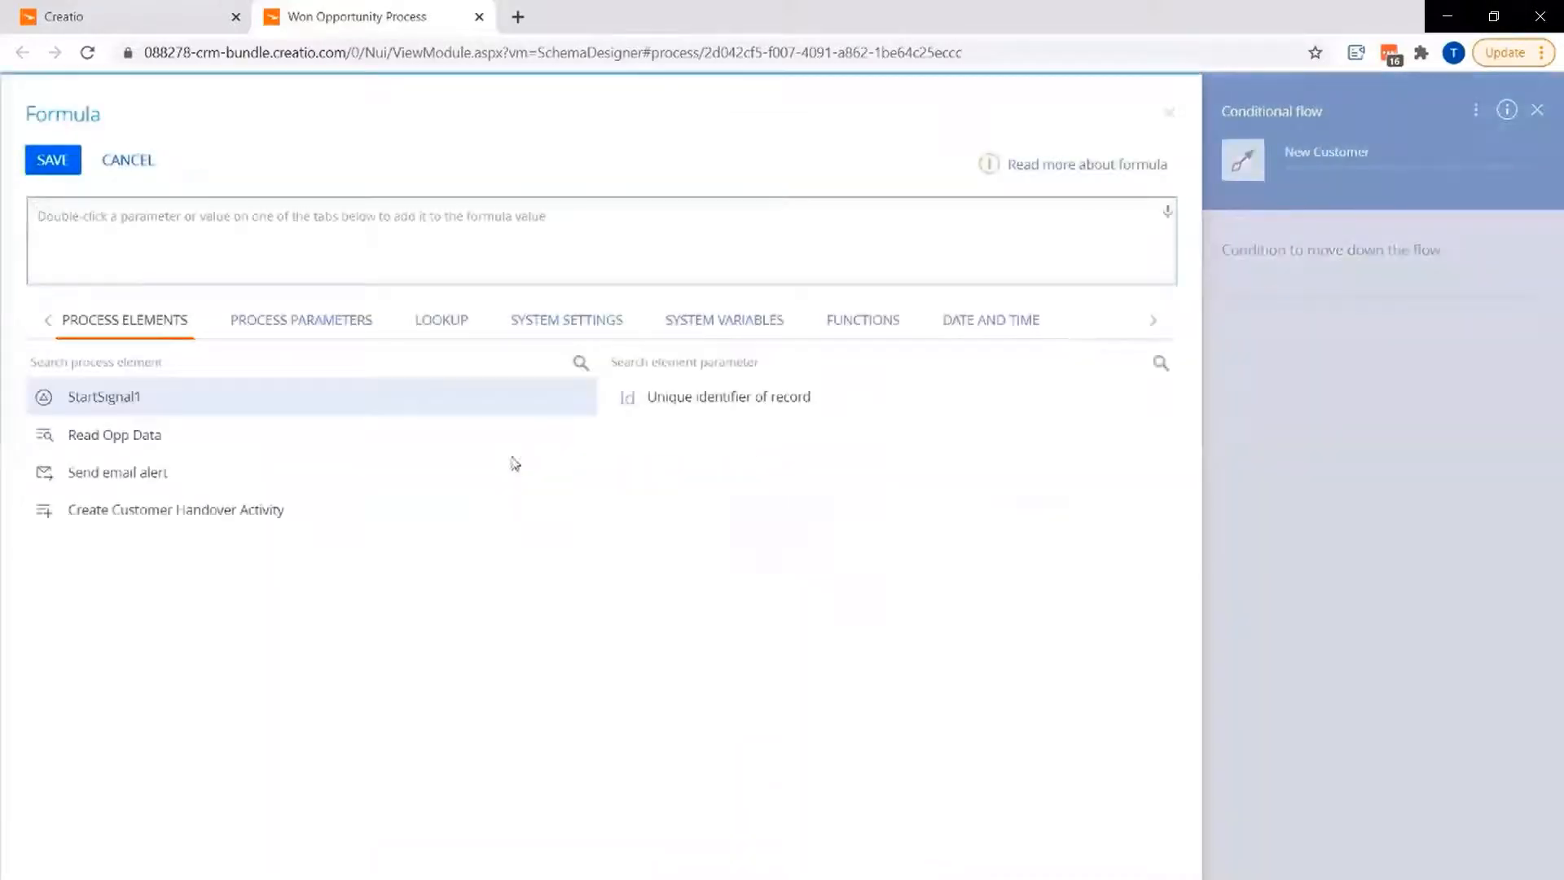
left_click(130, 438)
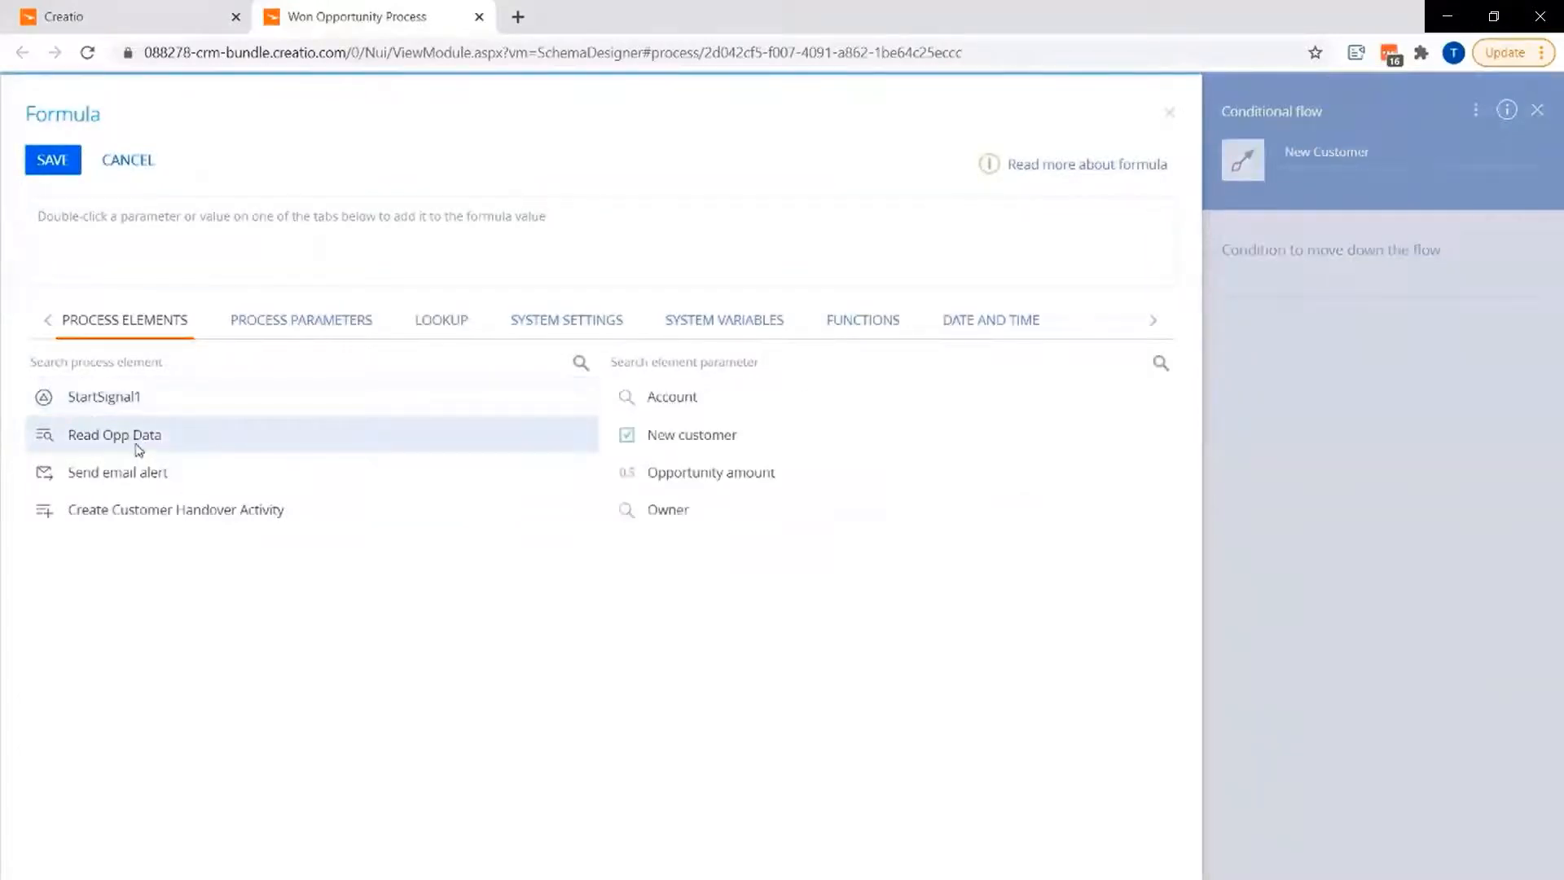
double_click(685, 438)
left_click(52, 161)
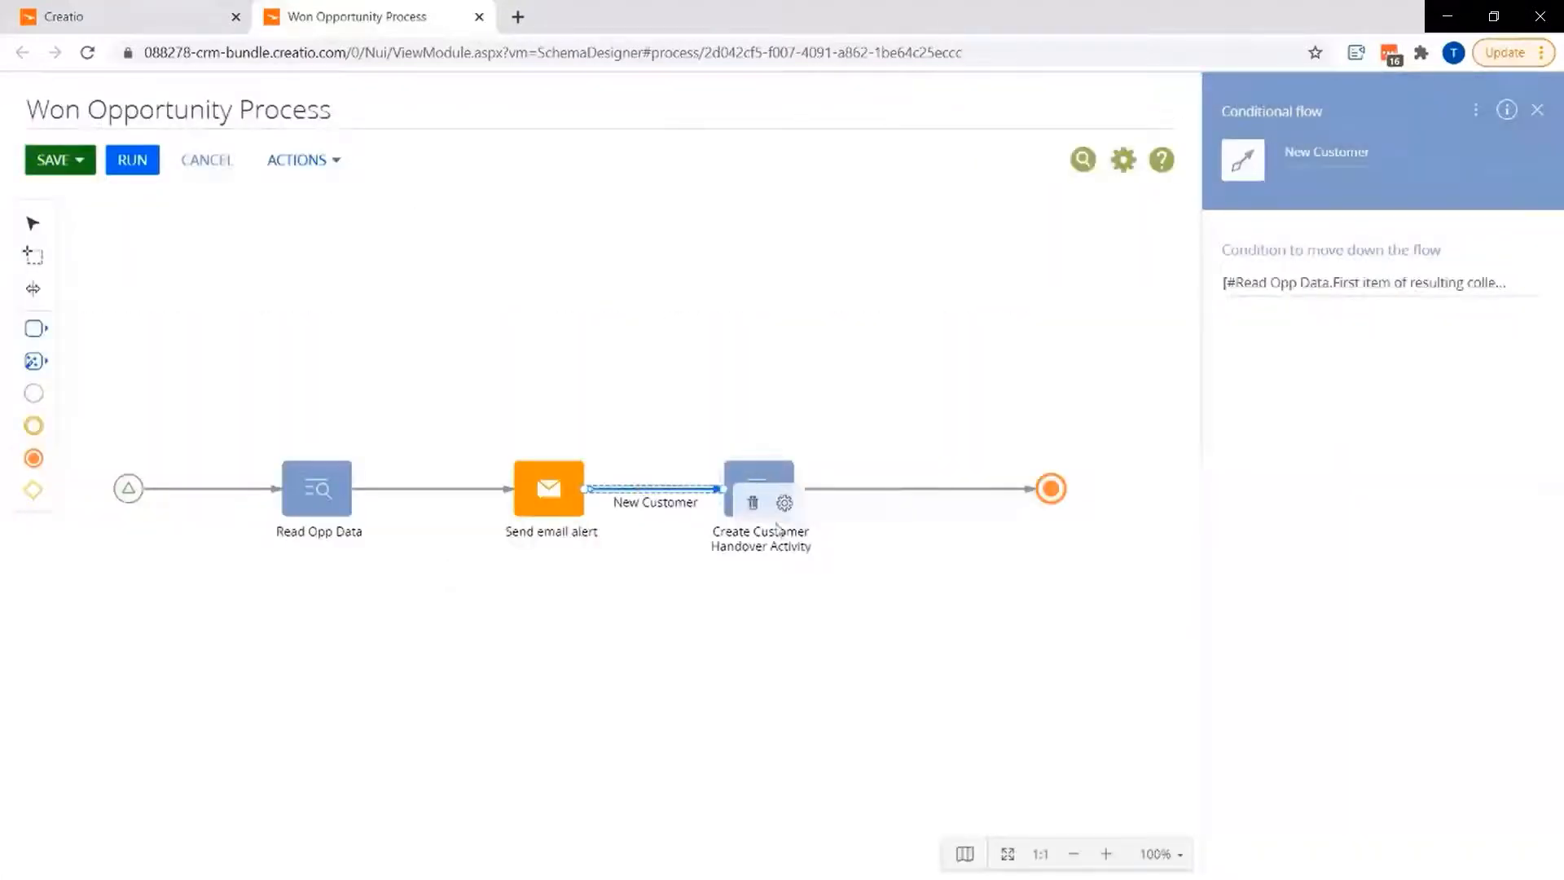
- Add a default flow from Send email alert to the end event, routed above Create Customer Handover Activity
left_click_drag(618, 581, 1045, 487)
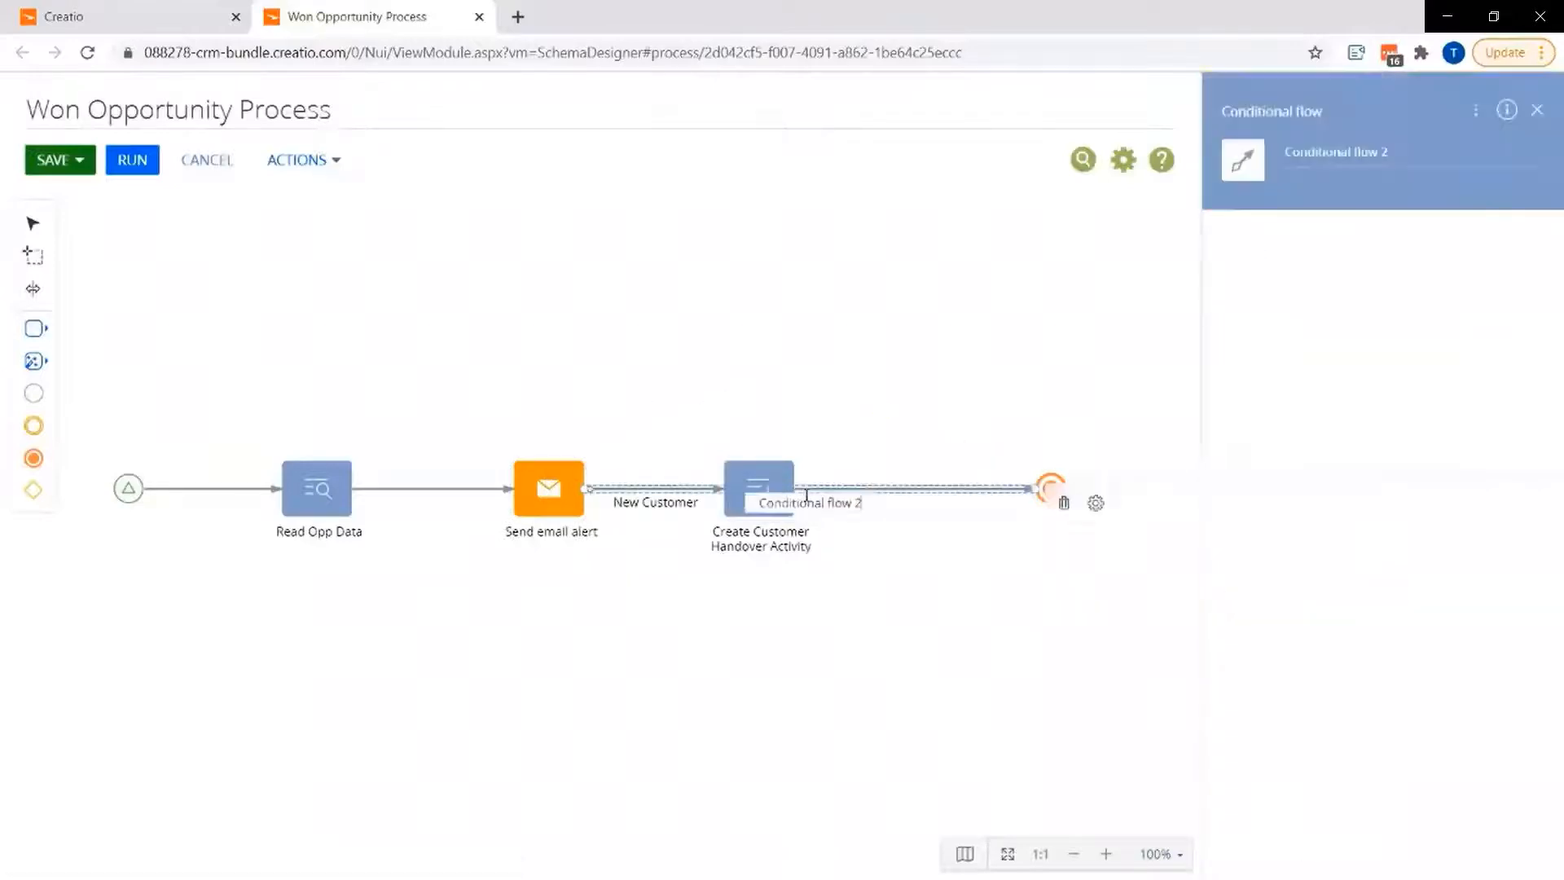
left_click_drag(817, 489, 800, 420)
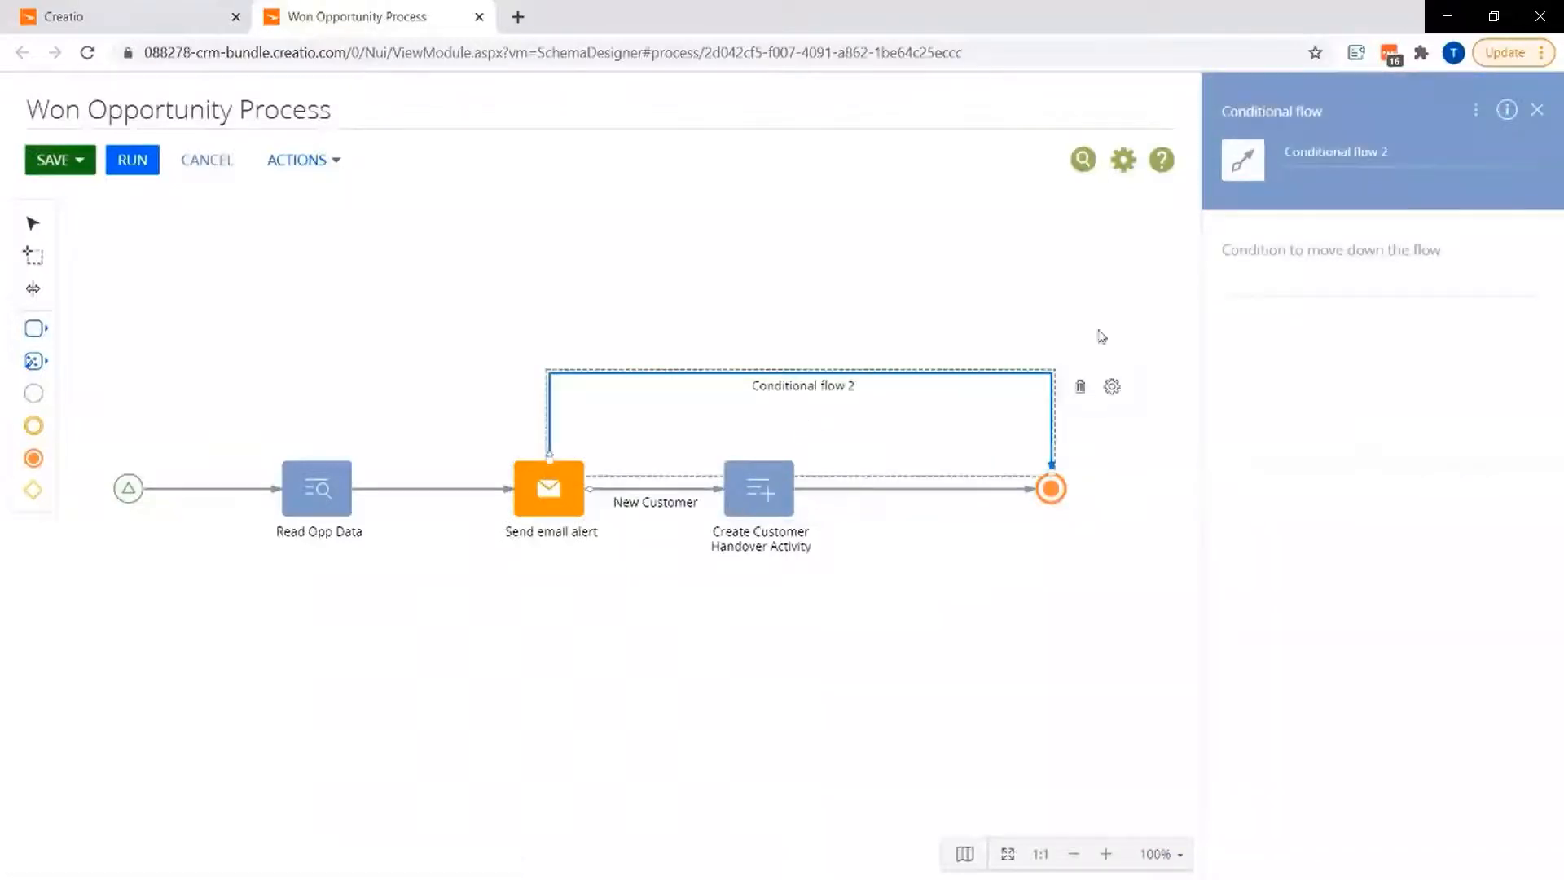
left_click(1112, 385)
left_click(1034, 439)
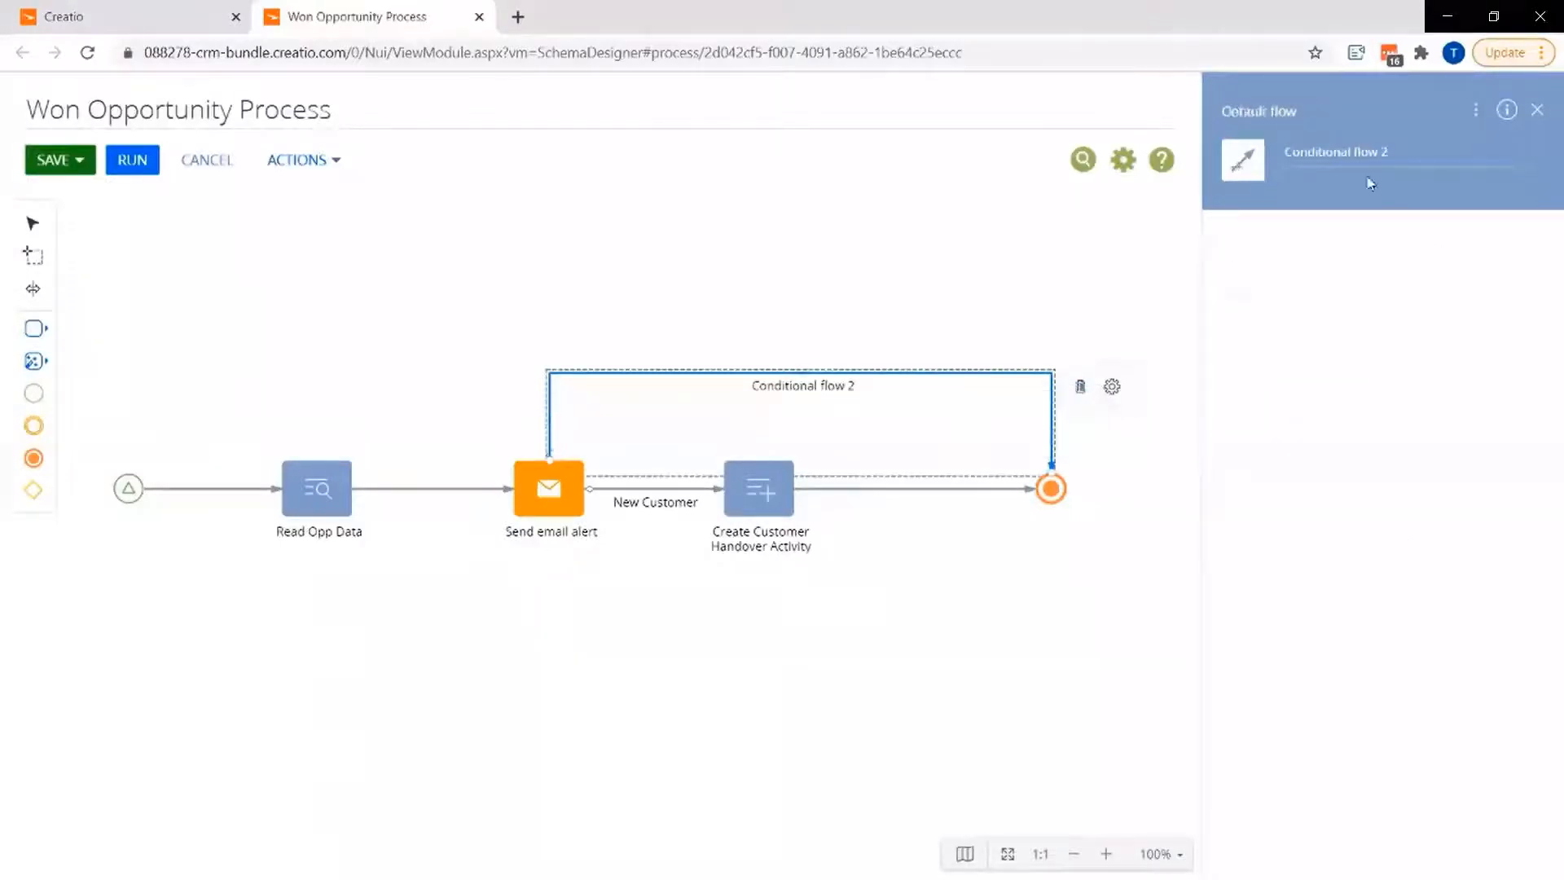
- Name the flow that bypasses the handover activity "default"
key("ctrl+a")
type("def")
left_click(1104, 626)
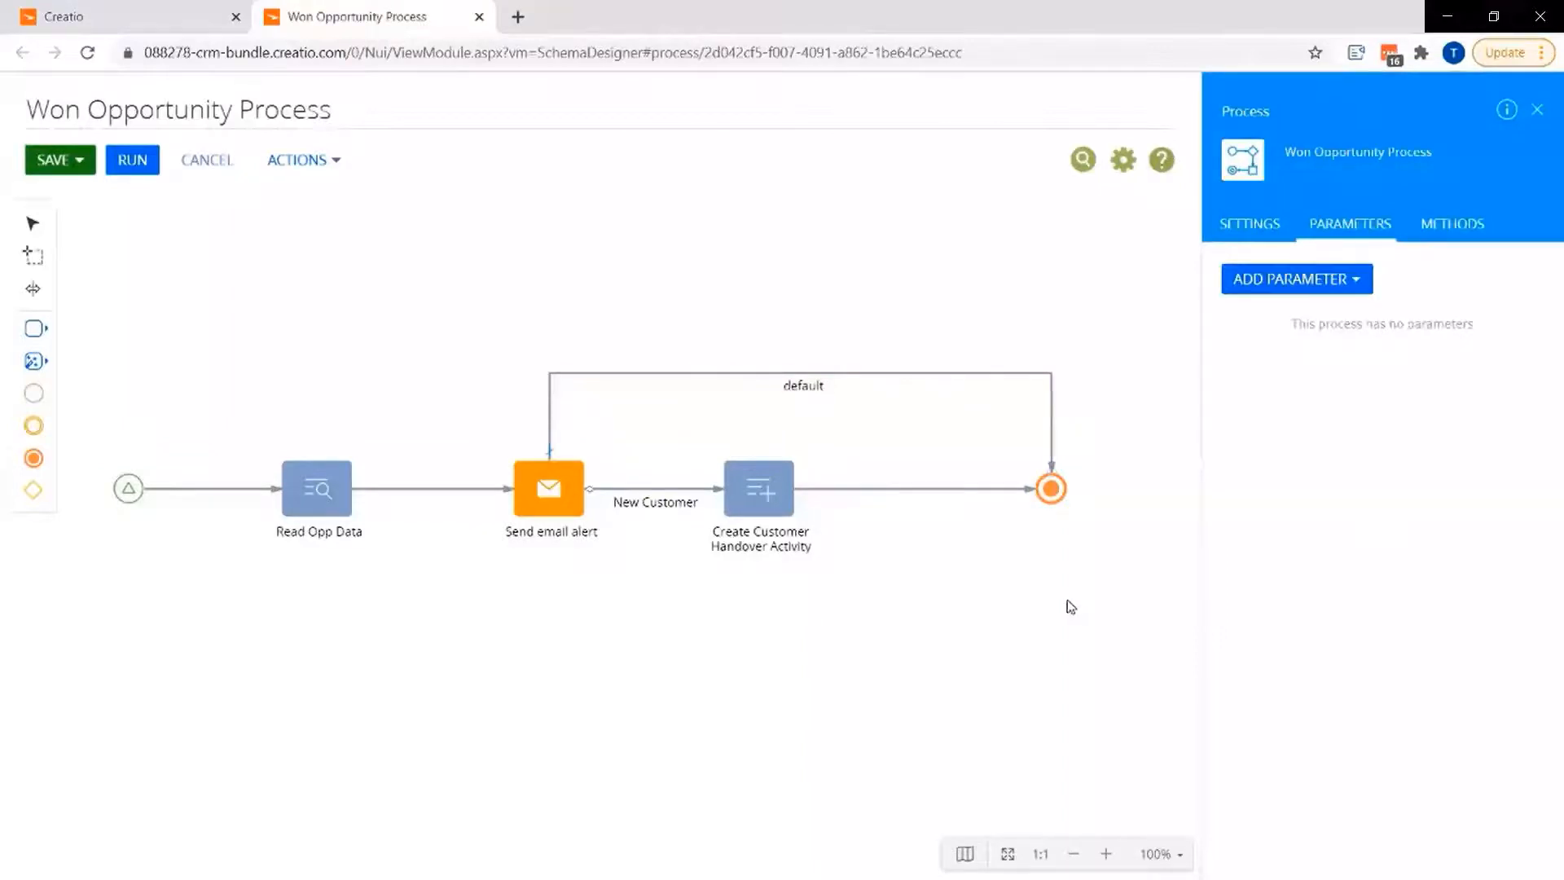
- Insert a Modify data element named "Update Account Type" before the end event and set its object to Account
left_click(33, 360)
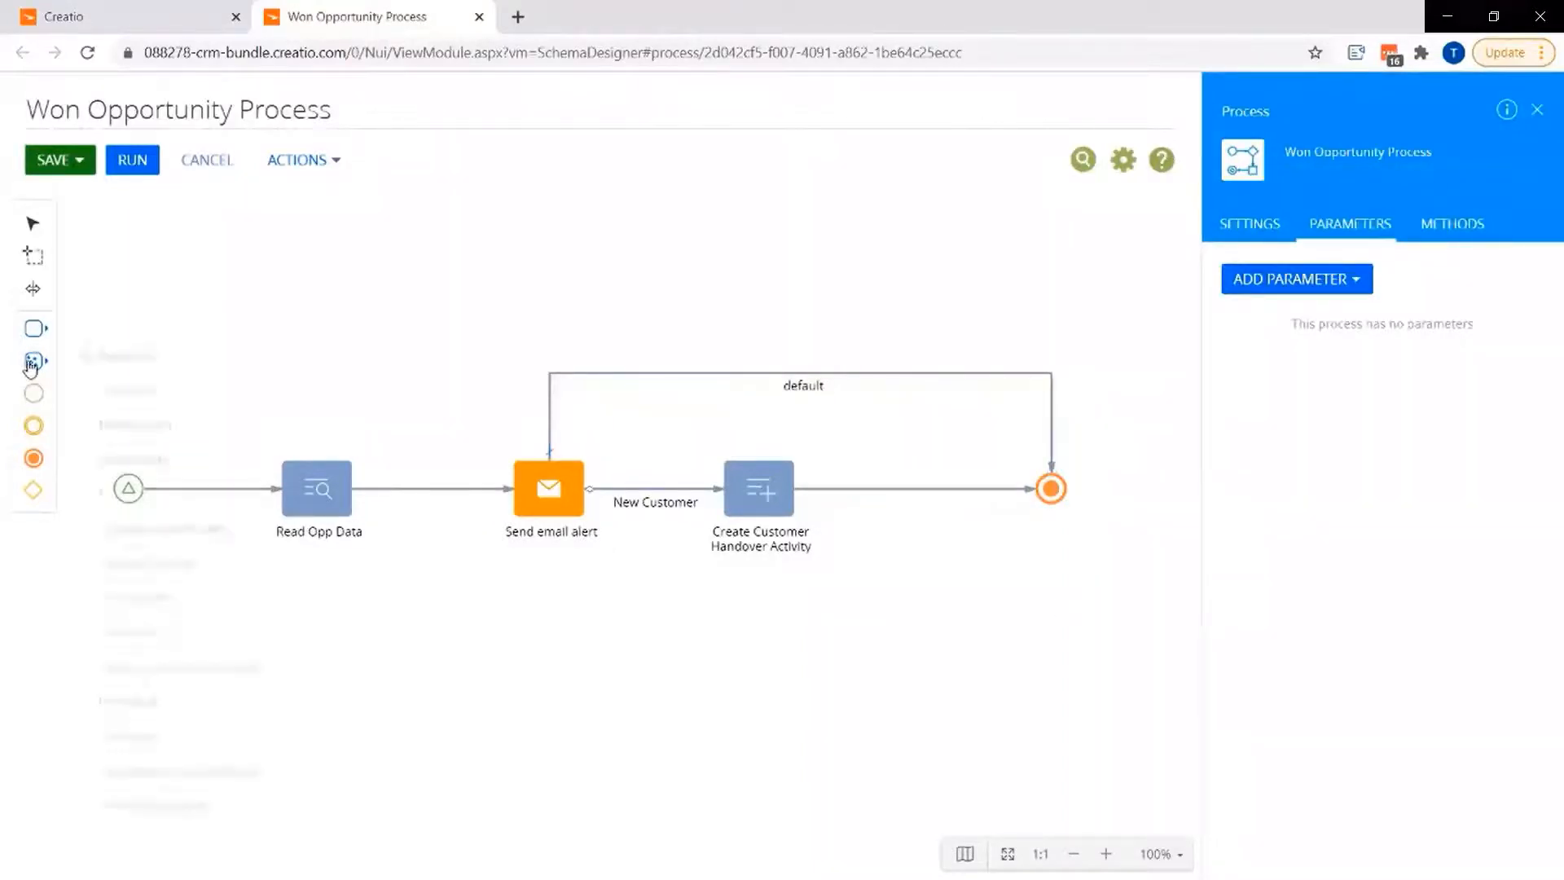
left_click_drag(152, 418, 930, 489)
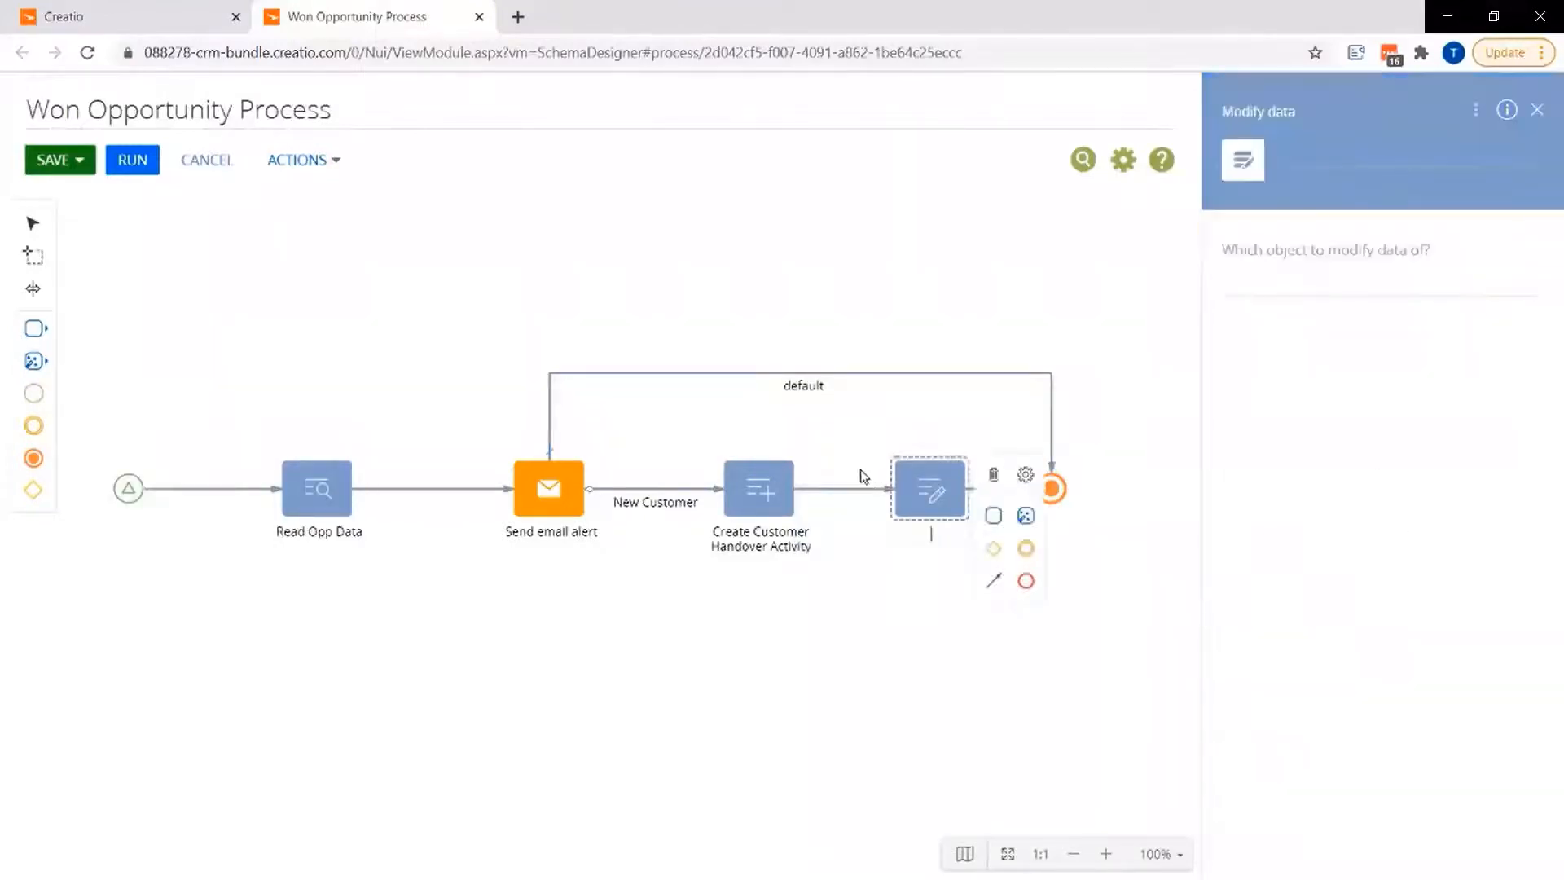
type("Update Account Type")
left_click(1265, 282)
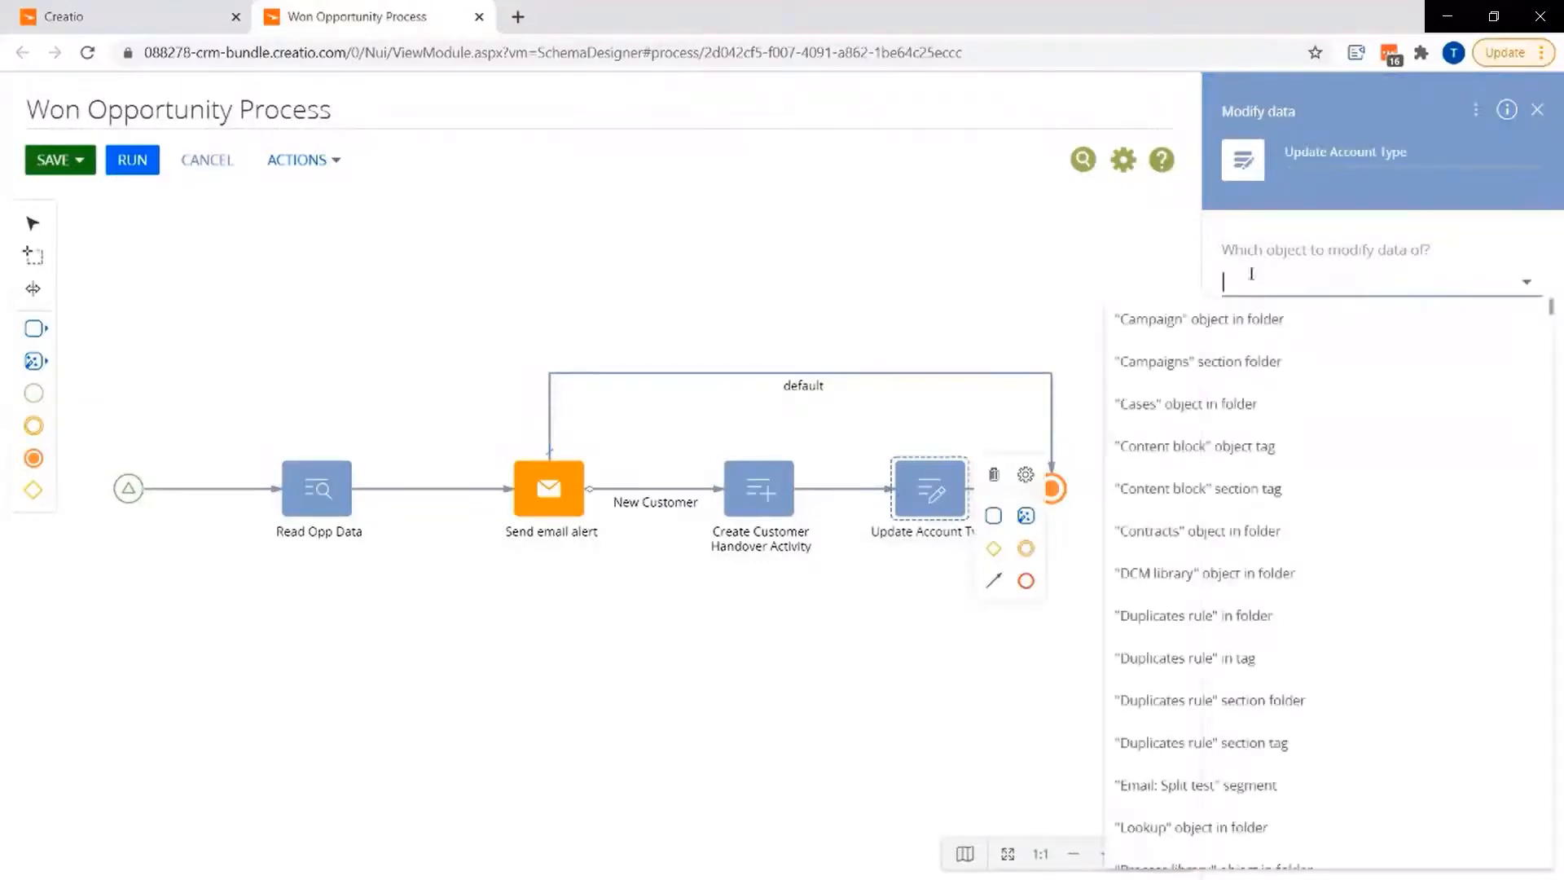
type("acc")
left_click(1252, 318)
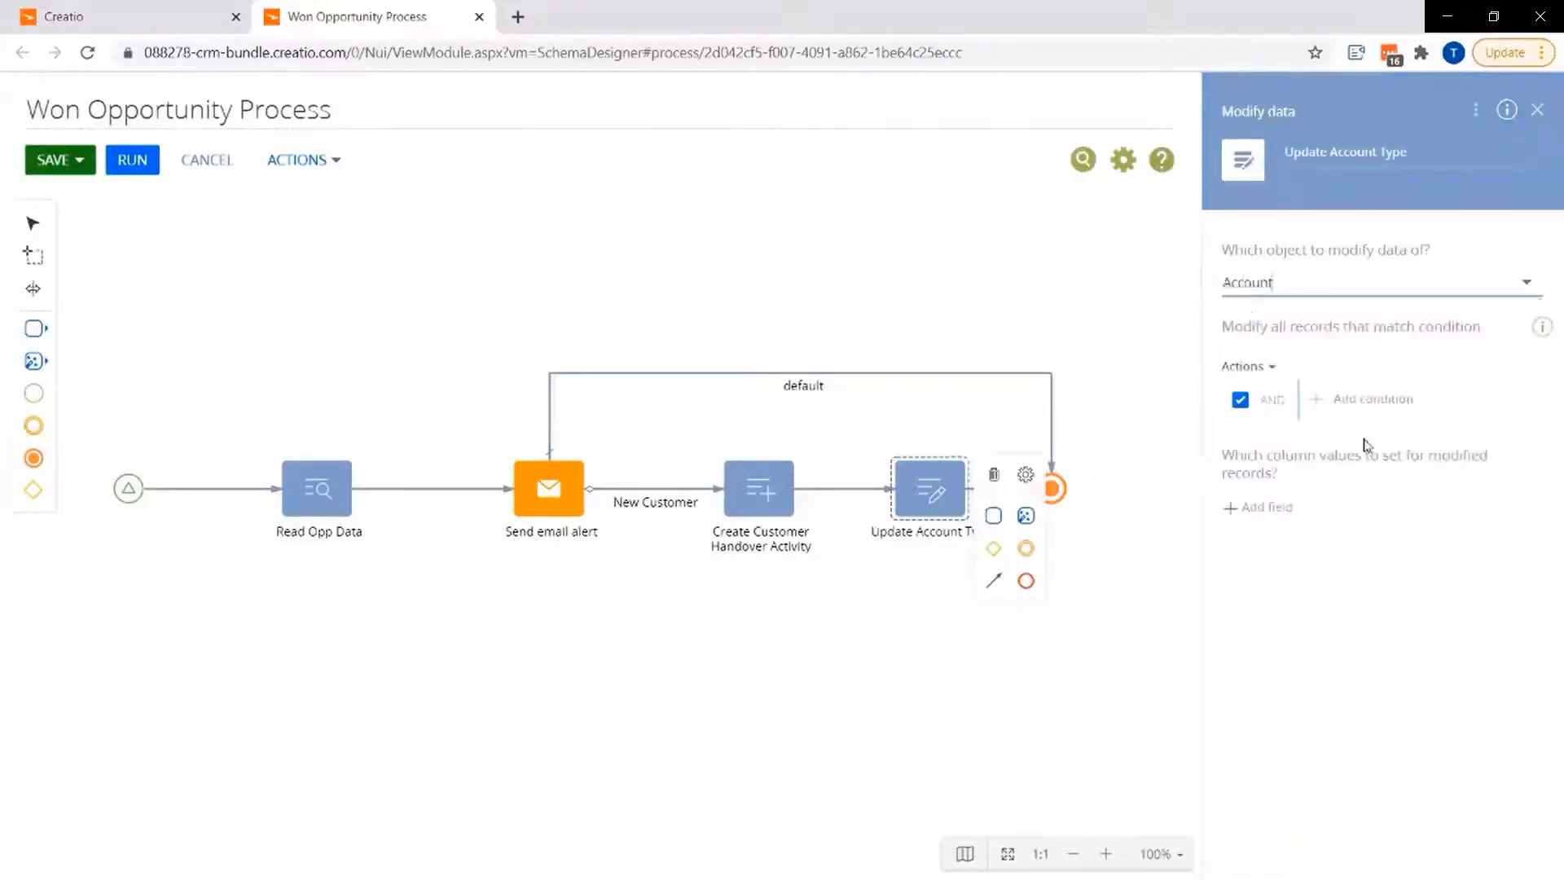
- Add a filter condition comparing the account's Id with the Account parameter from Read Opp Data's first resulting item
left_click(1382, 400)
type("id")
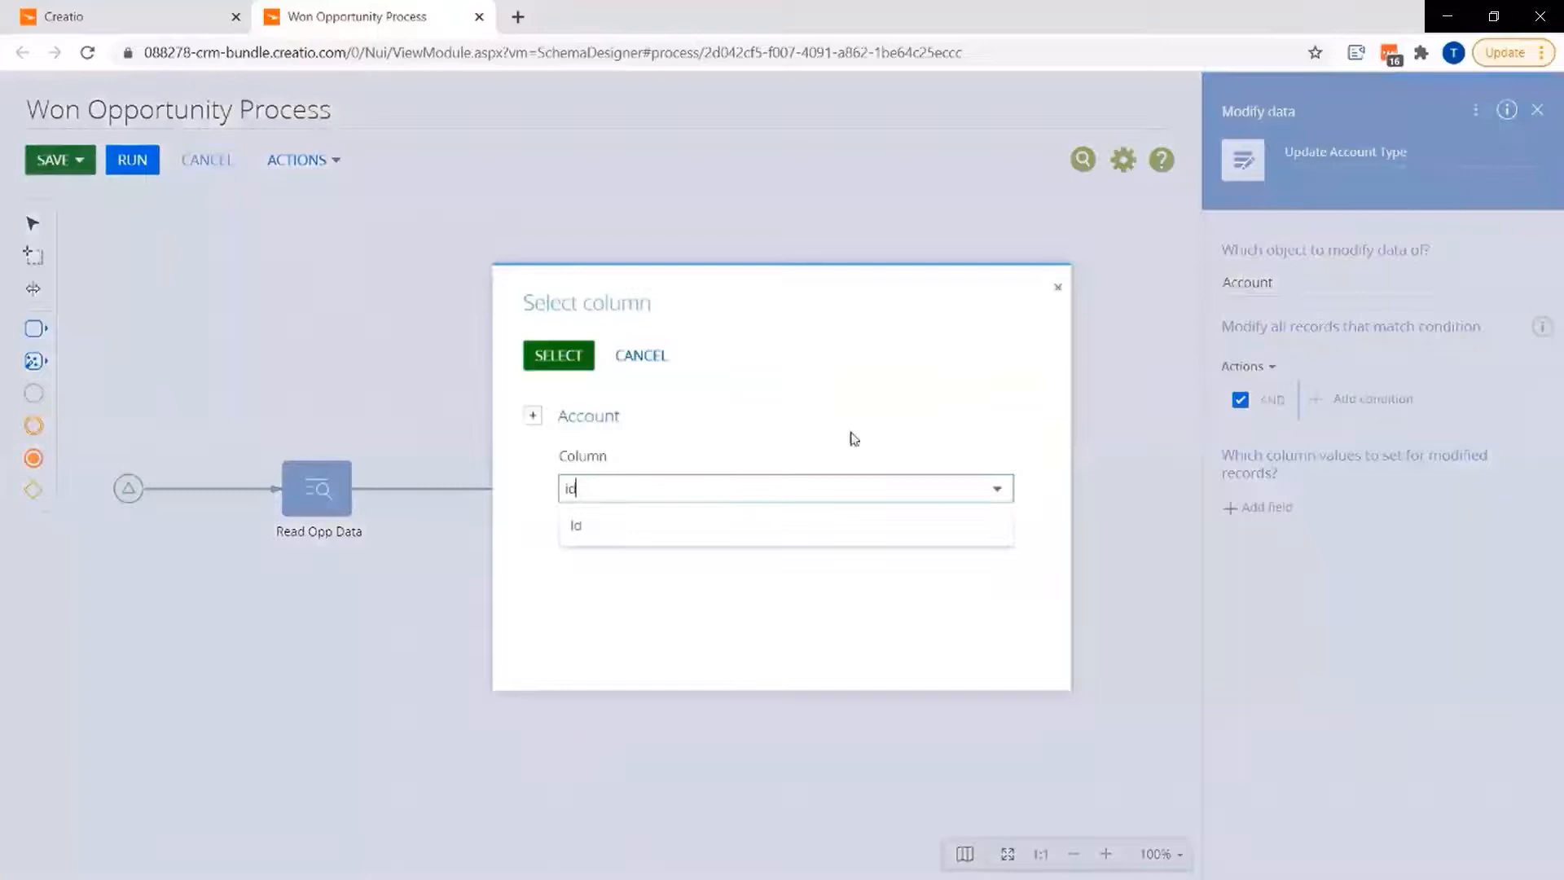
left_click(600, 542)
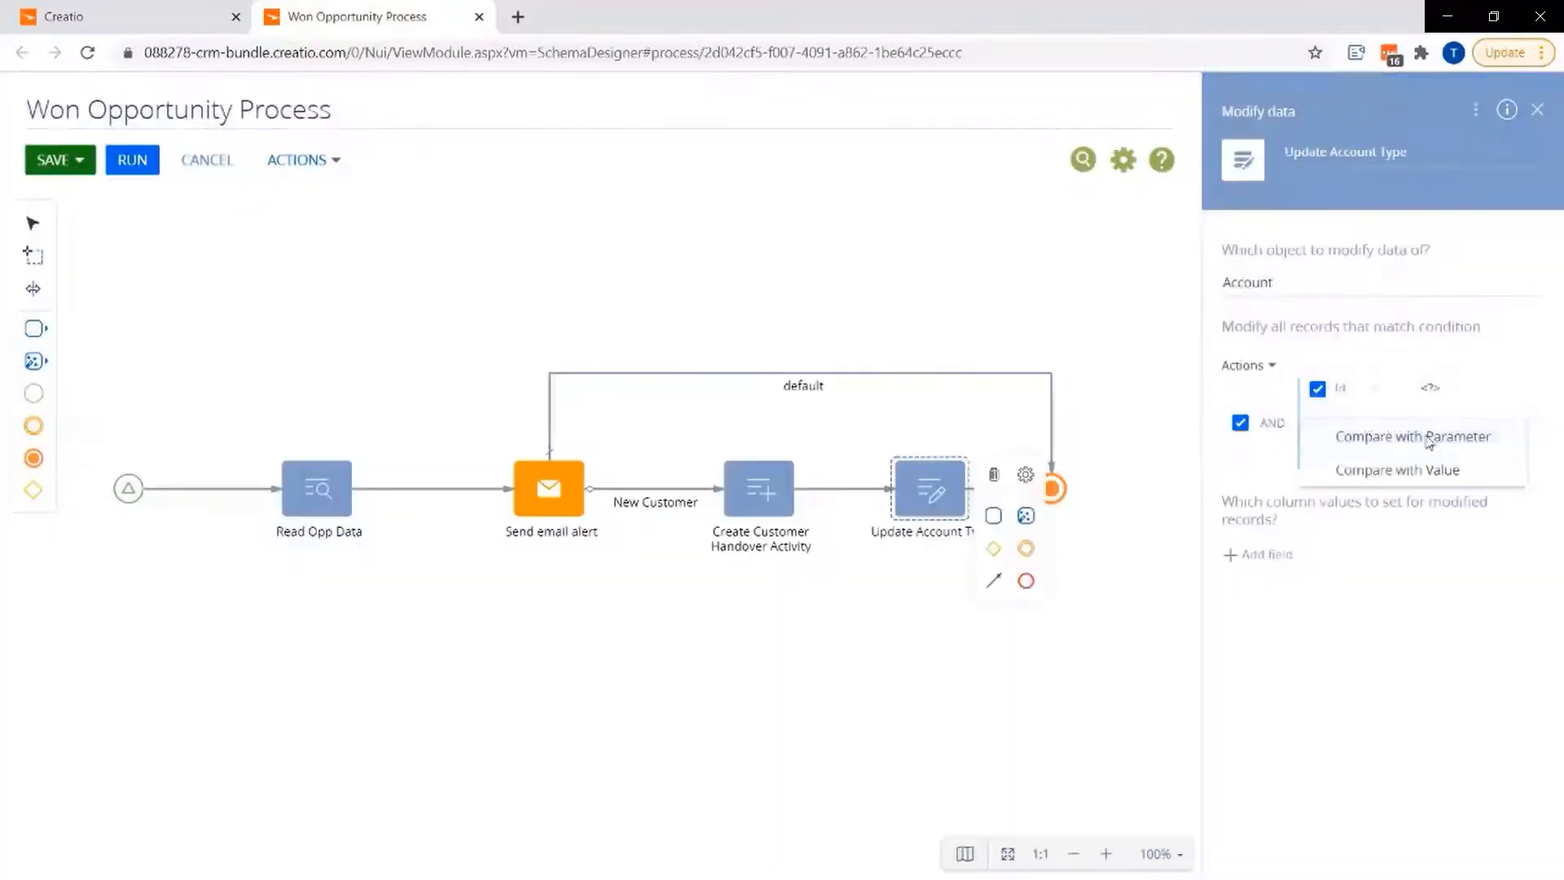
left_click(1354, 435)
left_click(130, 339)
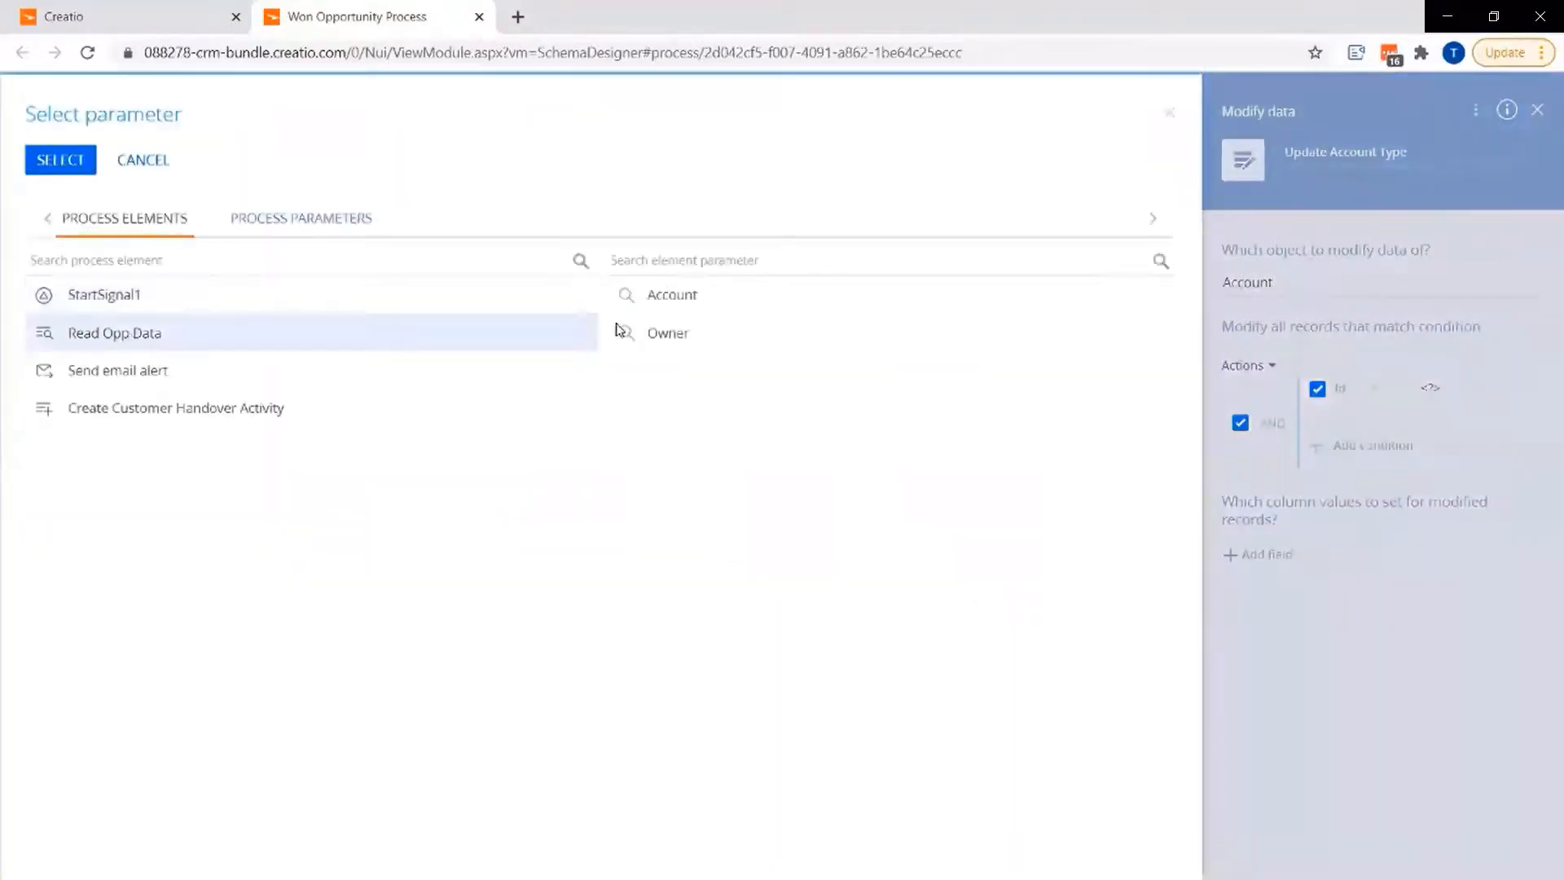
double_click(684, 303)
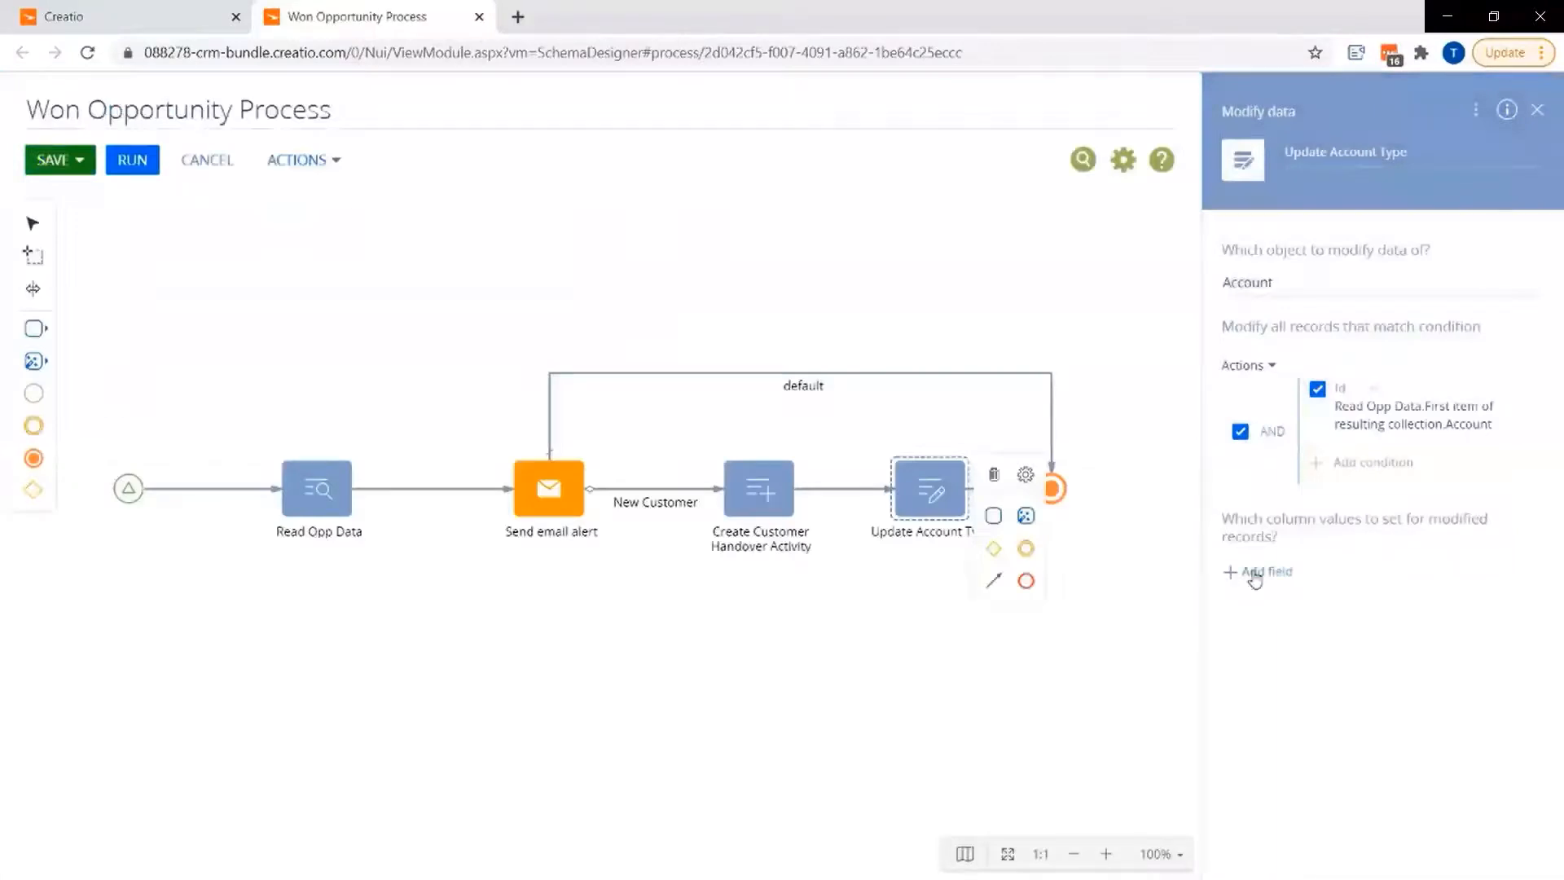
- Add the Type column to the values set for modified accounts and choose a lookup value for it
left_click(1255, 572)
key("Return")
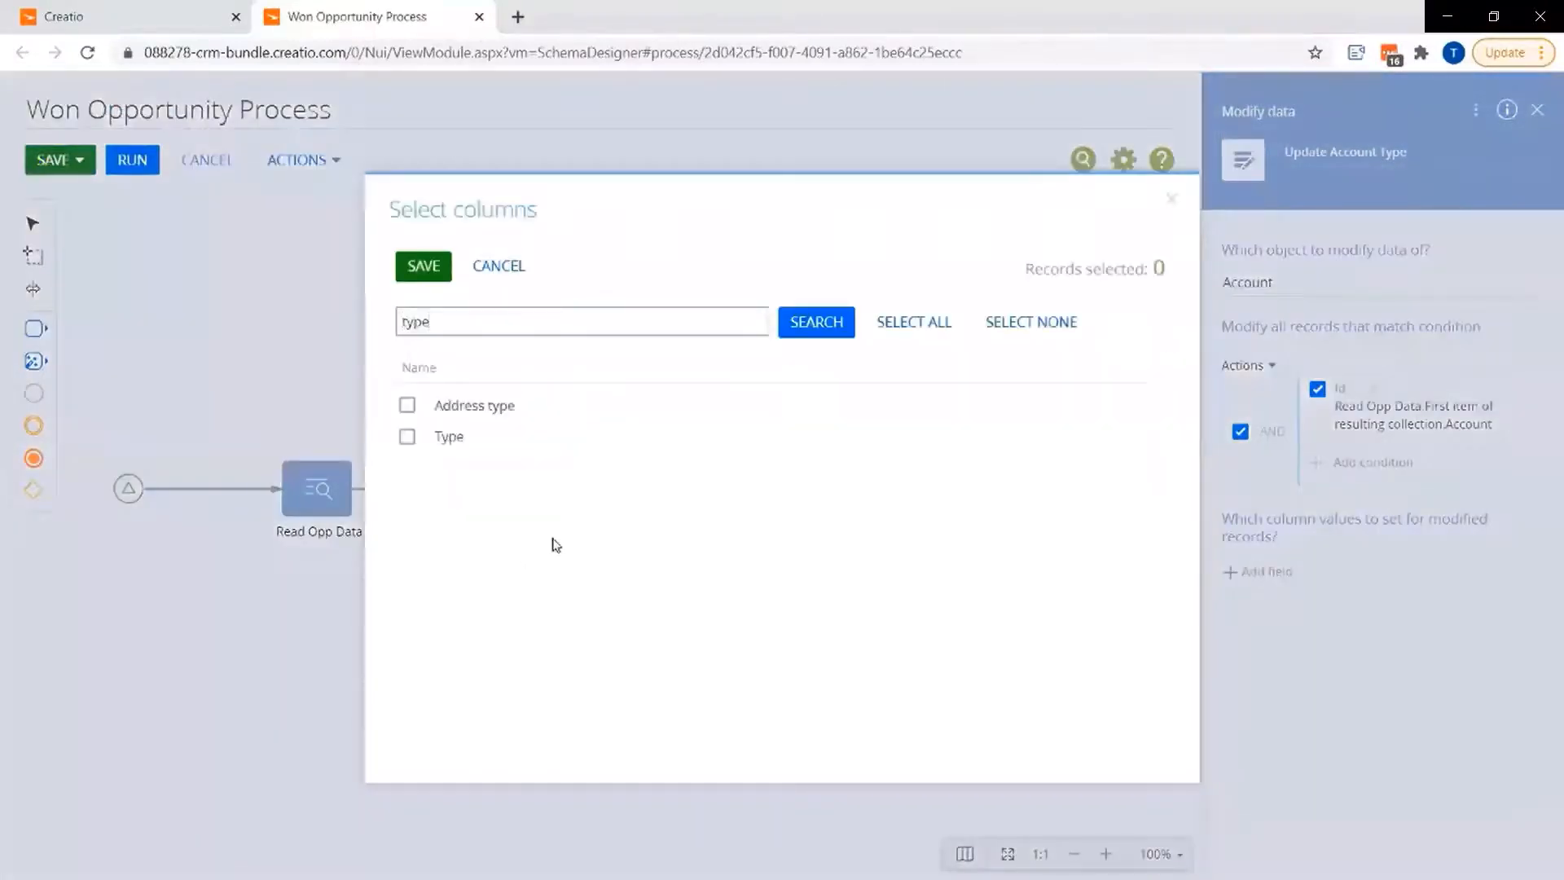
left_click(429, 439)
left_click(411, 267)
left_click(1521, 601)
left_click(1342, 660)
double_click(73, 405)
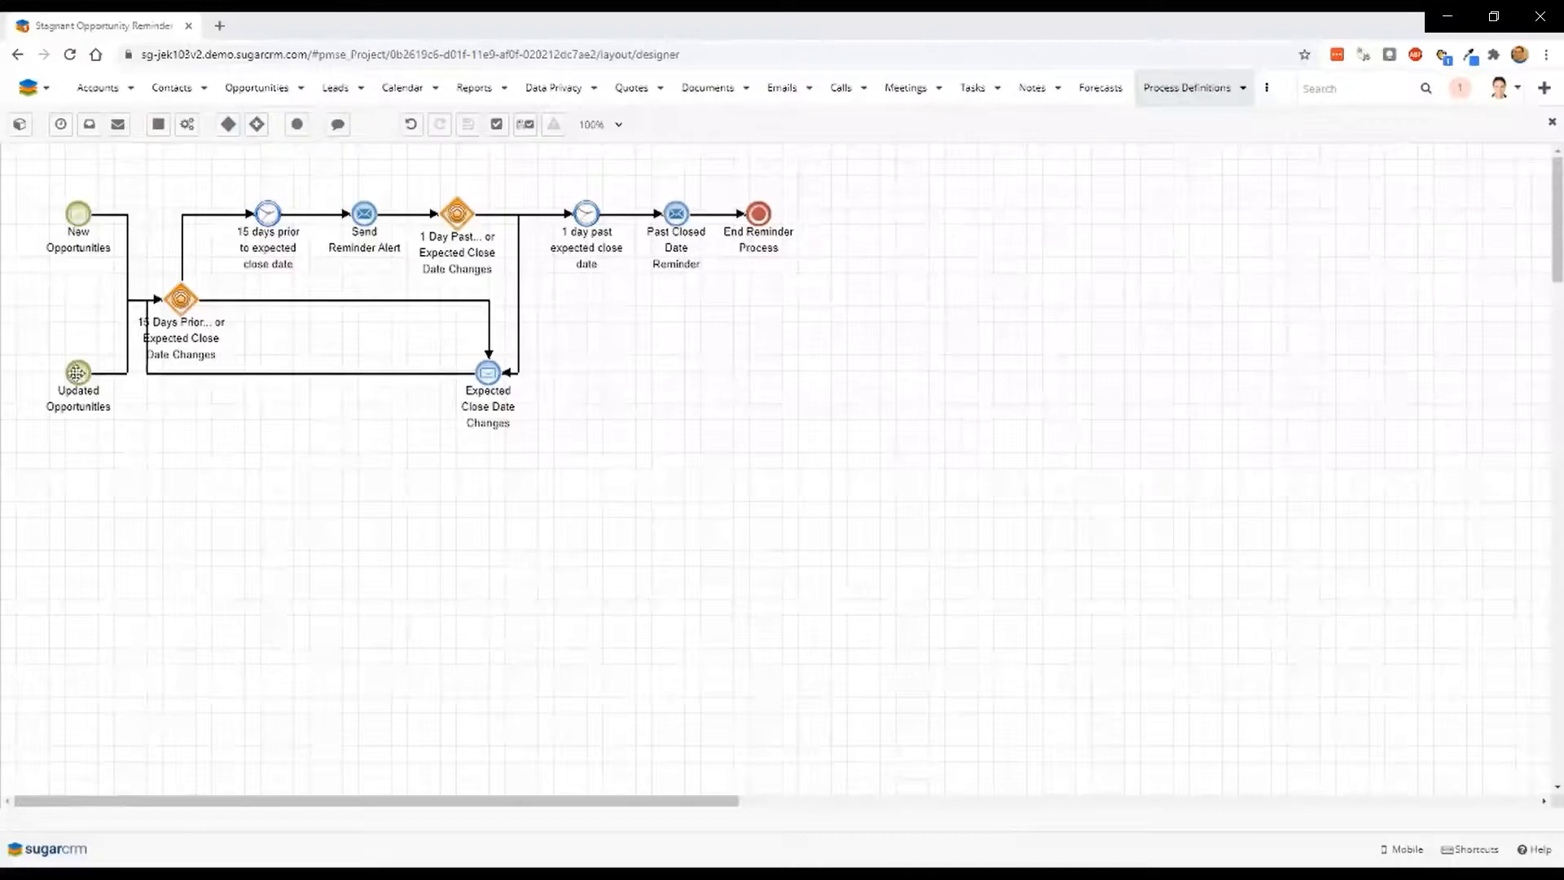
- In SugarCRM's Stagnant Opportunity Reminder process, review the Updated Opportunities event's module, record scope and criteria
right_click(78, 373)
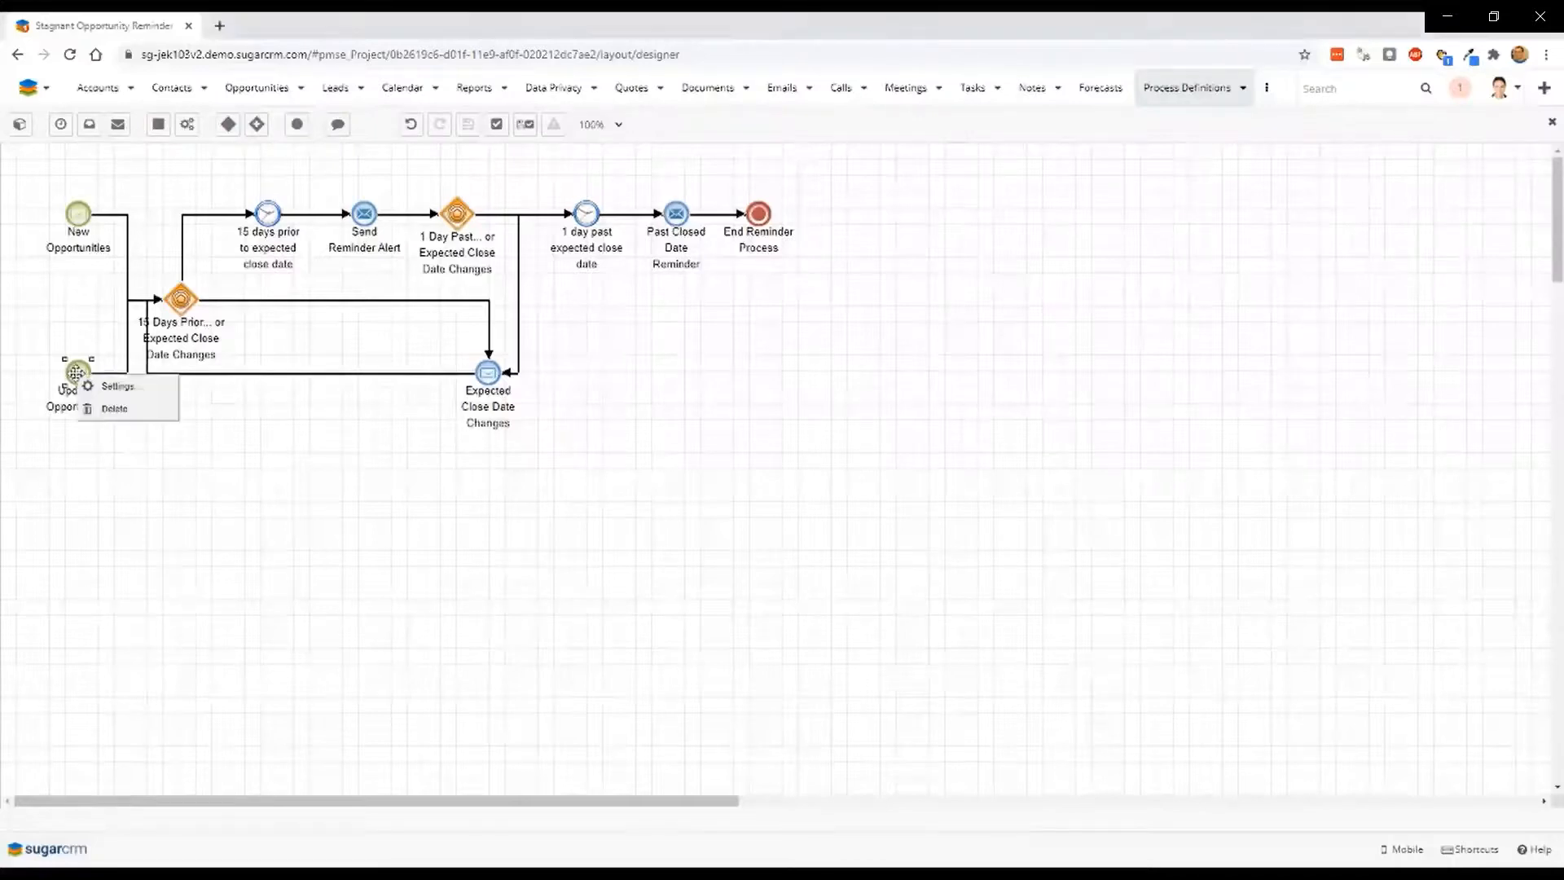
left_click(117, 389)
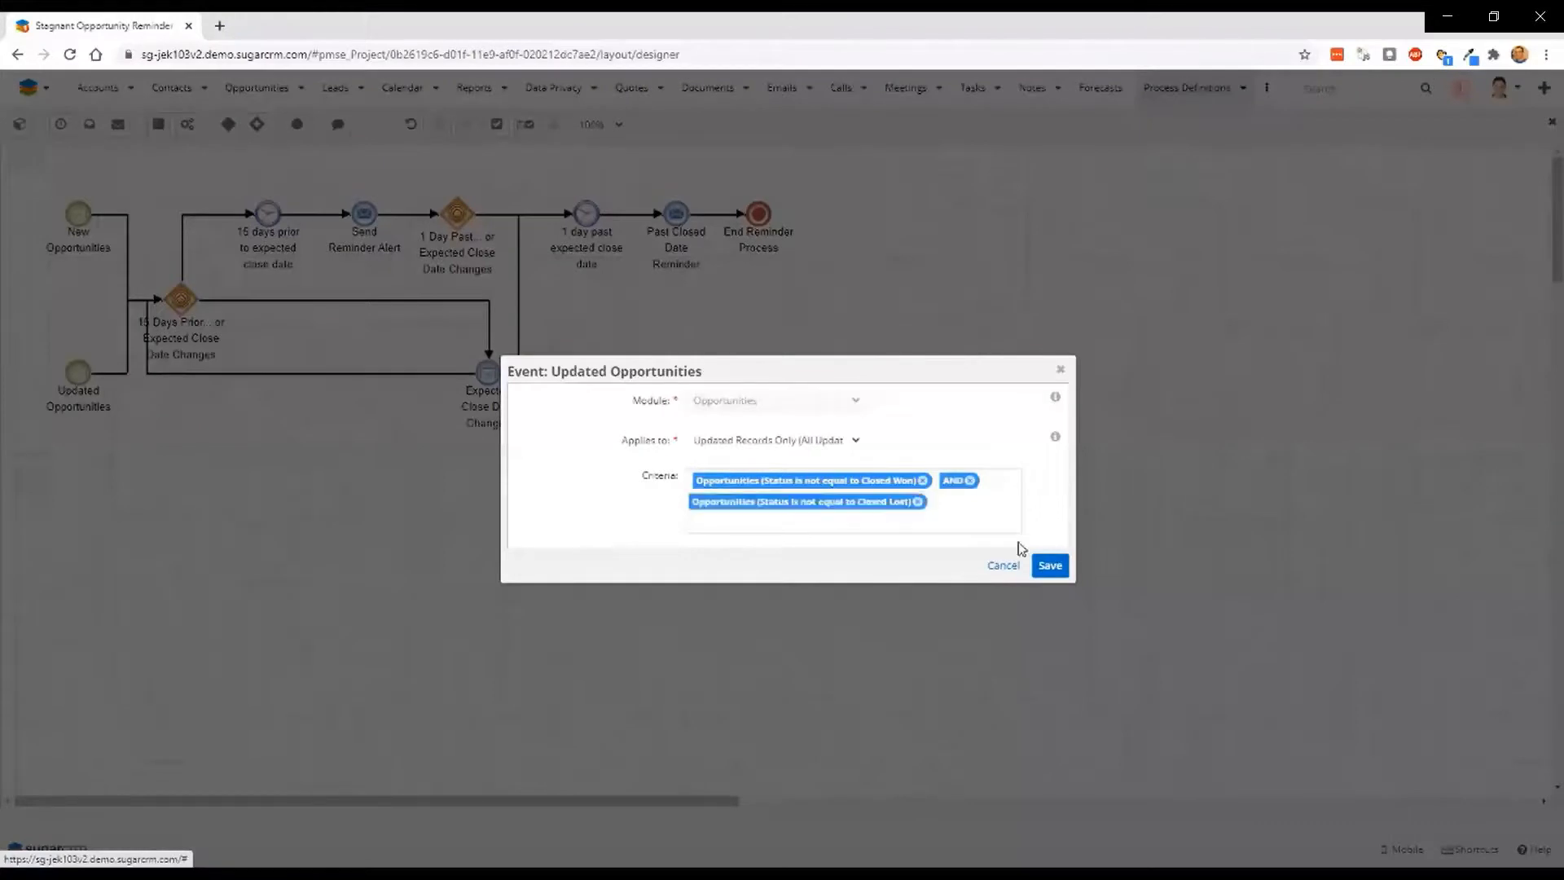
left_click(1049, 566)
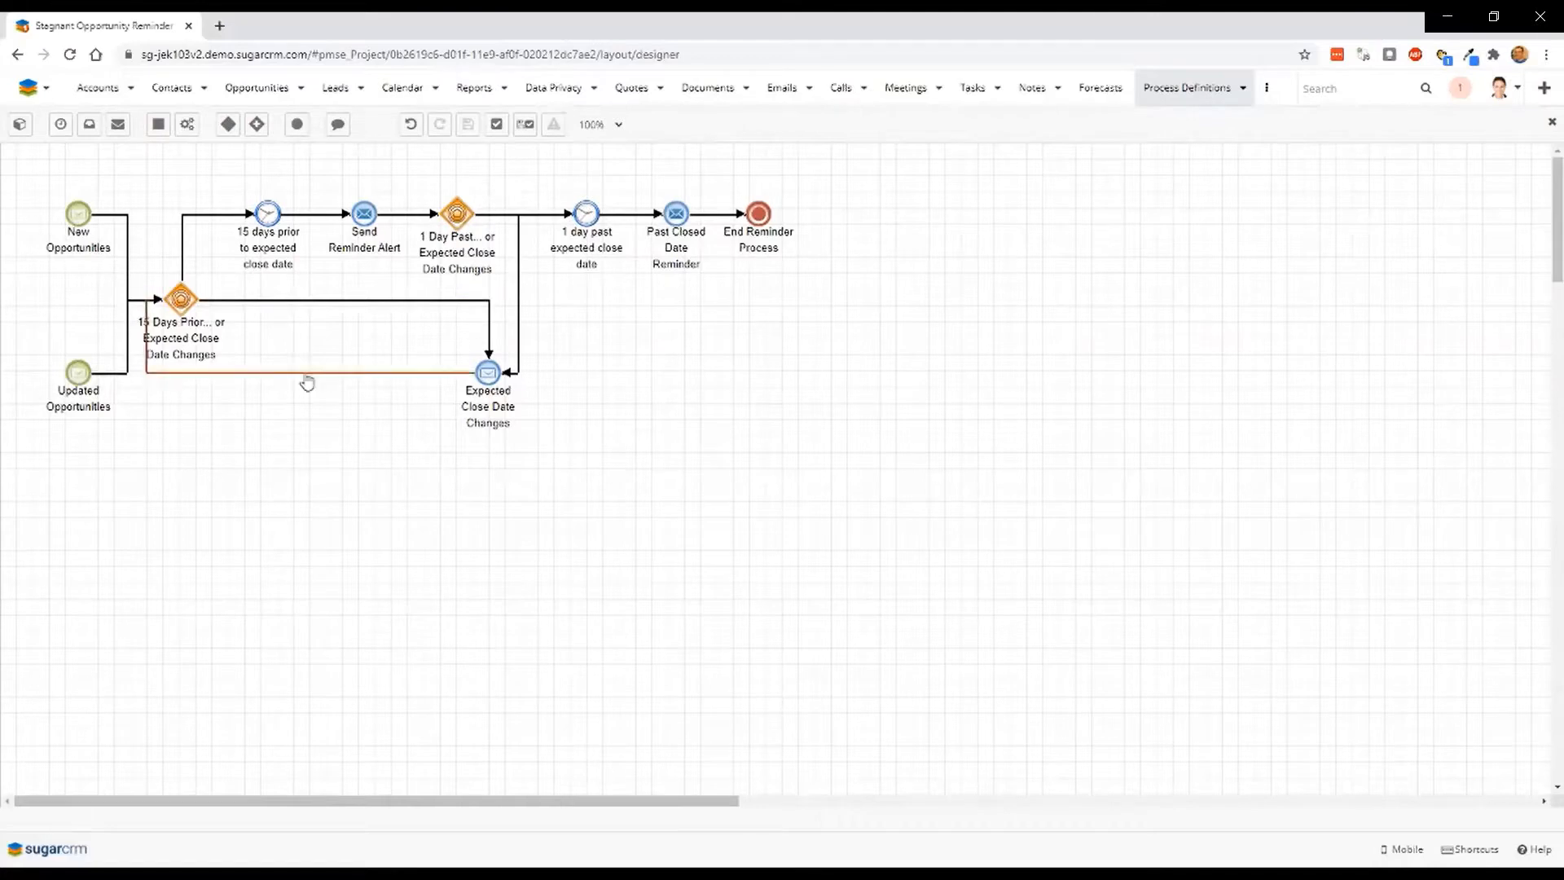
- Replace the return flow from Expected Close Date Changes to the 15 Days Prior gateway with a message event named "Alert Manager"
key("Delete")
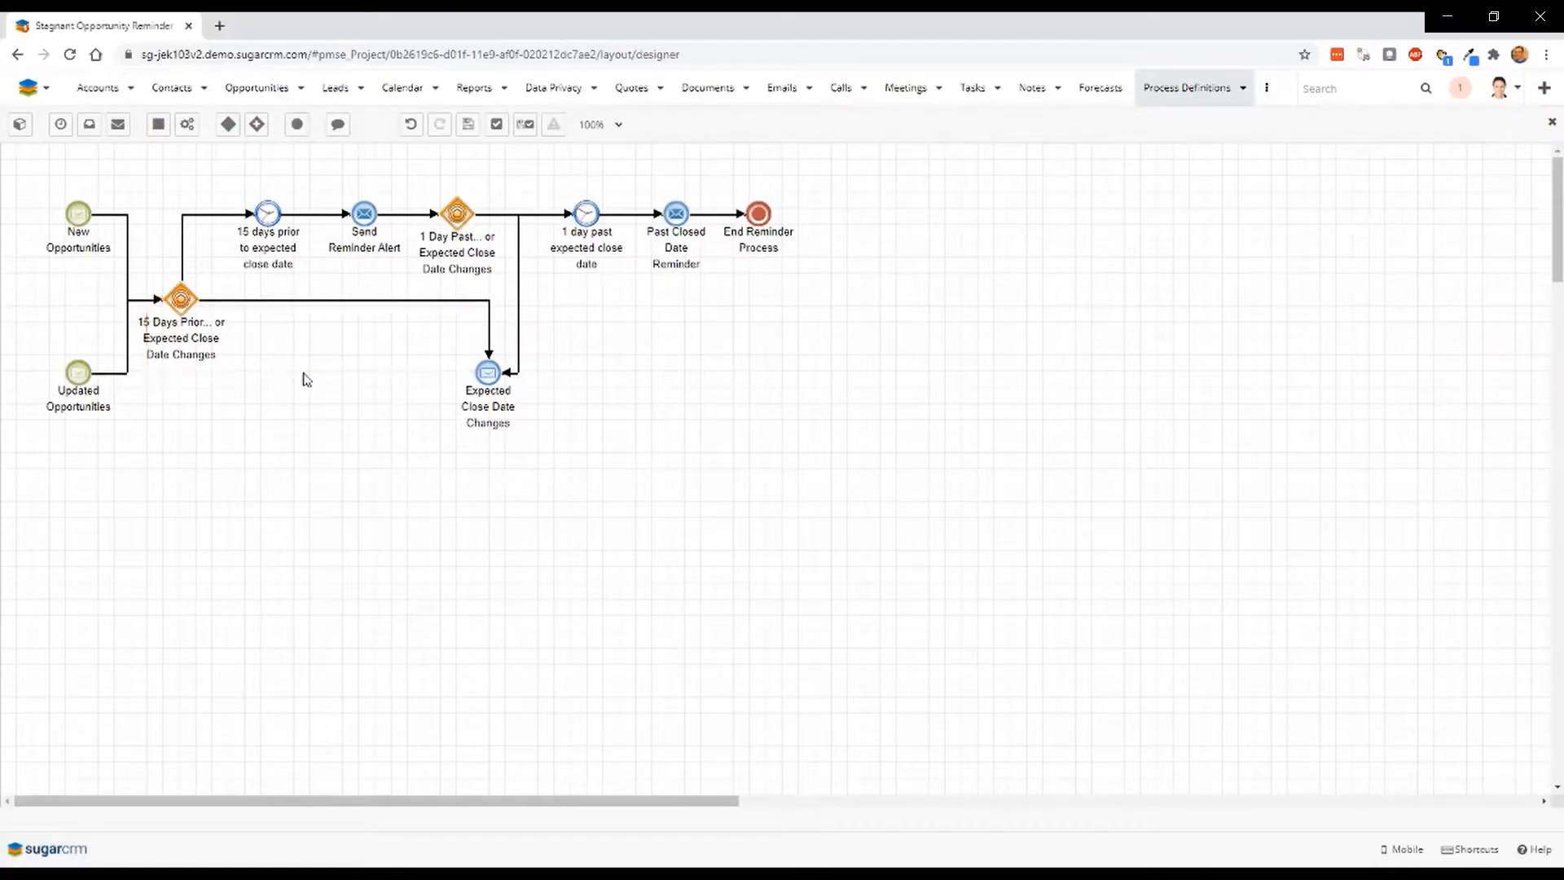
left_click_drag(118, 124, 295, 371)
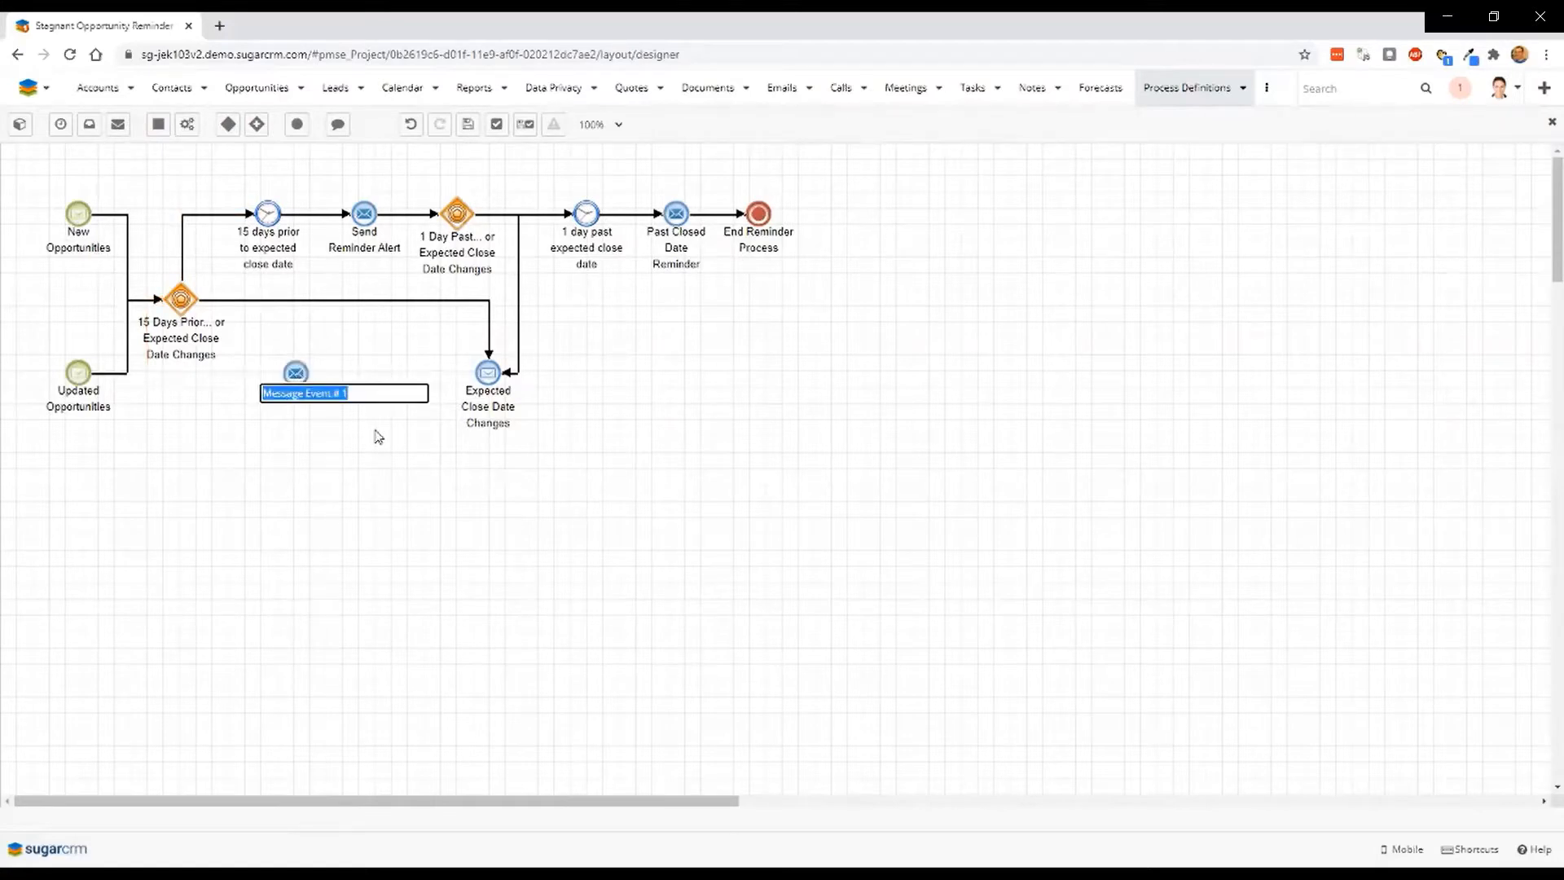
type("Alert Manager")
key("Return")
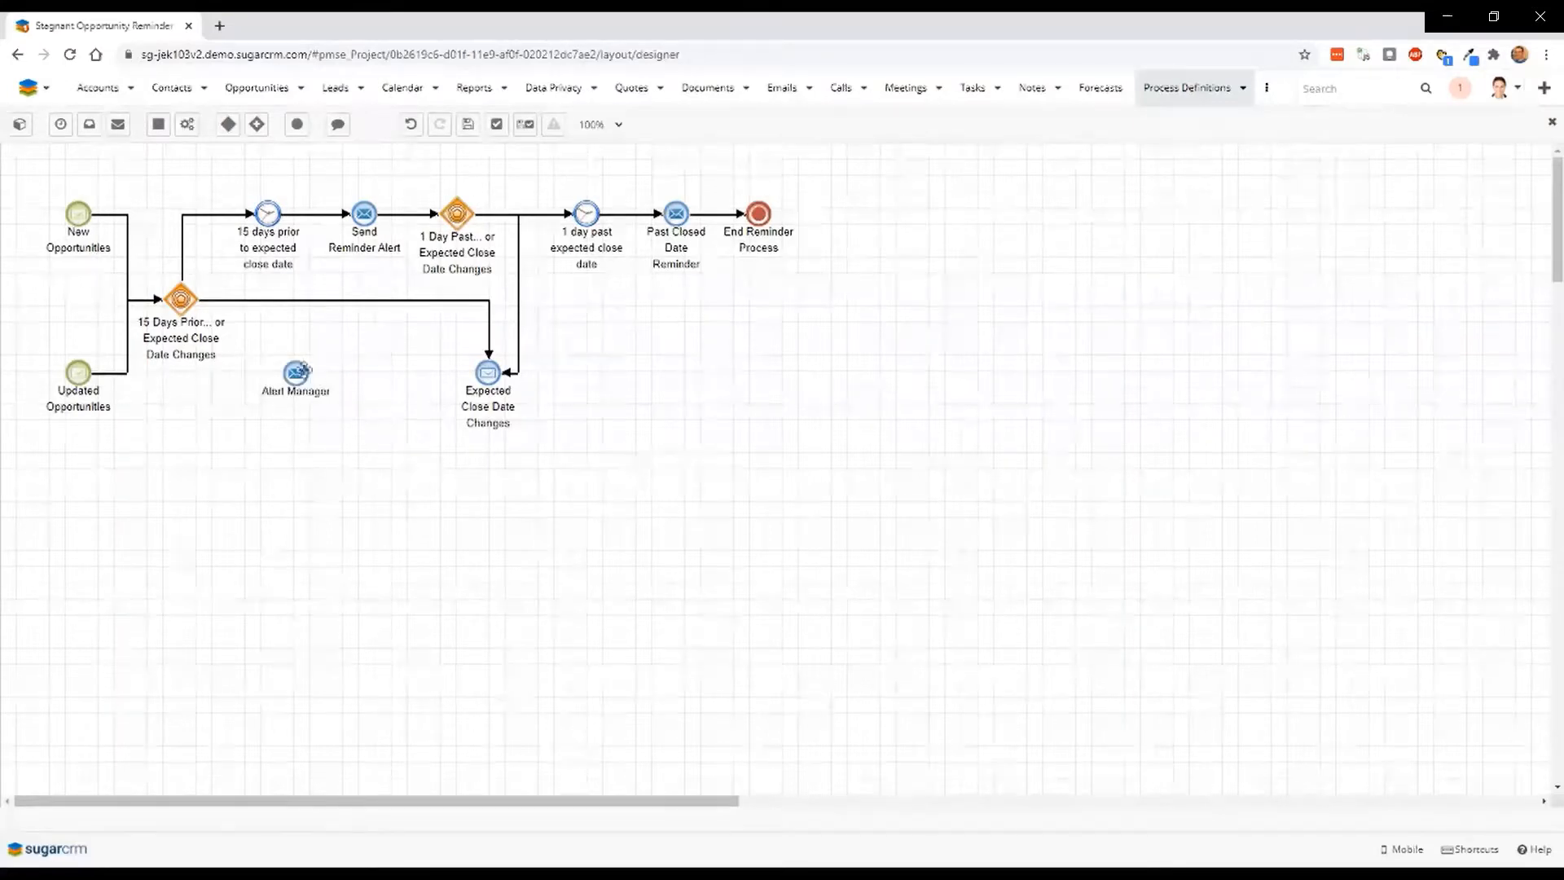
- Open the Alert Manager event's settings and set its sender to Last Modified by User
right_click(296, 372)
left_click(334, 384)
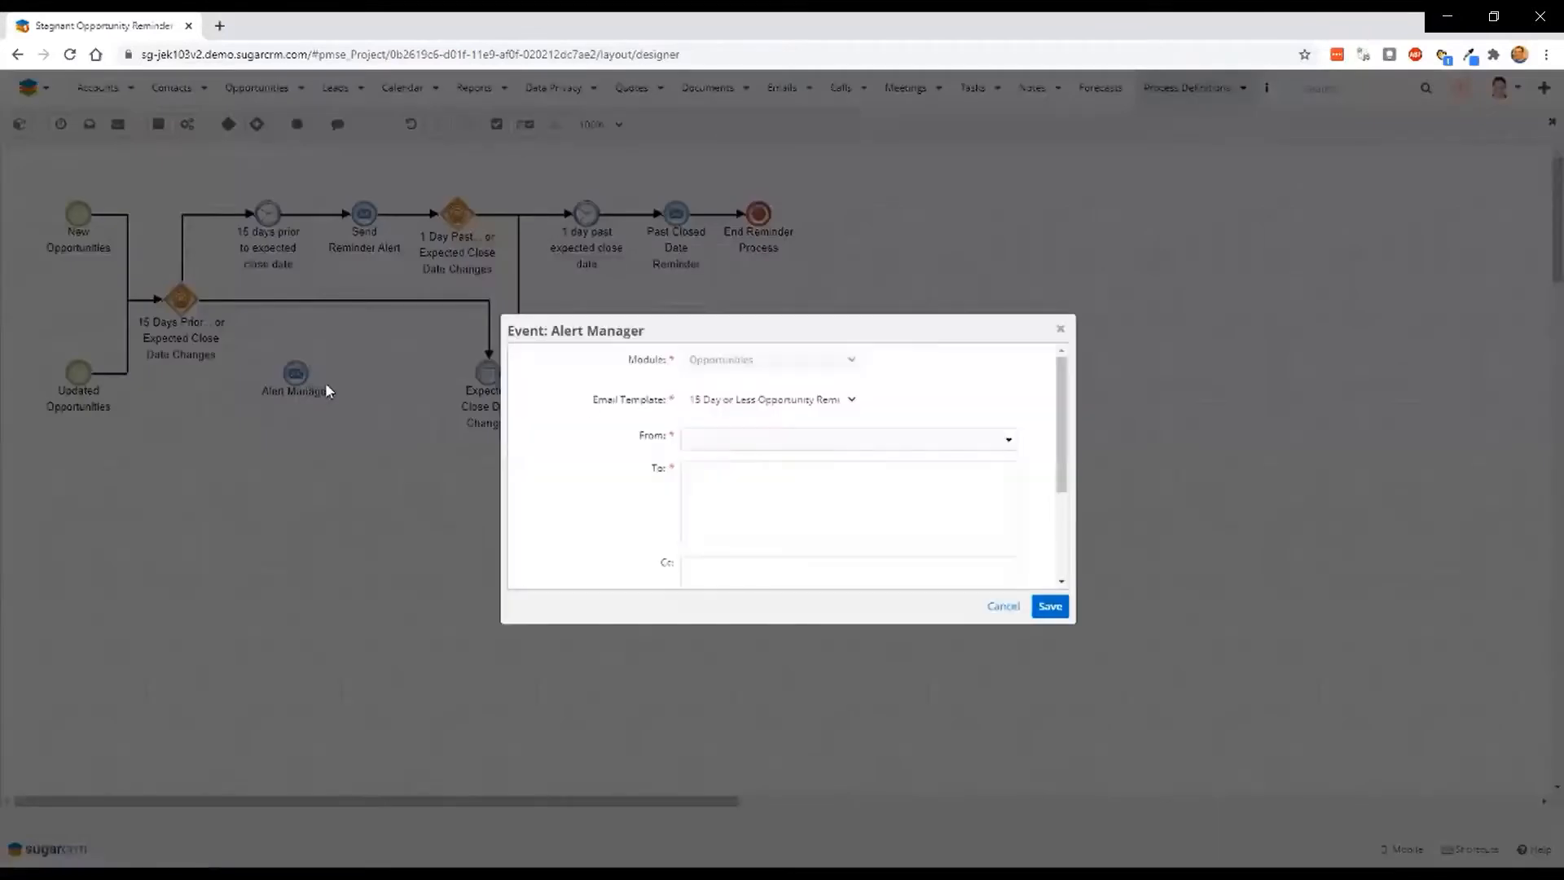
left_click(753, 441)
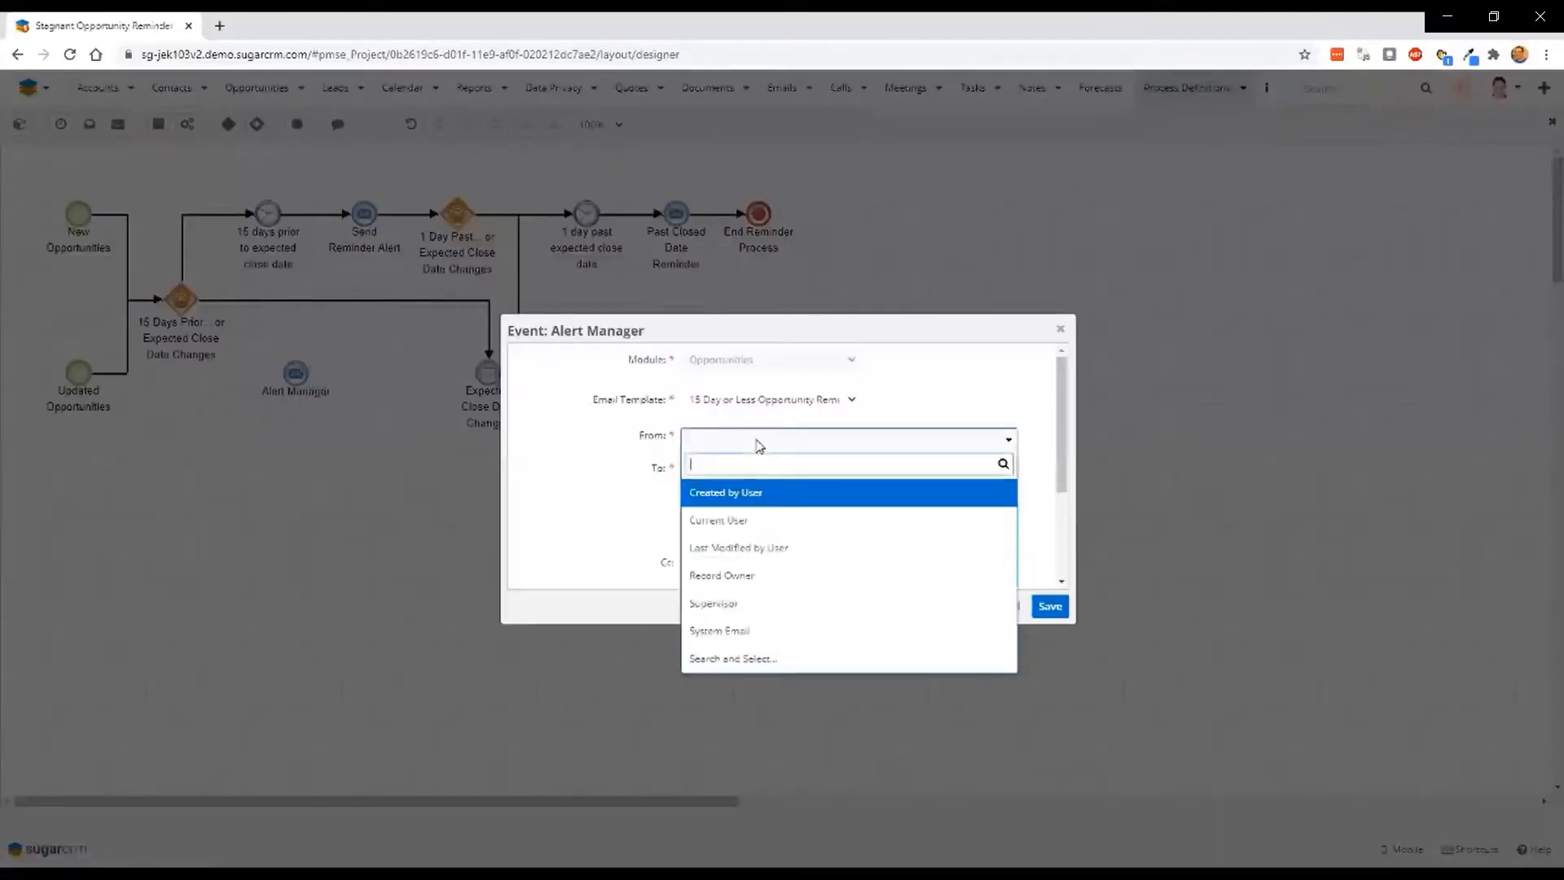
left_click(780, 550)
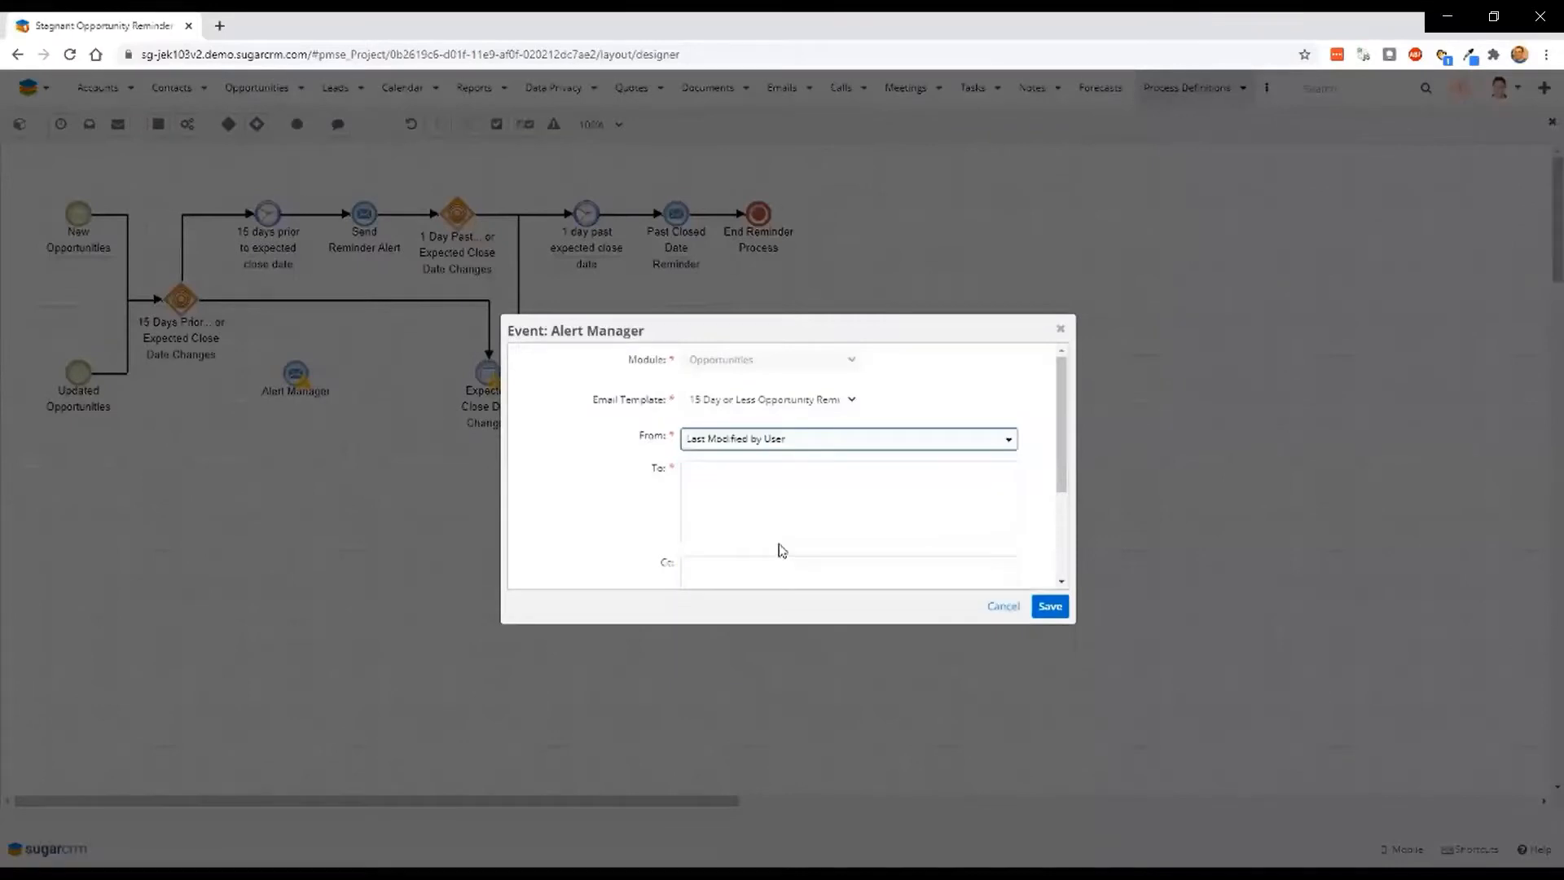
- Add the manager of the user assigned to the Opportunities record as the alert's To recipient, and save the event settings
left_click(746, 494)
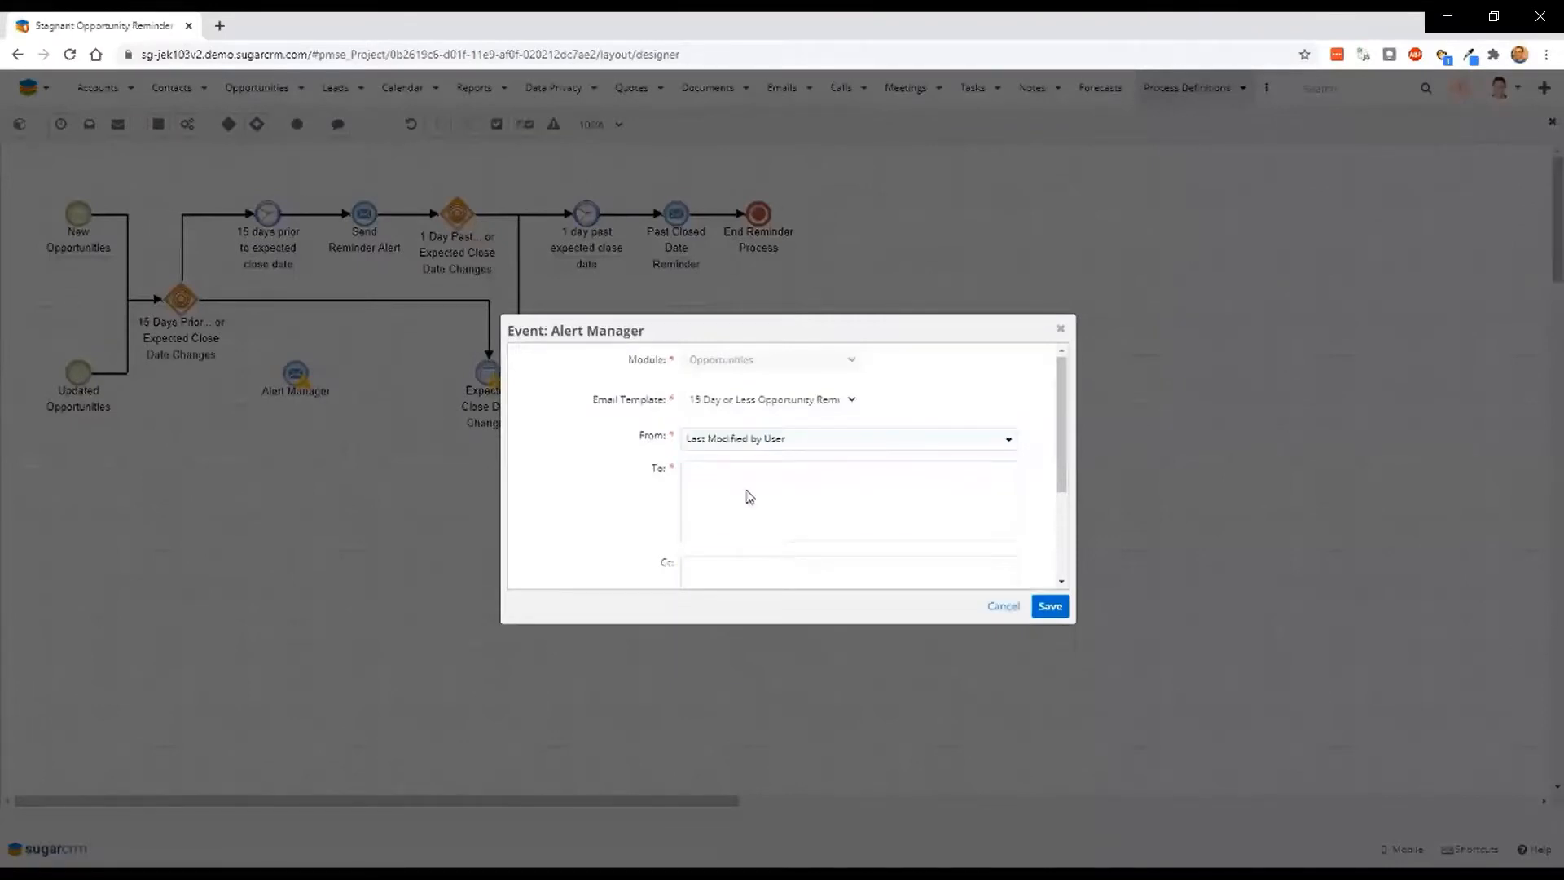
left_click(721, 559)
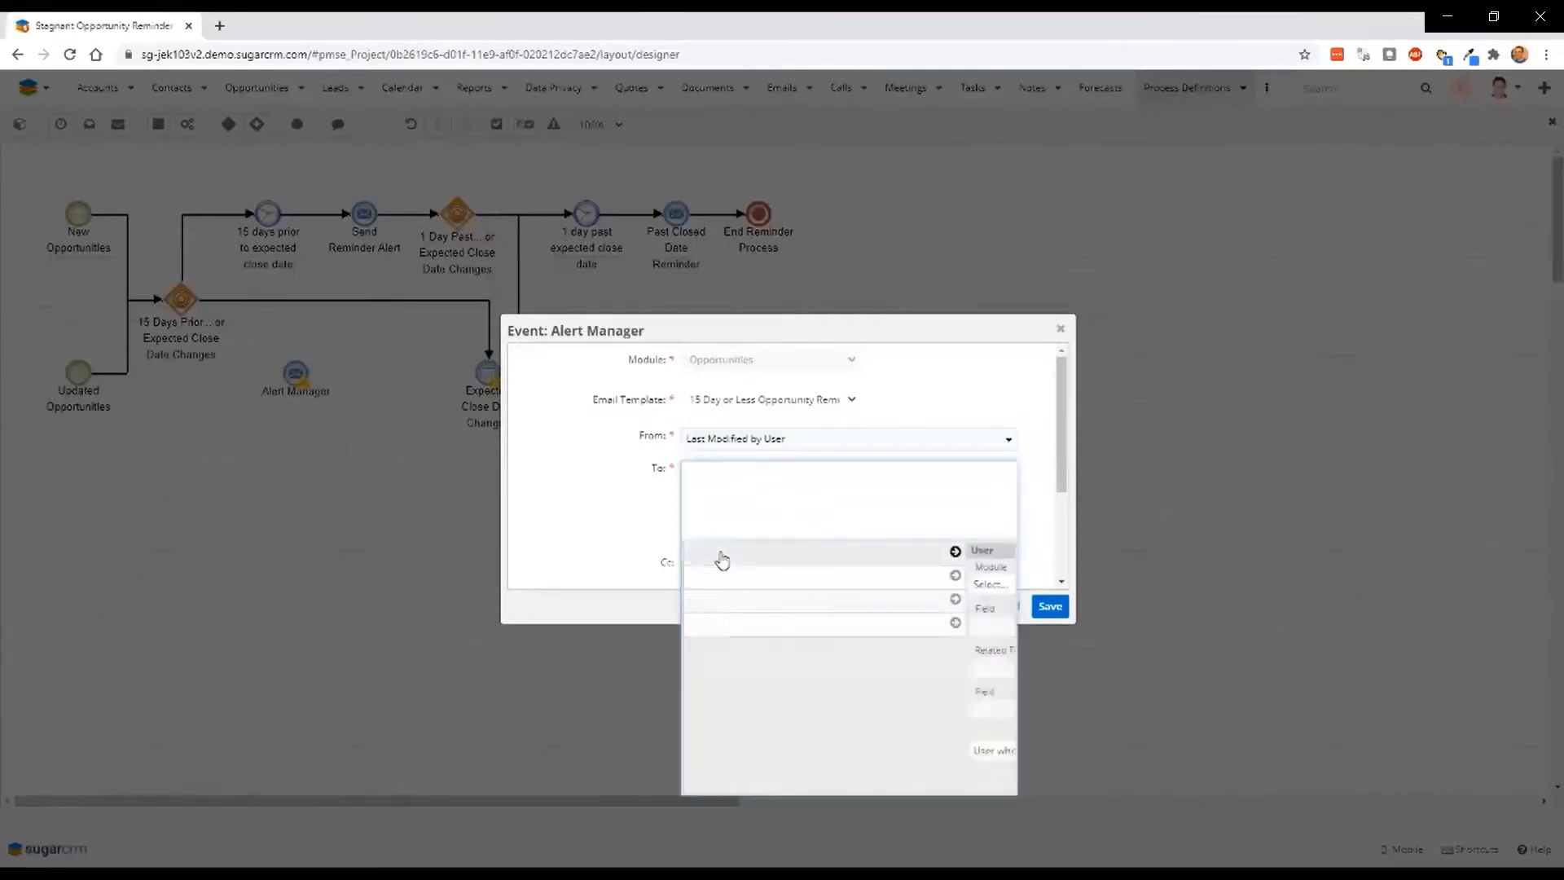
left_click(733, 584)
left_click(734, 91)
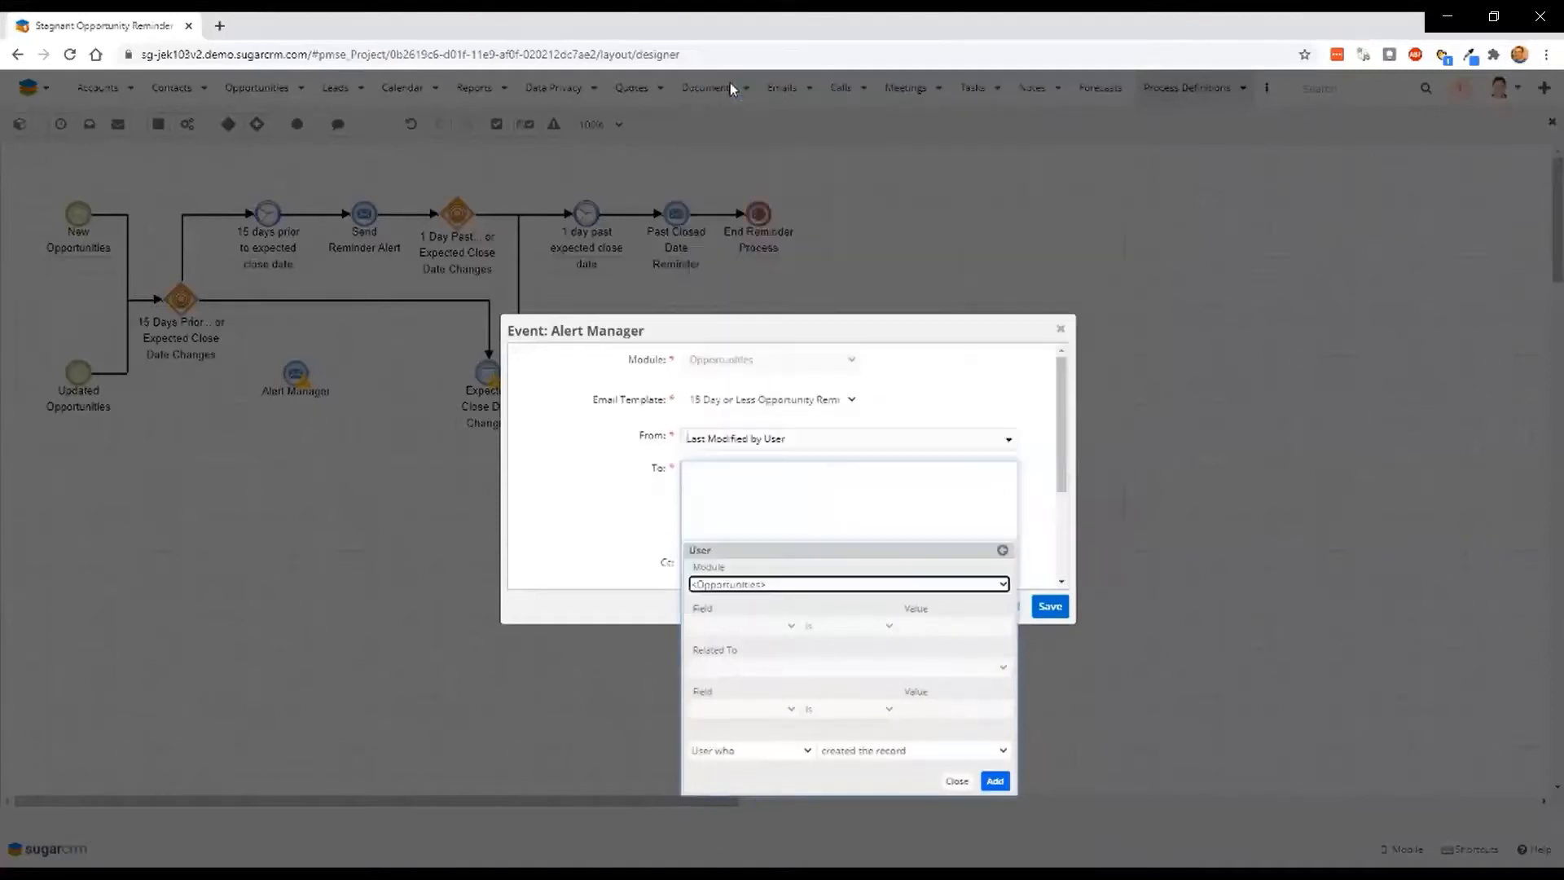
left_click(727, 750)
left_click(727, 800)
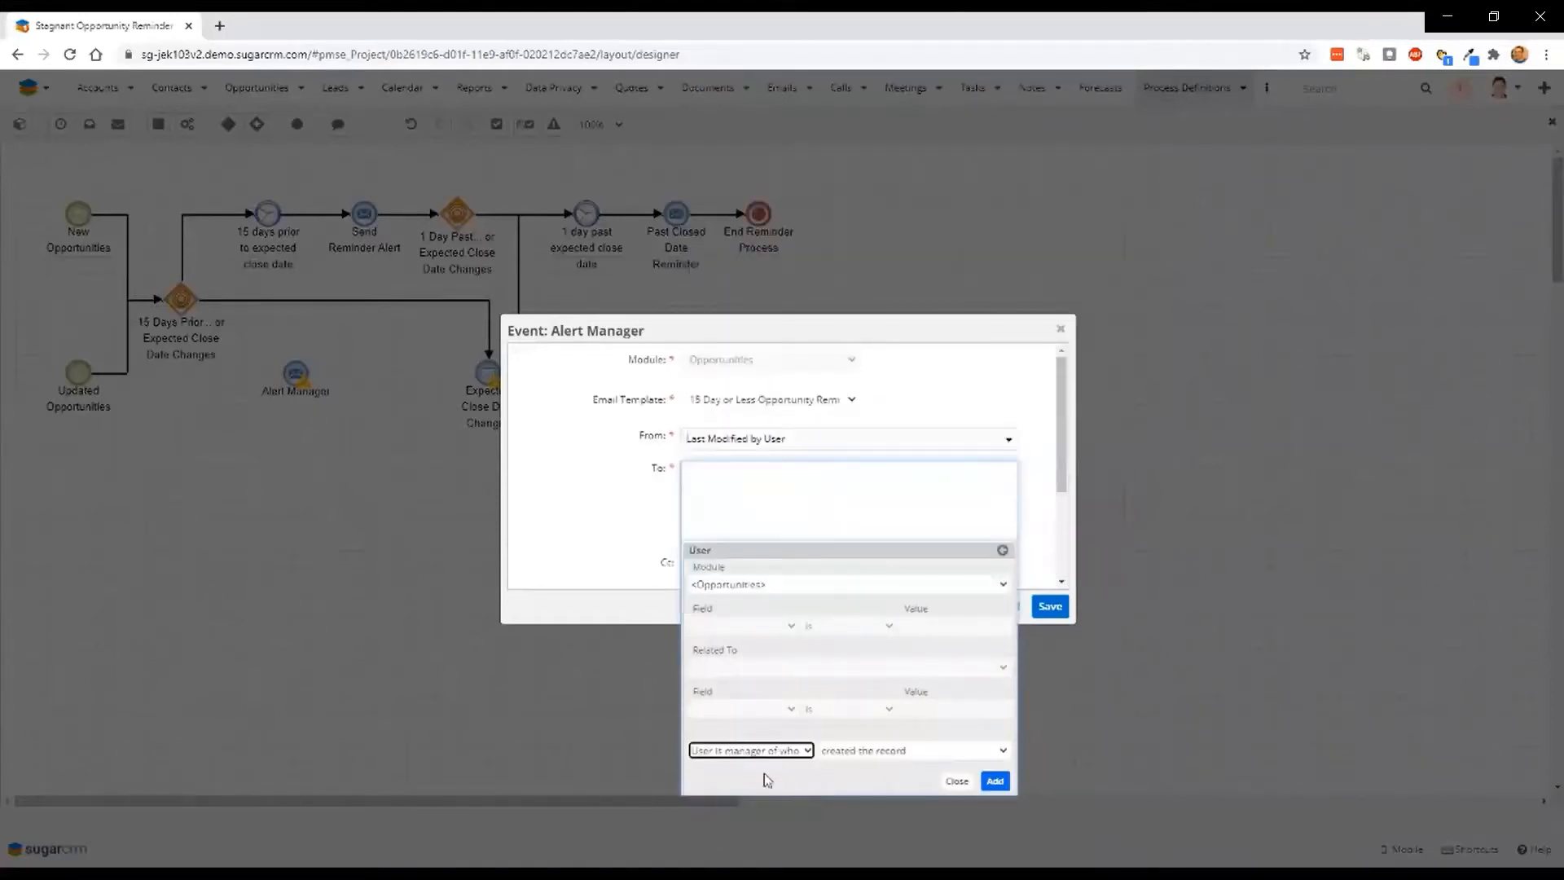
left_click(859, 750)
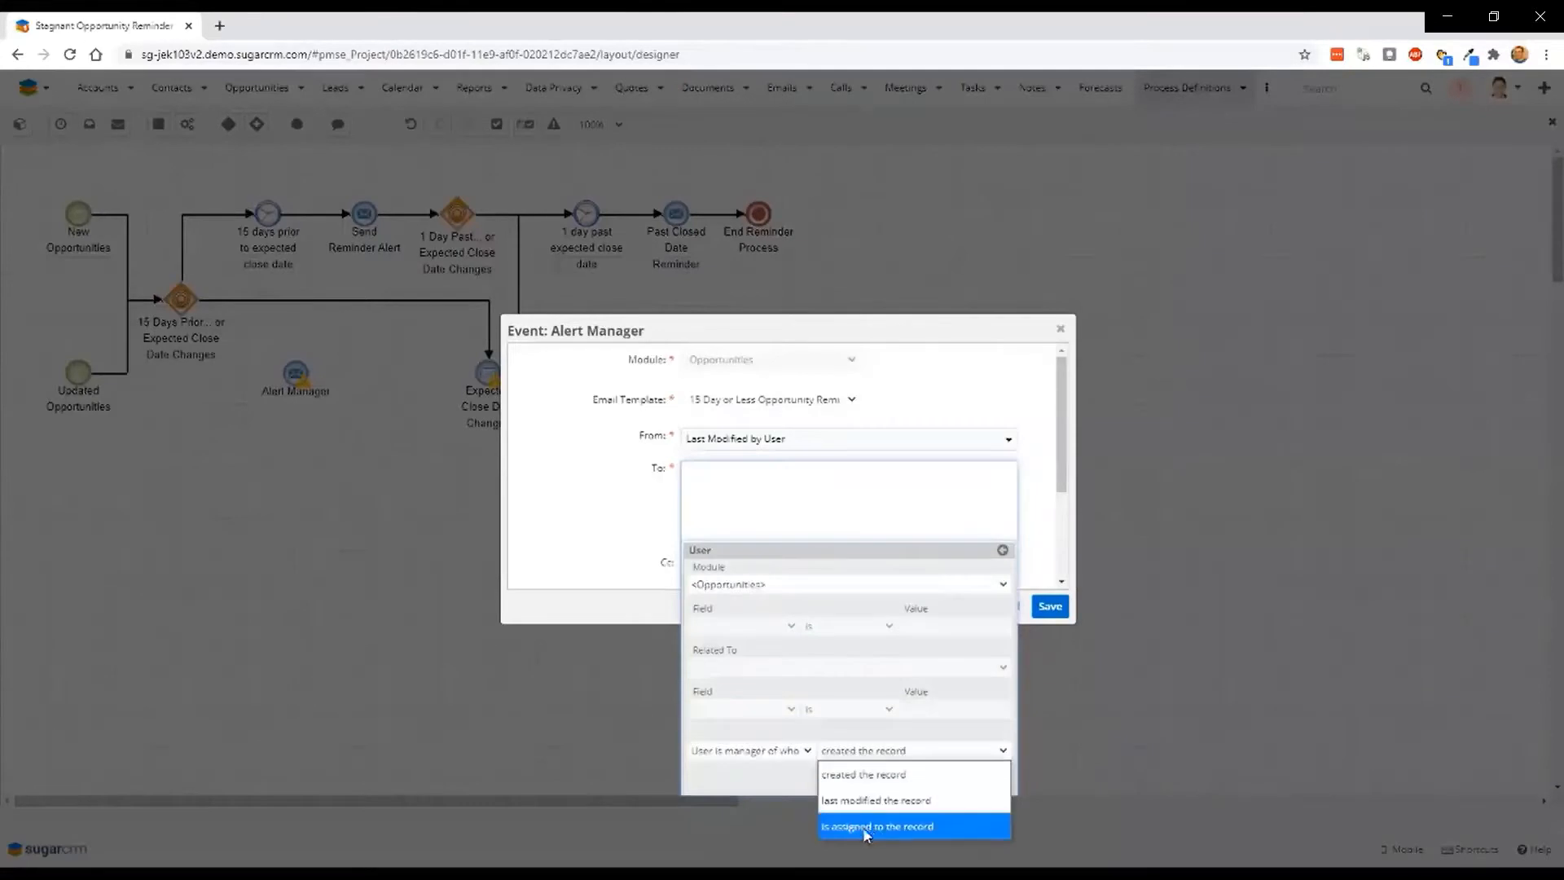
left_click(861, 827)
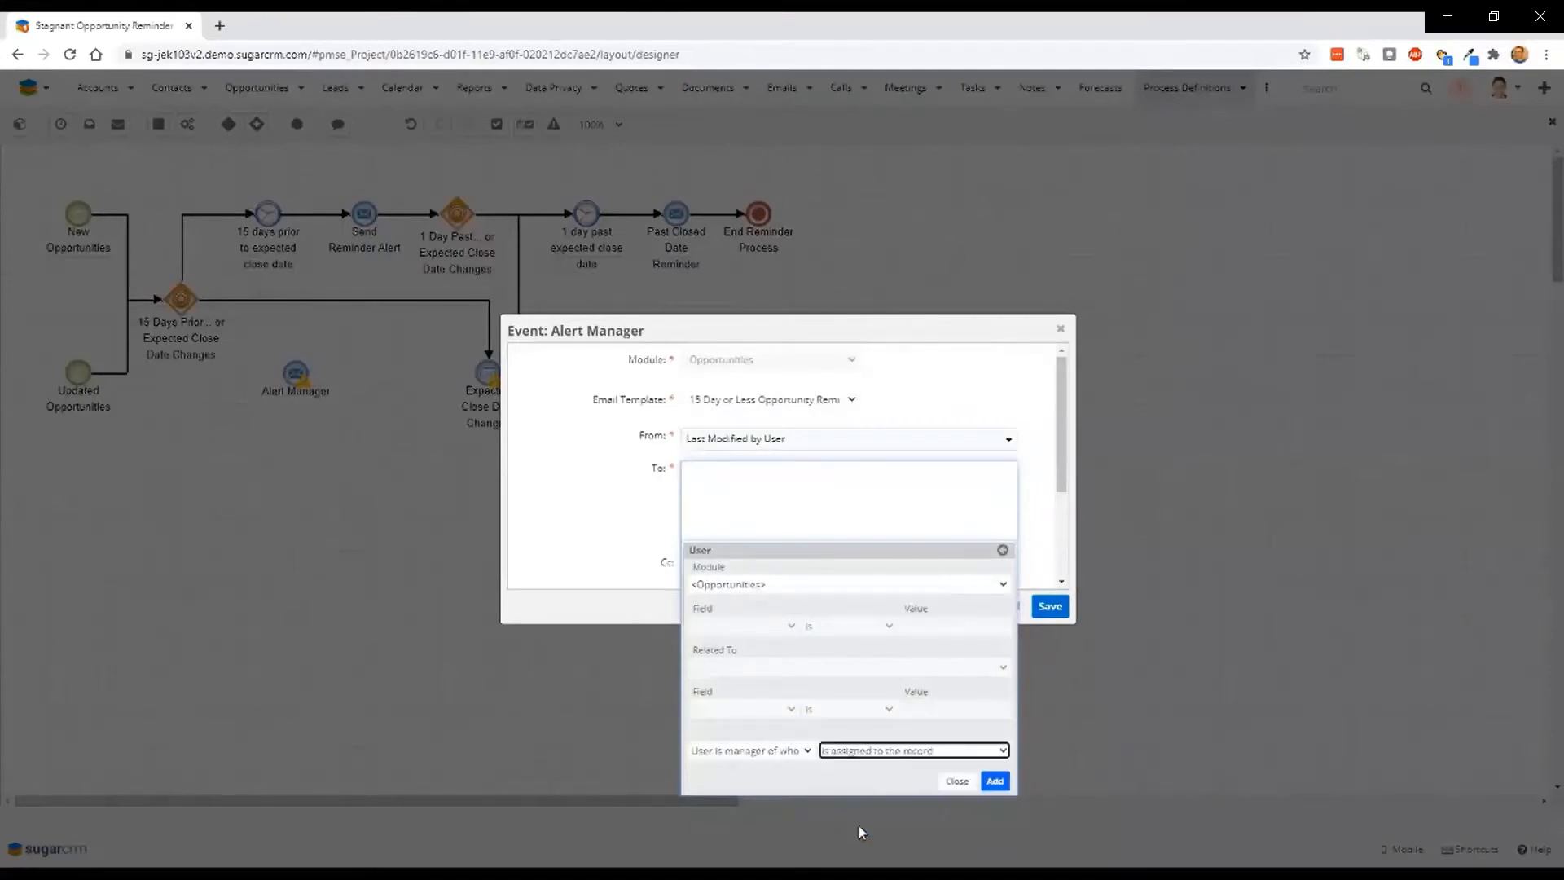
left_click(994, 781)
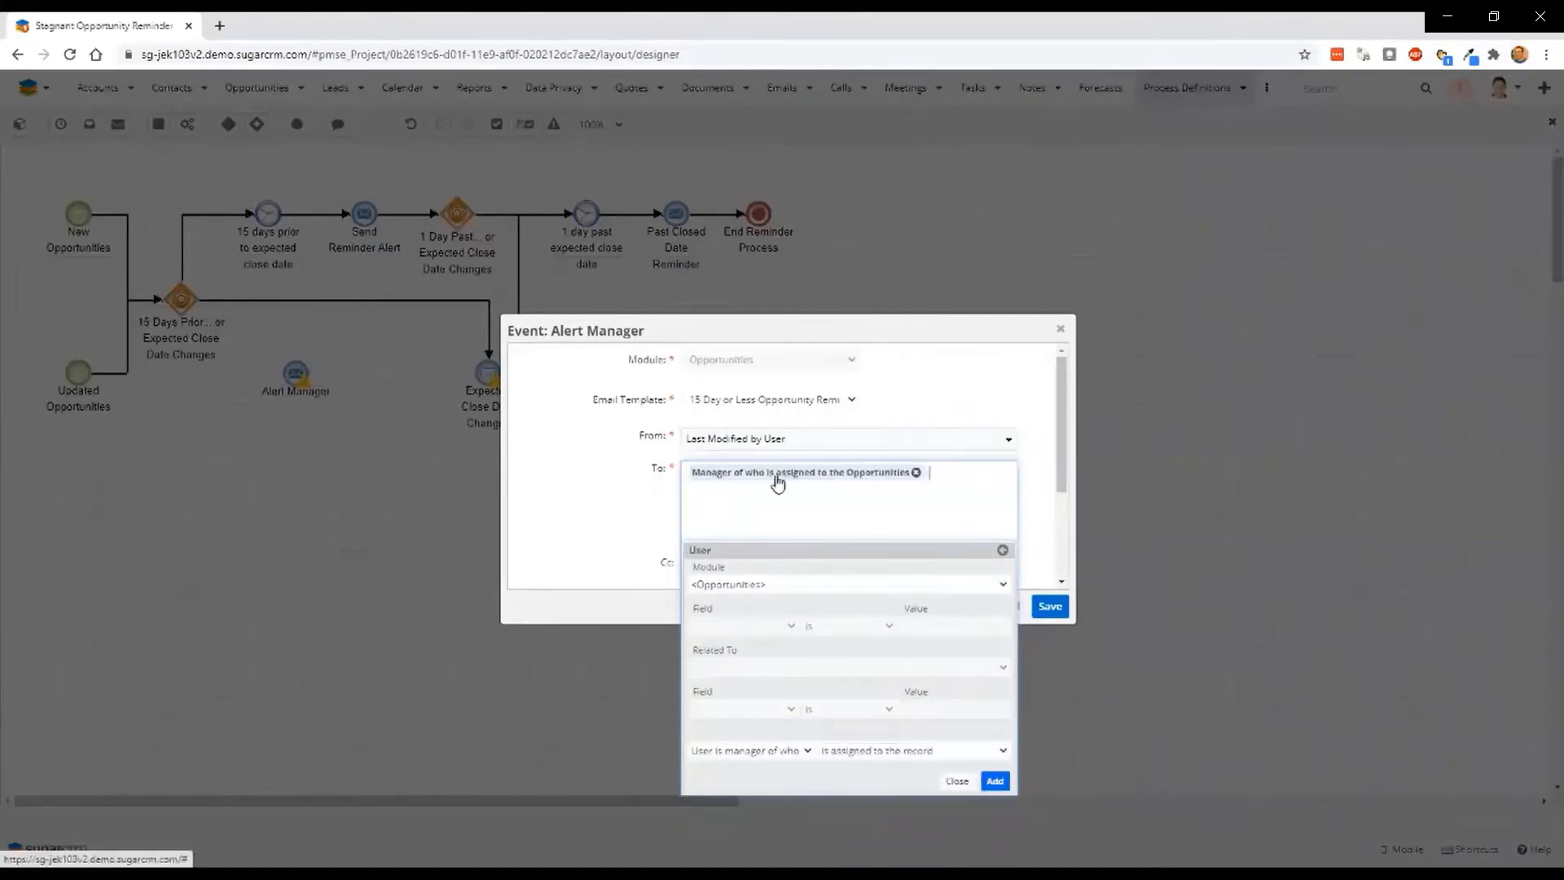
left_click(906, 476)
left_click(1037, 507)
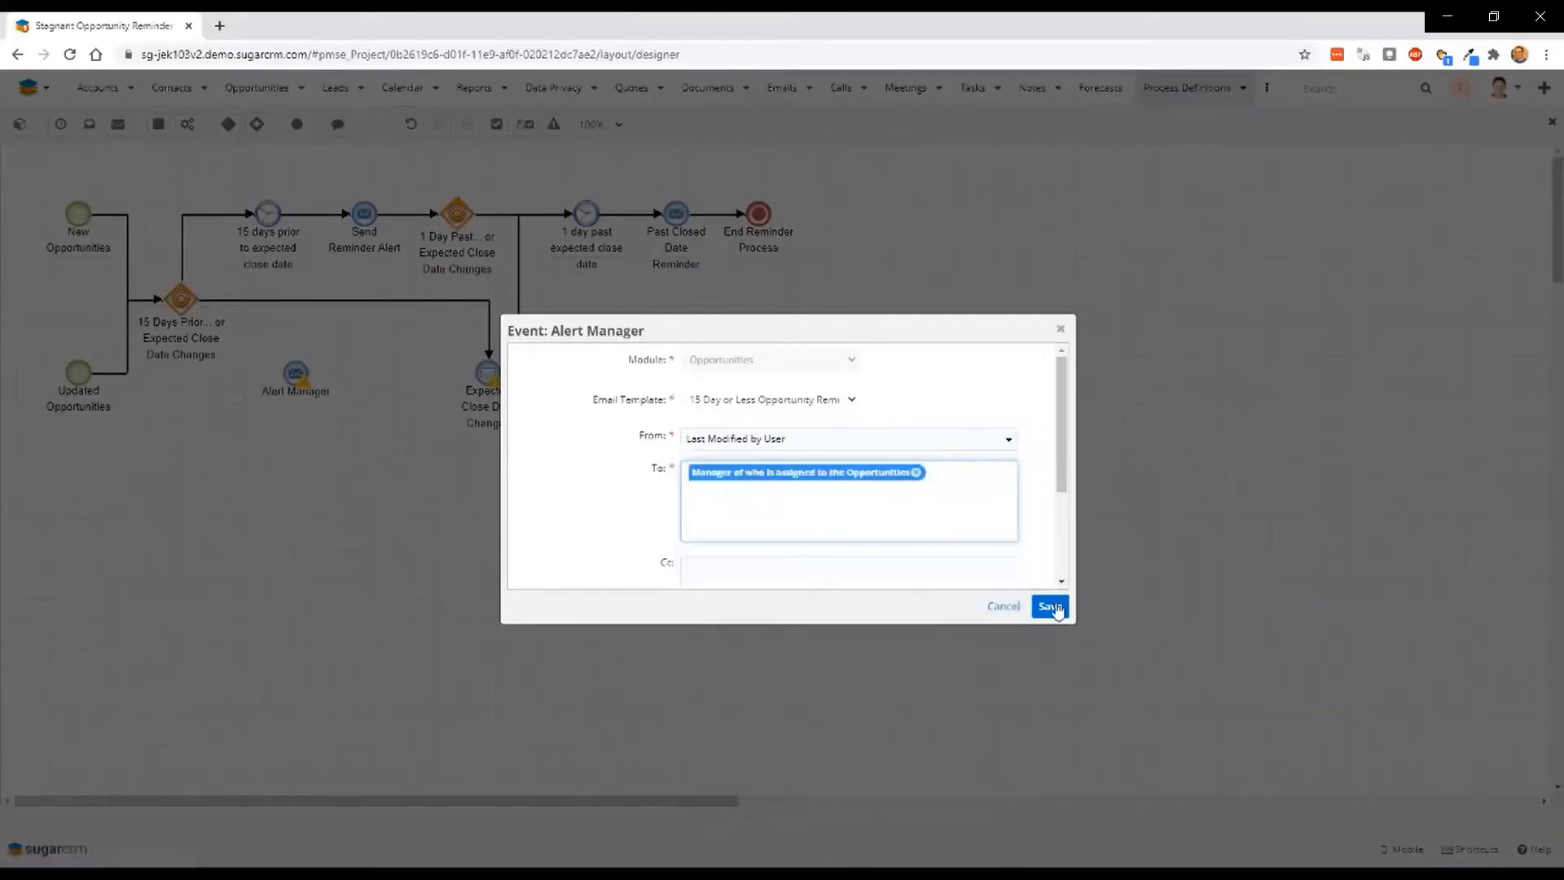
left_click(1049, 605)
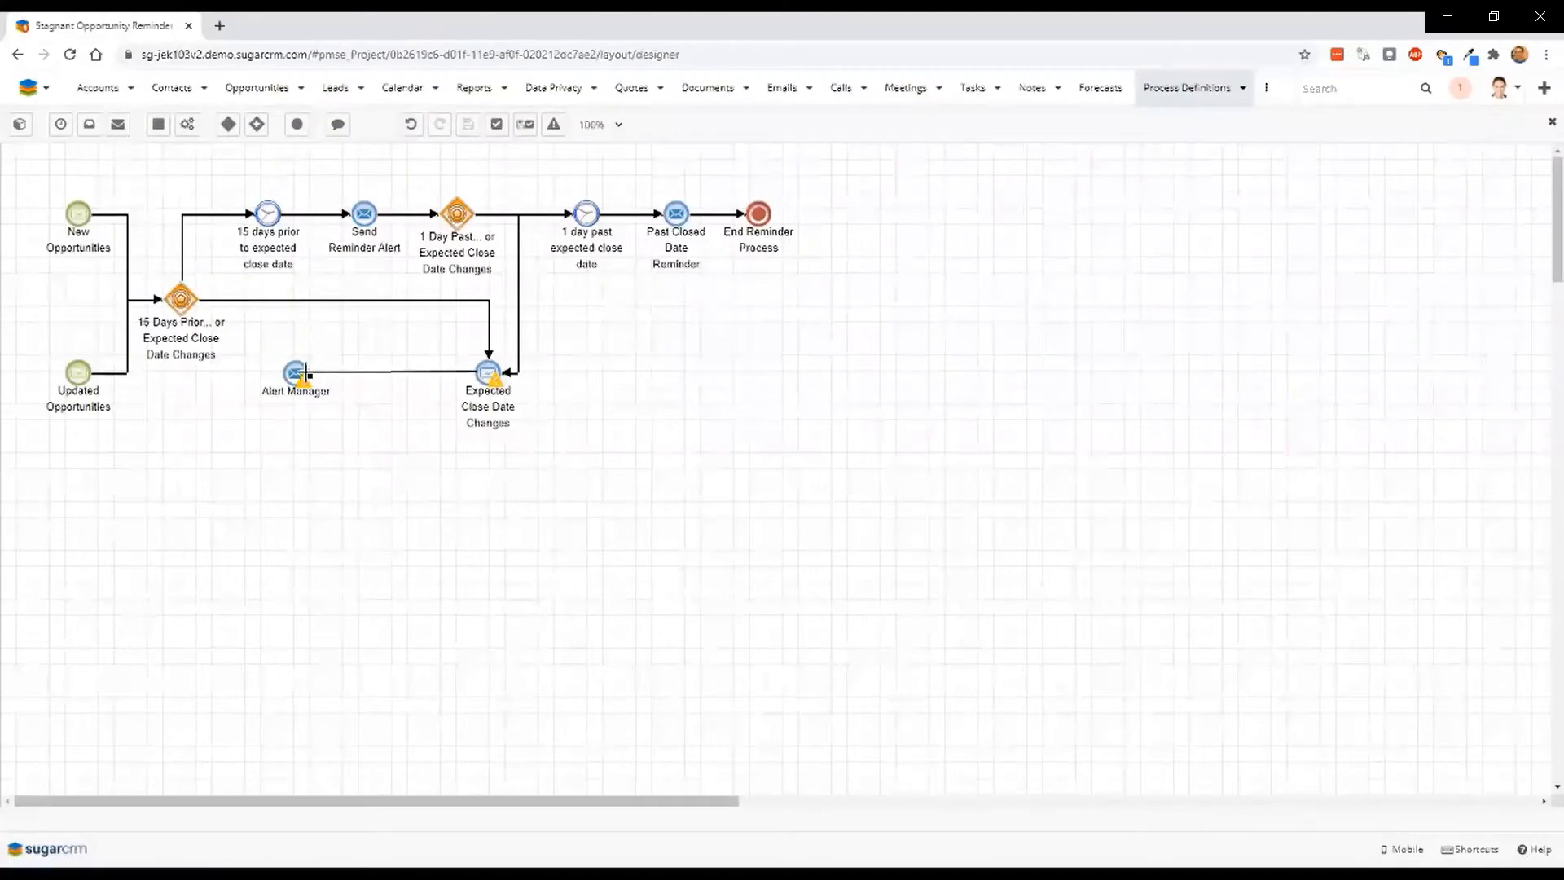
- Connect Expected Close Date Changes through Alert Manager to the 15 Days Prior gateway, and save and validate the process
left_click_drag(487, 369, 180, 299)
left_click(525, 127)
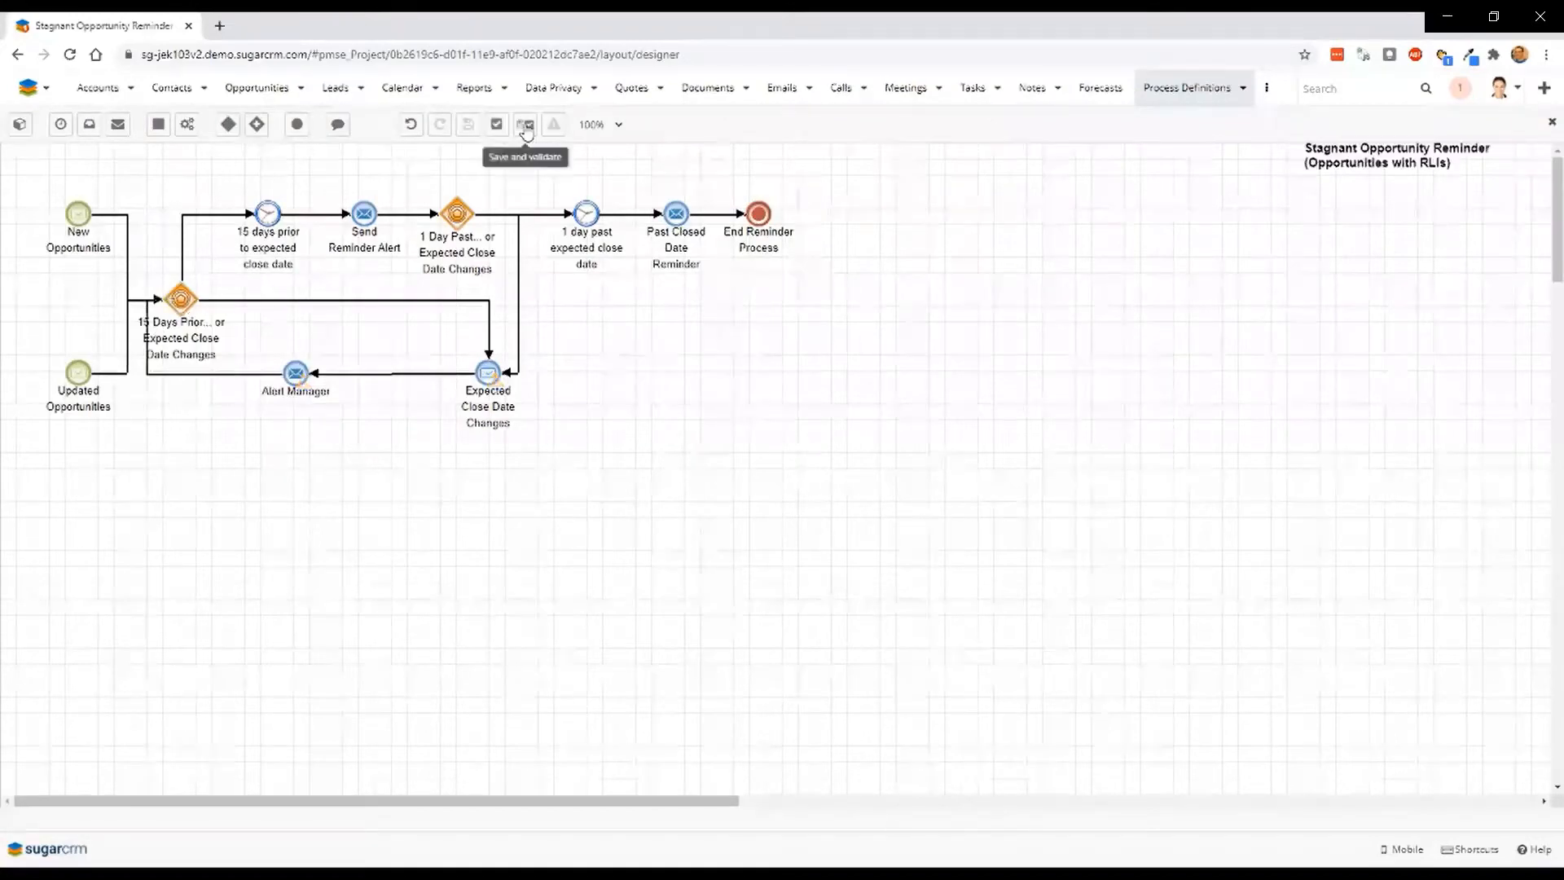